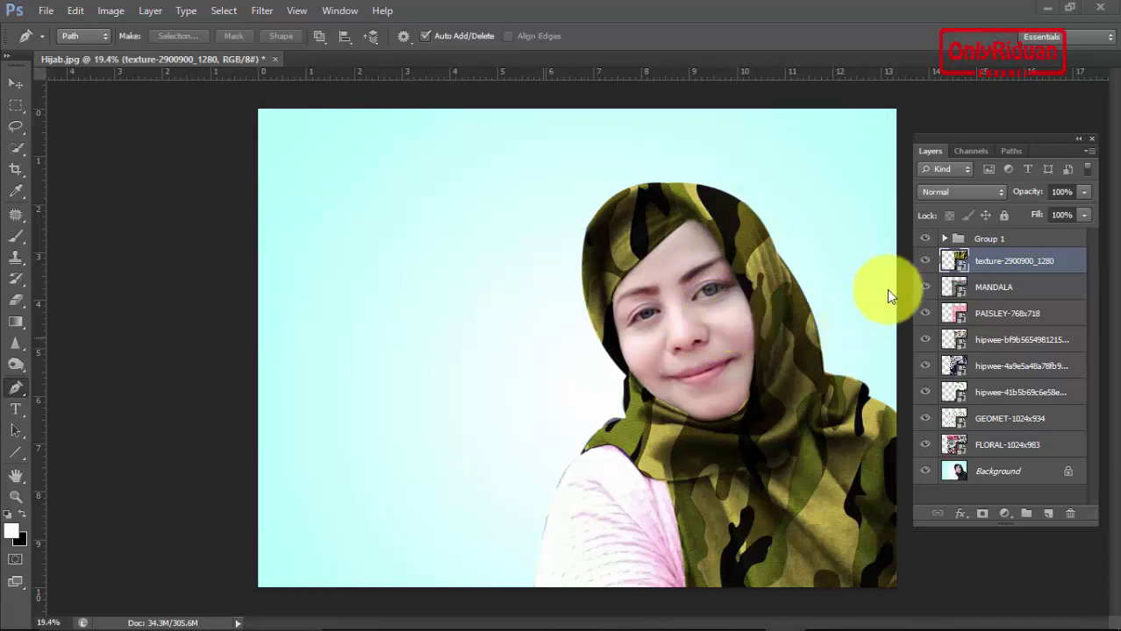
# Step: Hide the texture, MANDALA, PAISLEY, hipwee, GEOMET and FLORAL pattern layers one by one
pyautogui.click(927, 263)
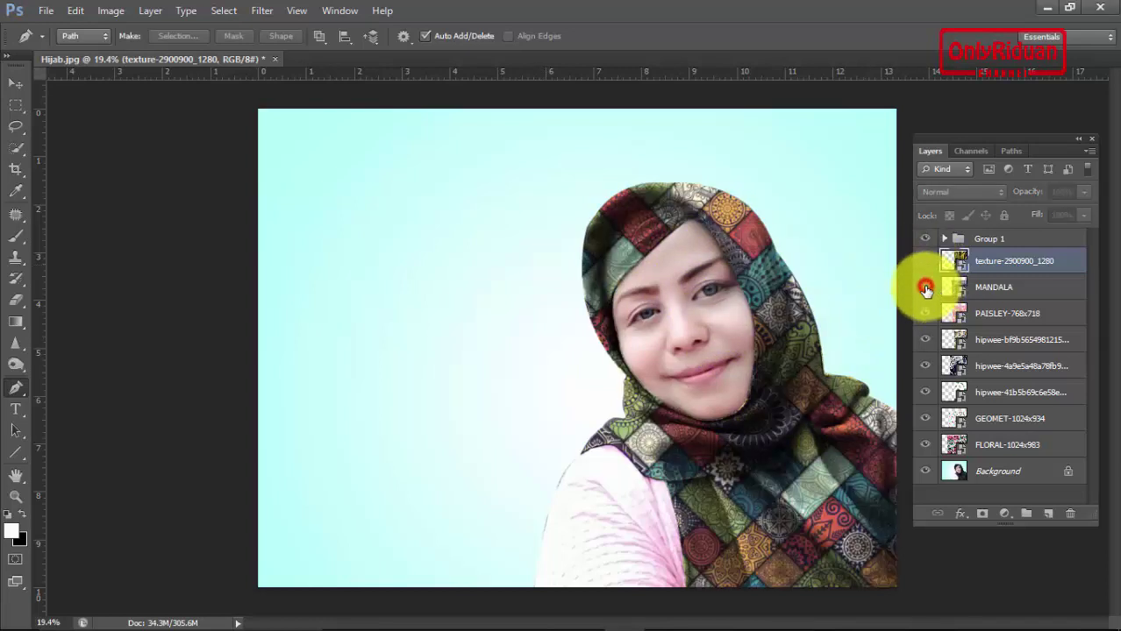
pyautogui.click(925, 287)
pyautogui.click(926, 314)
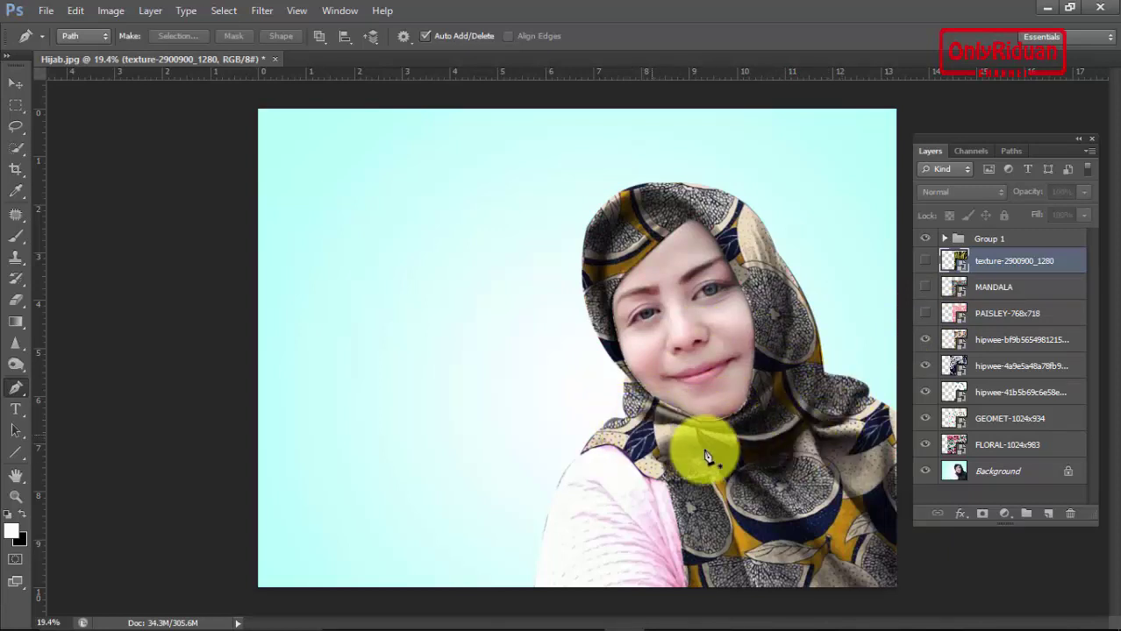
pyautogui.click(924, 344)
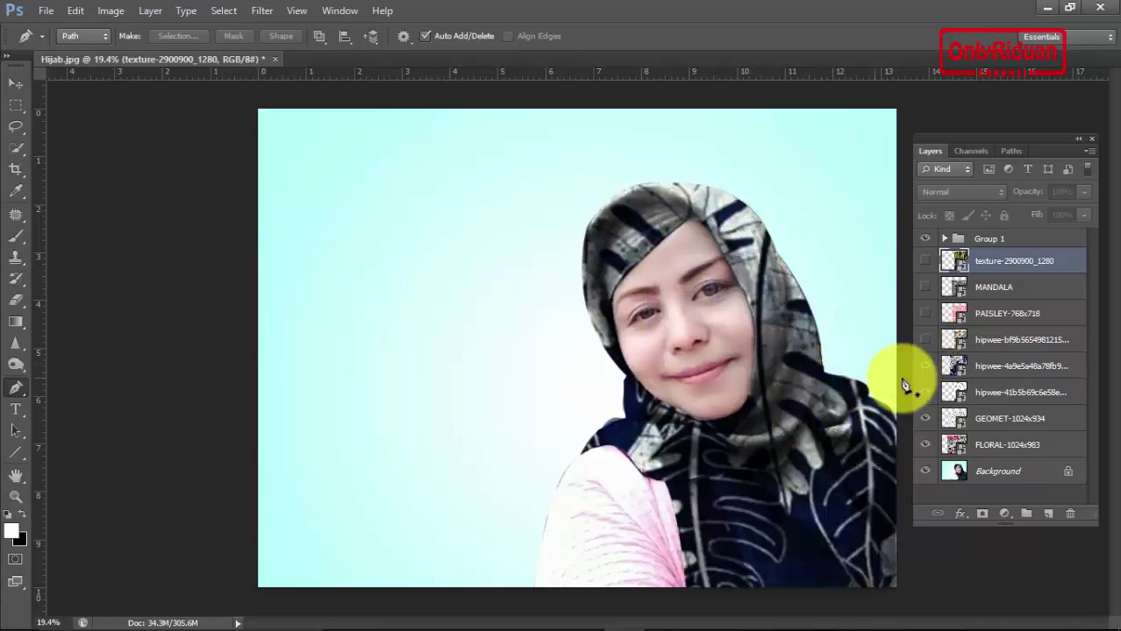
pyautogui.click(924, 365)
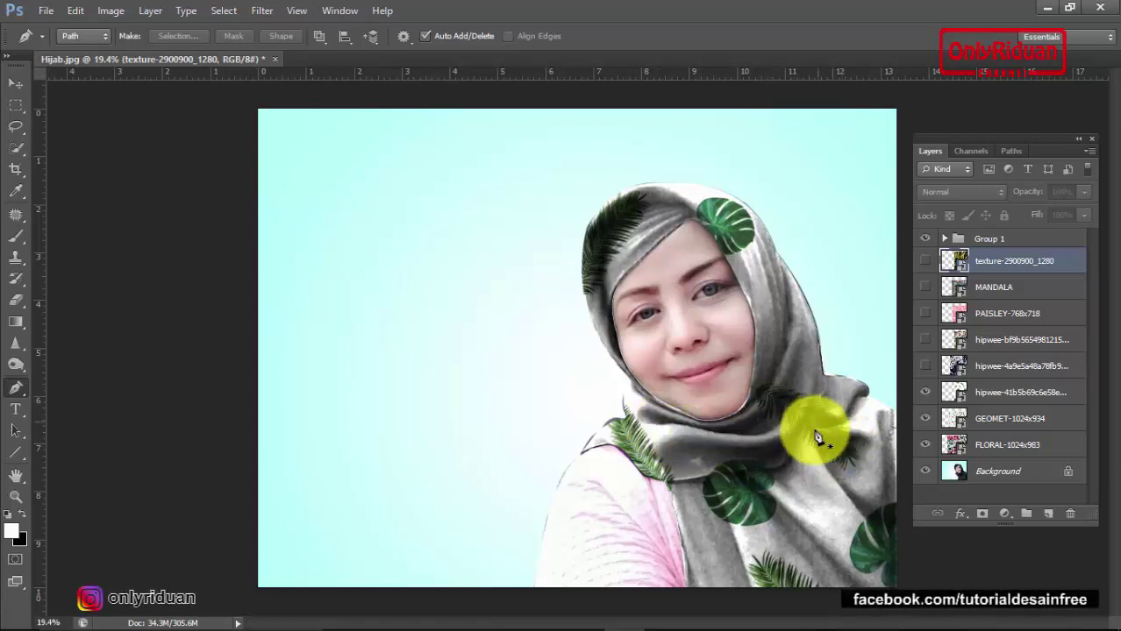
pyautogui.click(925, 392)
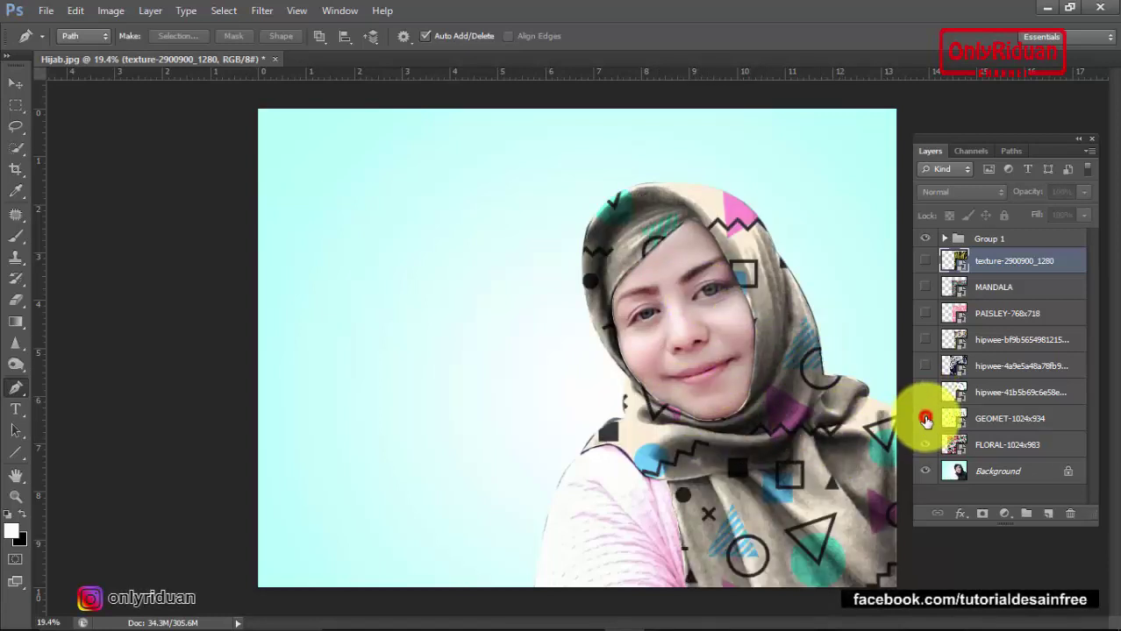
pyautogui.click(925, 420)
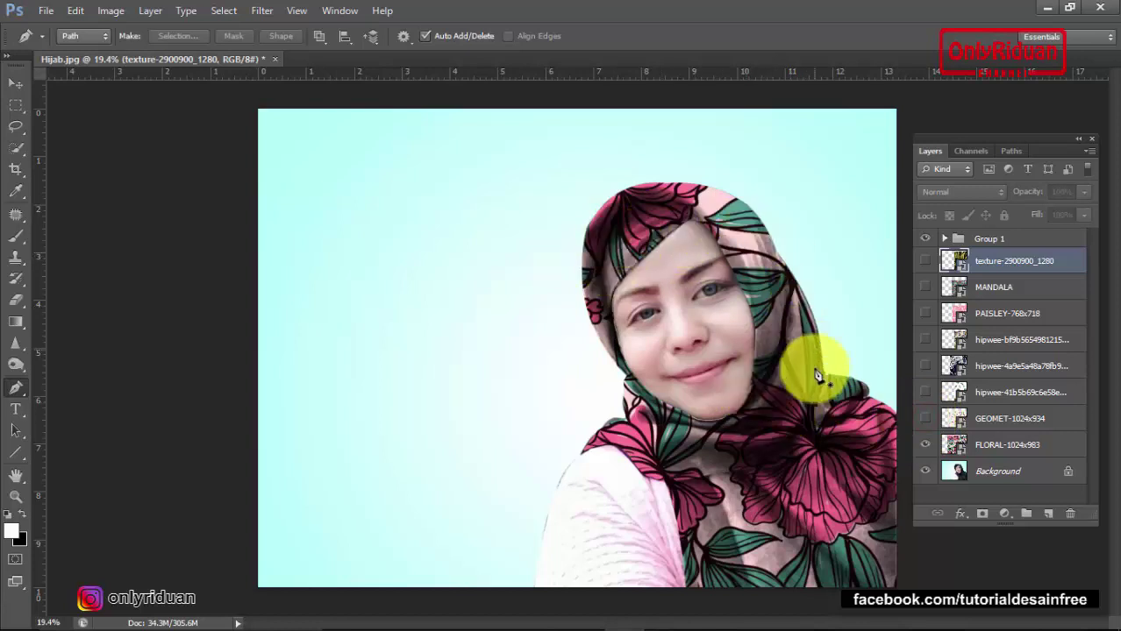
pyautogui.click(926, 446)
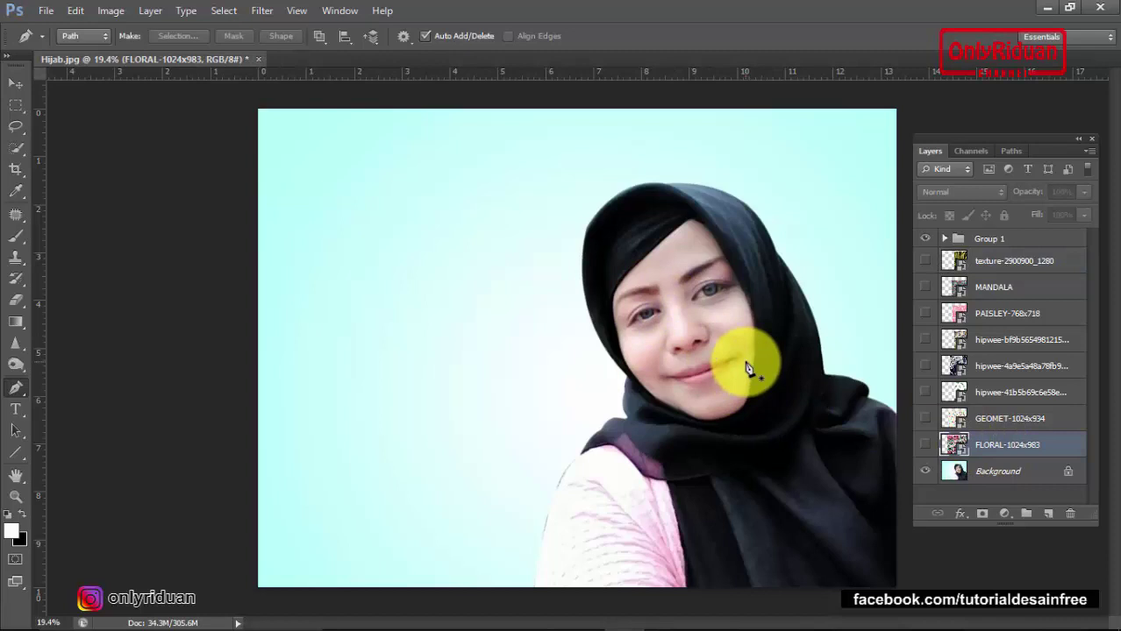
# Step: Place Batik Biru.jpg into the document, move it over the hijab and commit it
pyautogui.click(46, 10)
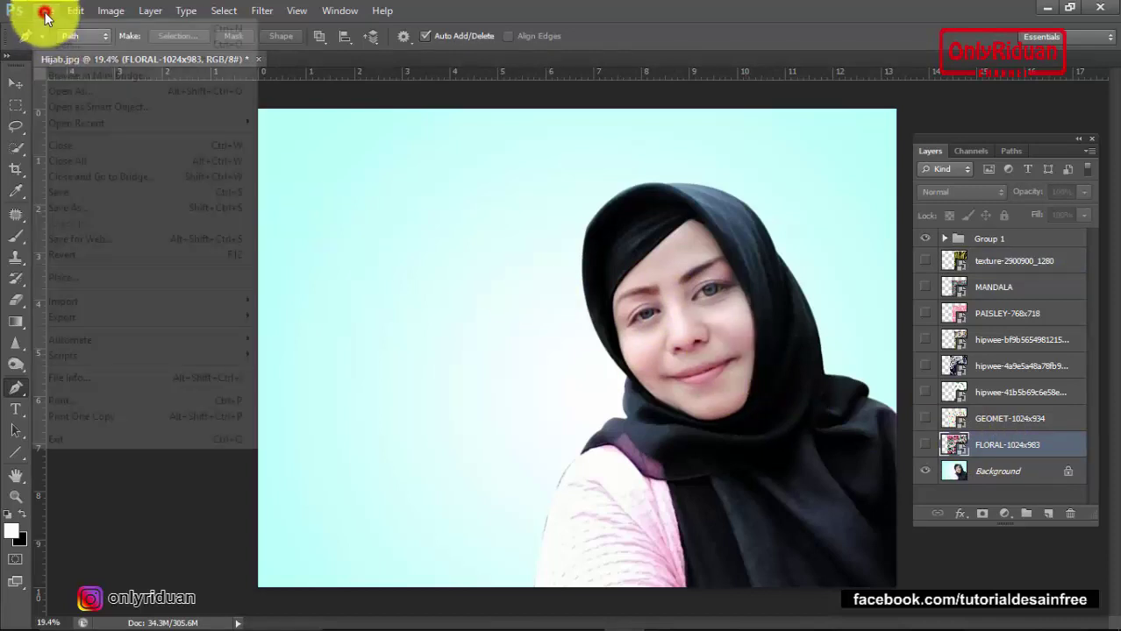
pyautogui.click(75, 277)
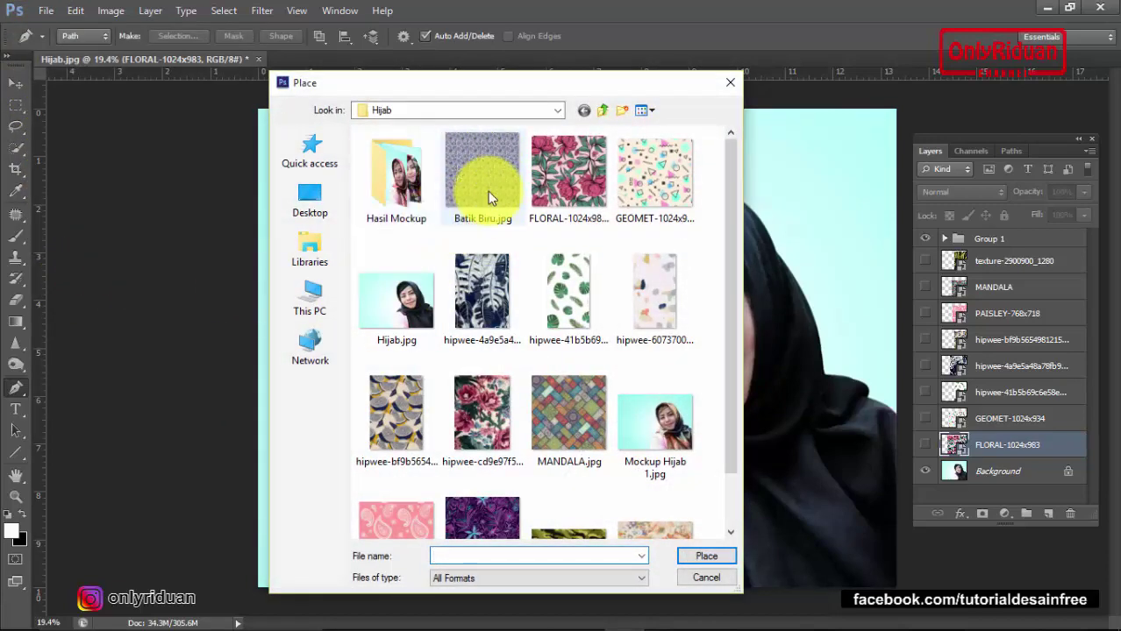
pyautogui.click(492, 179)
pyautogui.click(703, 555)
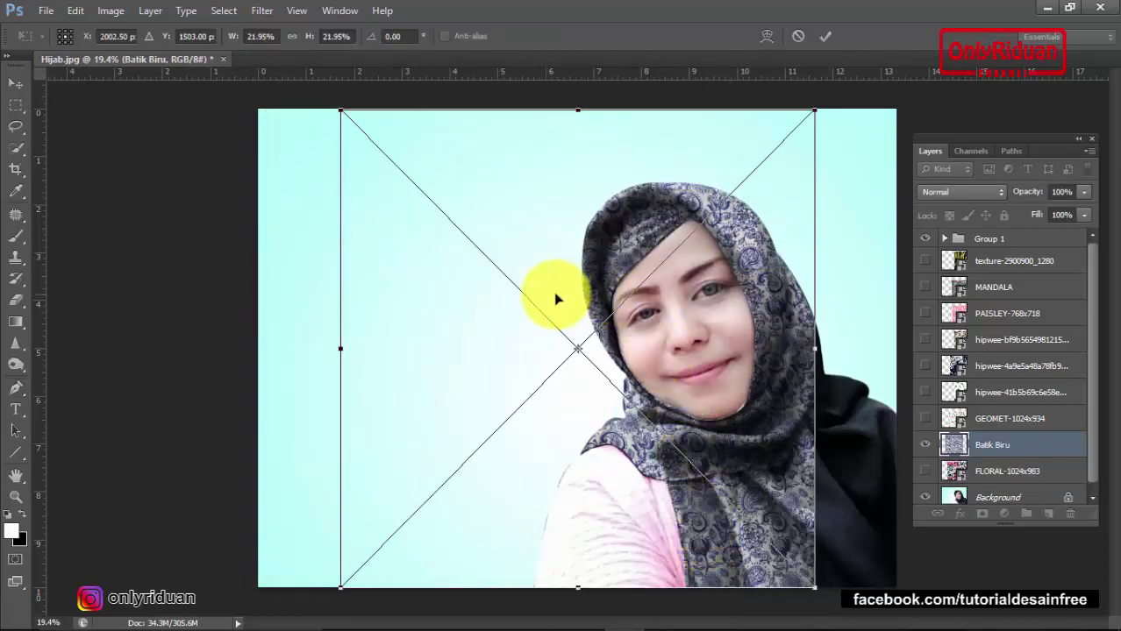
pyautogui.moveTo(577, 303); pyautogui.dragTo(686, 325)
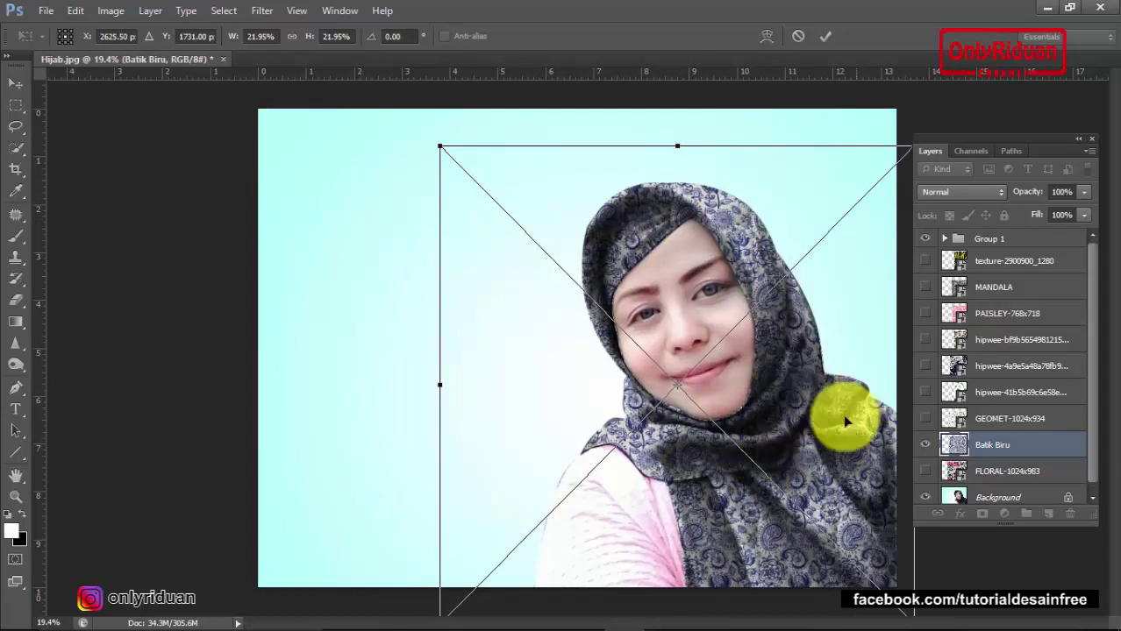
pyautogui.click(825, 36)
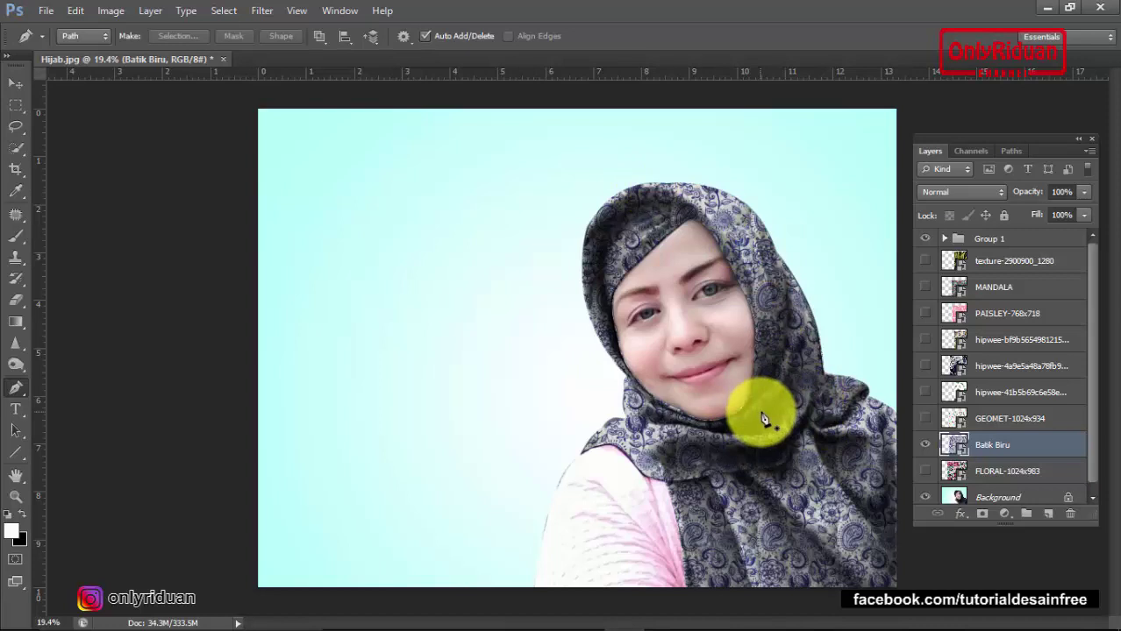
pyautogui.click(664, 614)
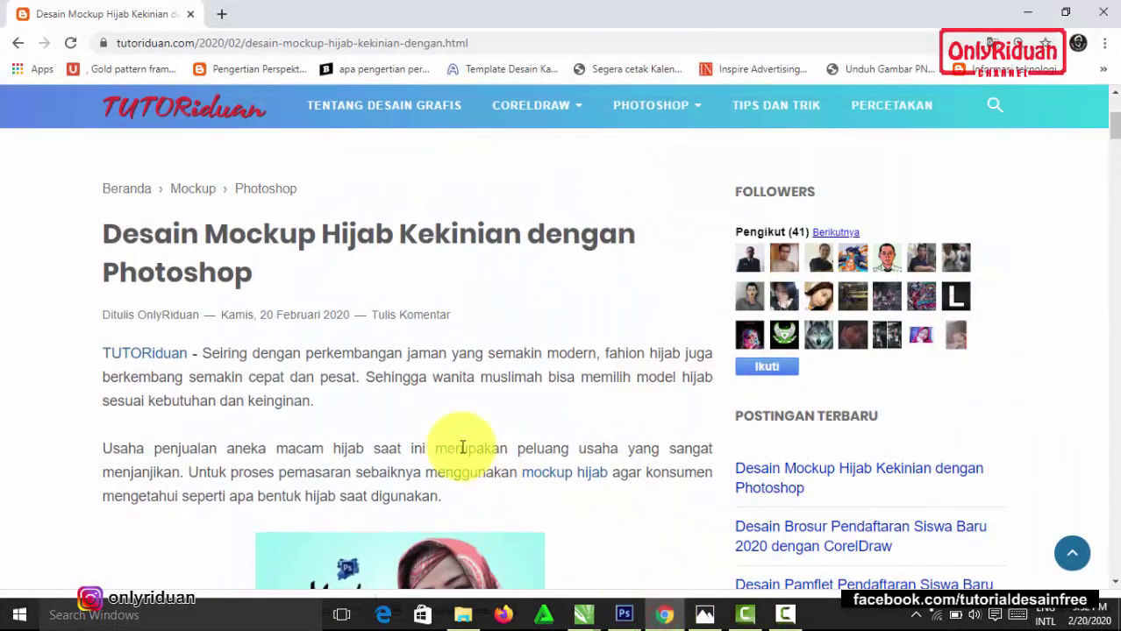
pyautogui.scroll(-3, 439, 314)
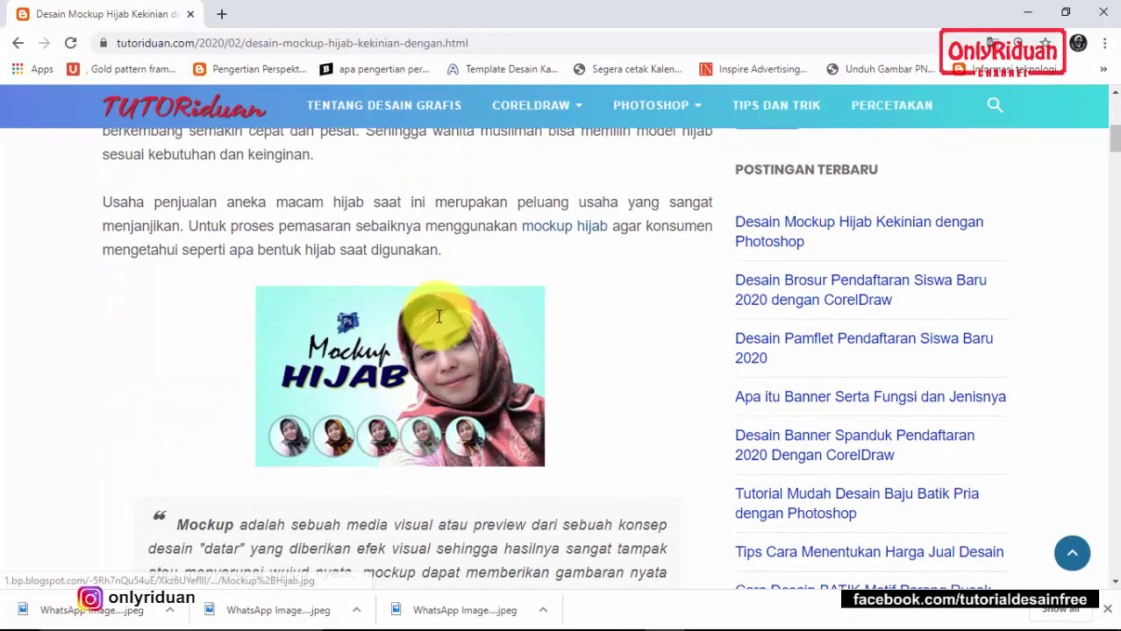
pyautogui.scroll(-3, 439, 317)
pyautogui.scroll(-3, 440, 318)
pyautogui.scroll(-3, 441, 318)
pyautogui.scroll(-3, 440, 317)
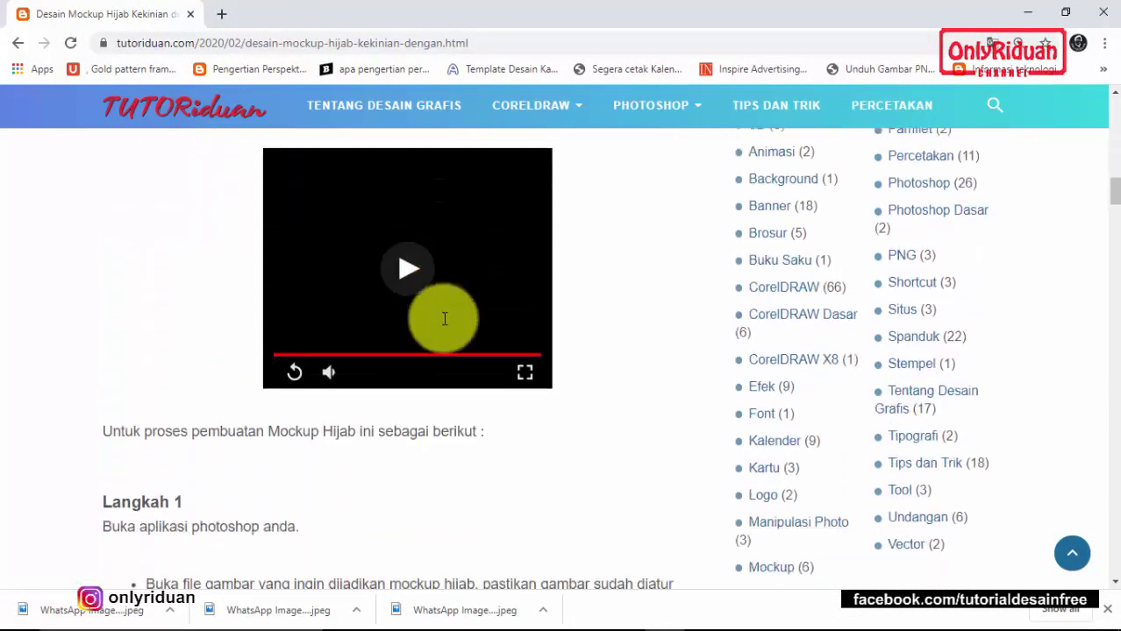
pyautogui.scroll(-3, 444, 318)
pyautogui.scroll(-2, 442, 320)
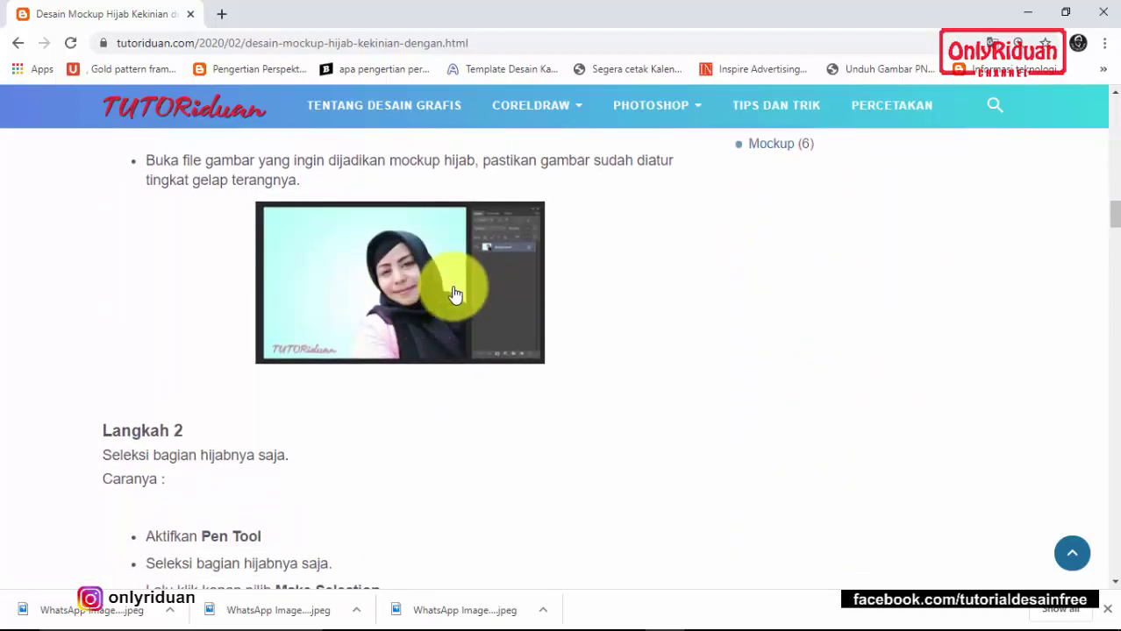
pyautogui.scroll(4, 454, 296)
pyautogui.scroll(-3, 452, 306)
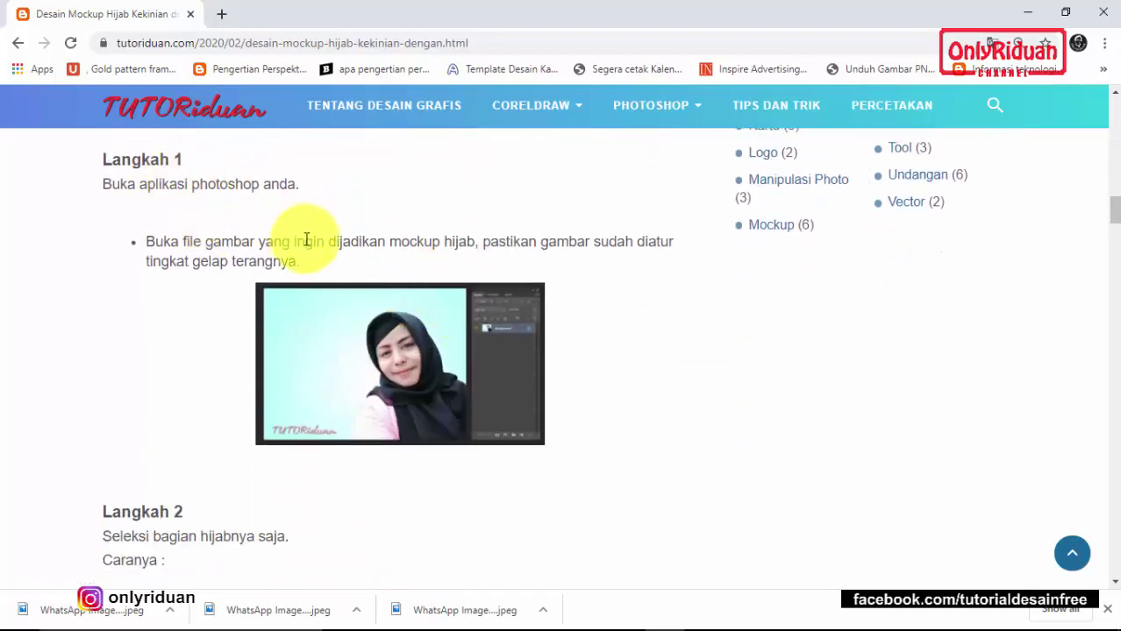
pyautogui.scroll(-4, 306, 240)
pyautogui.scroll(-4, 220, 258)
pyautogui.scroll(-3, 240, 265)
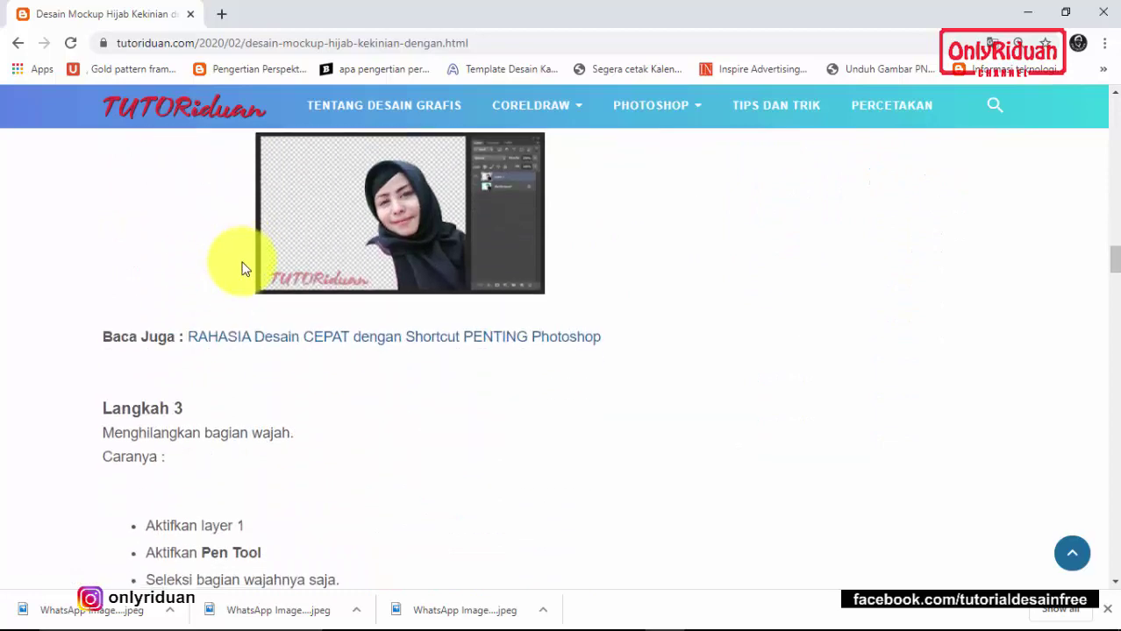
pyautogui.scroll(-4, 243, 268)
pyautogui.scroll(-3, 245, 267)
pyautogui.scroll(-3, 246, 266)
pyautogui.scroll(-2, 247, 268)
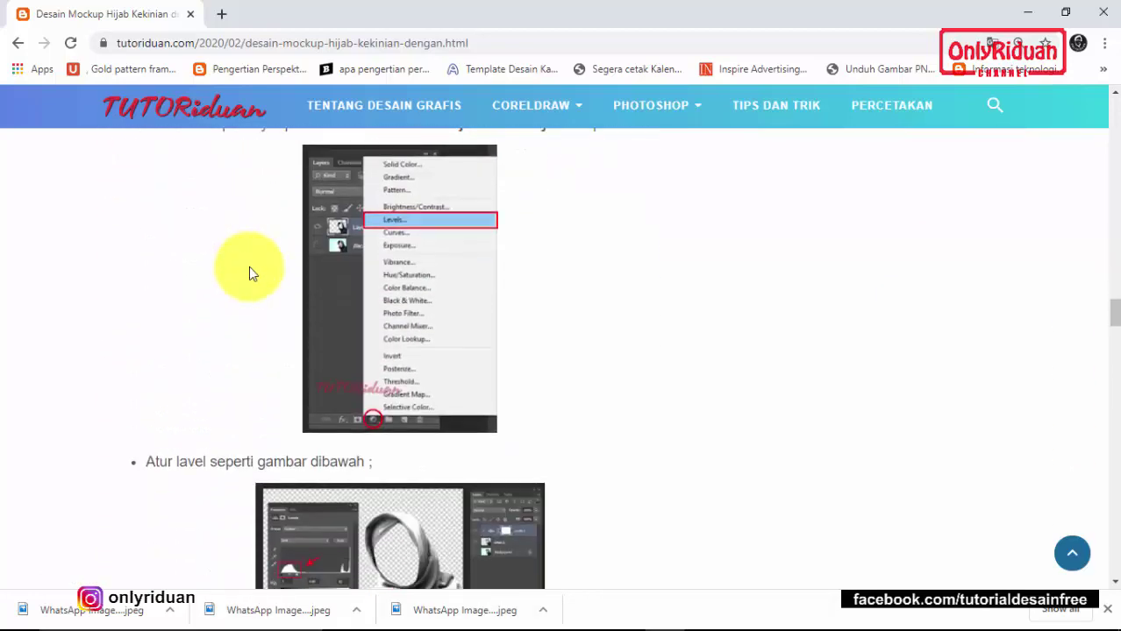
pyautogui.scroll(-4, 249, 267)
pyautogui.scroll(-2, 249, 267)
pyautogui.scroll(-2, 249, 267)
pyautogui.scroll(-4, 249, 267)
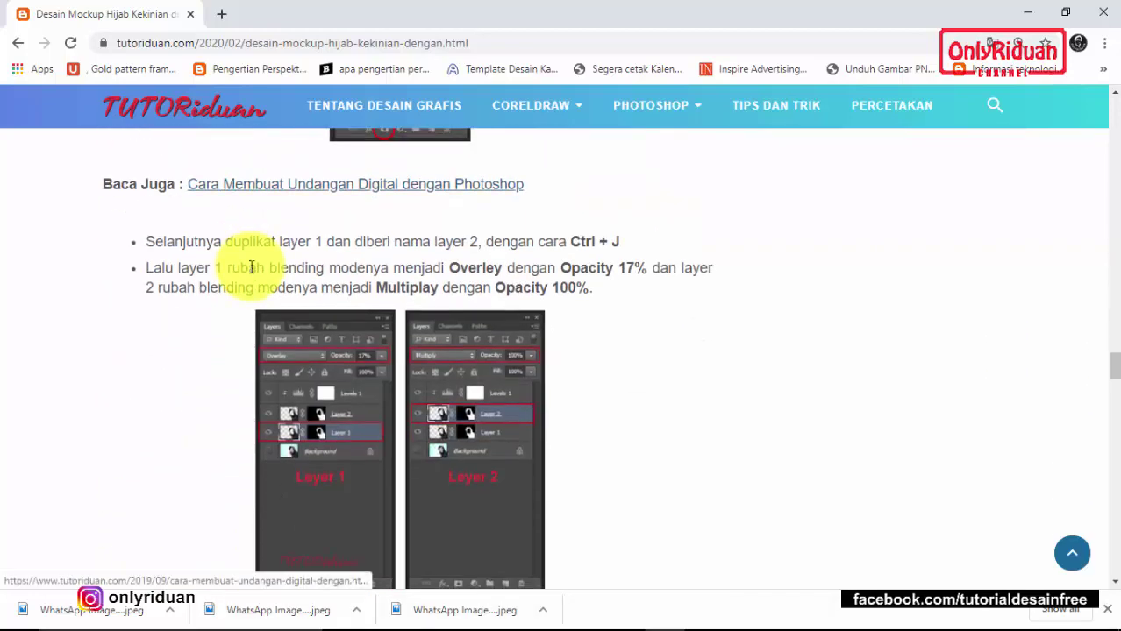
pyautogui.scroll(-4, 250, 267)
pyautogui.scroll(-4, 251, 268)
pyautogui.scroll(-5, 252, 269)
pyautogui.scroll(-3, 252, 270)
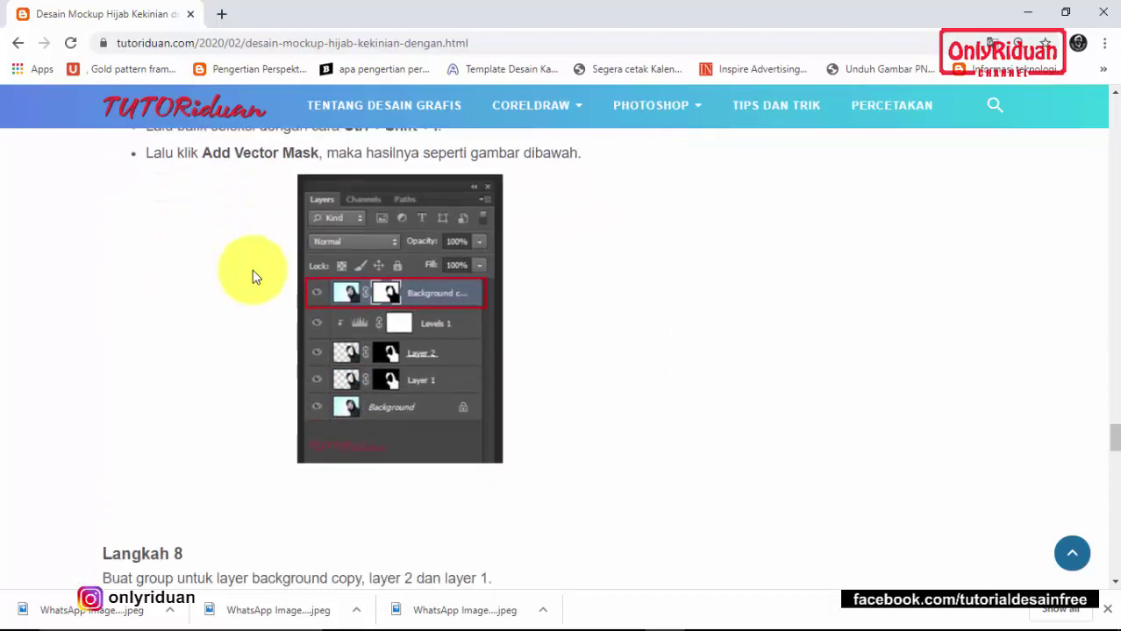
pyautogui.scroll(-4, 252, 270)
pyautogui.scroll(-3, 254, 270)
pyautogui.scroll(-3, 254, 274)
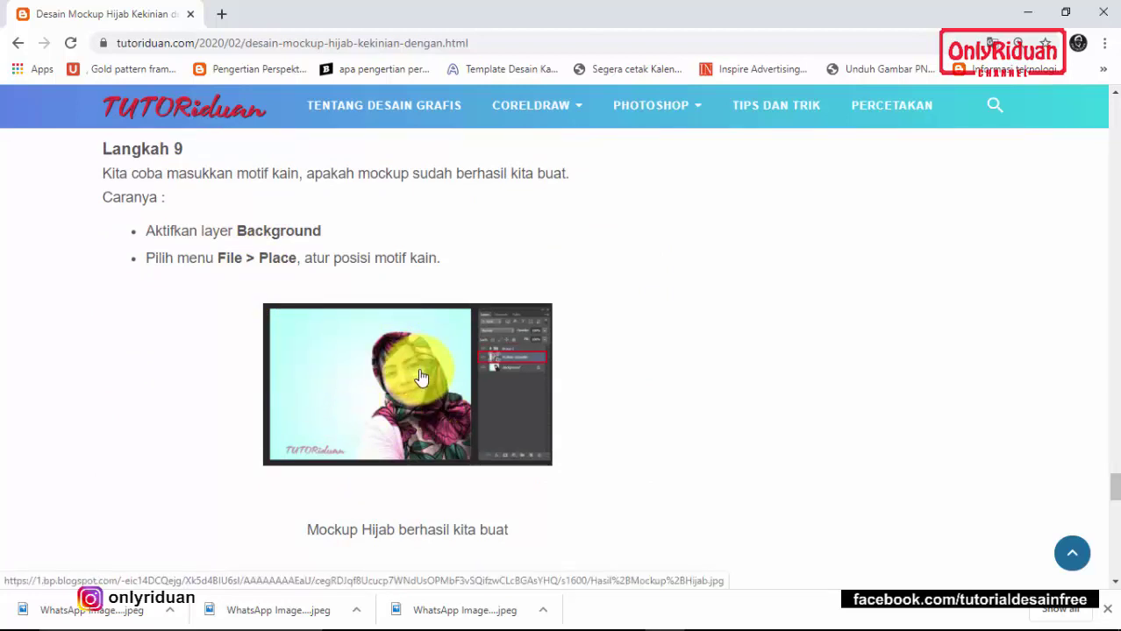
pyautogui.scroll(-1, 428, 395)
pyautogui.scroll(-3, 418, 333)
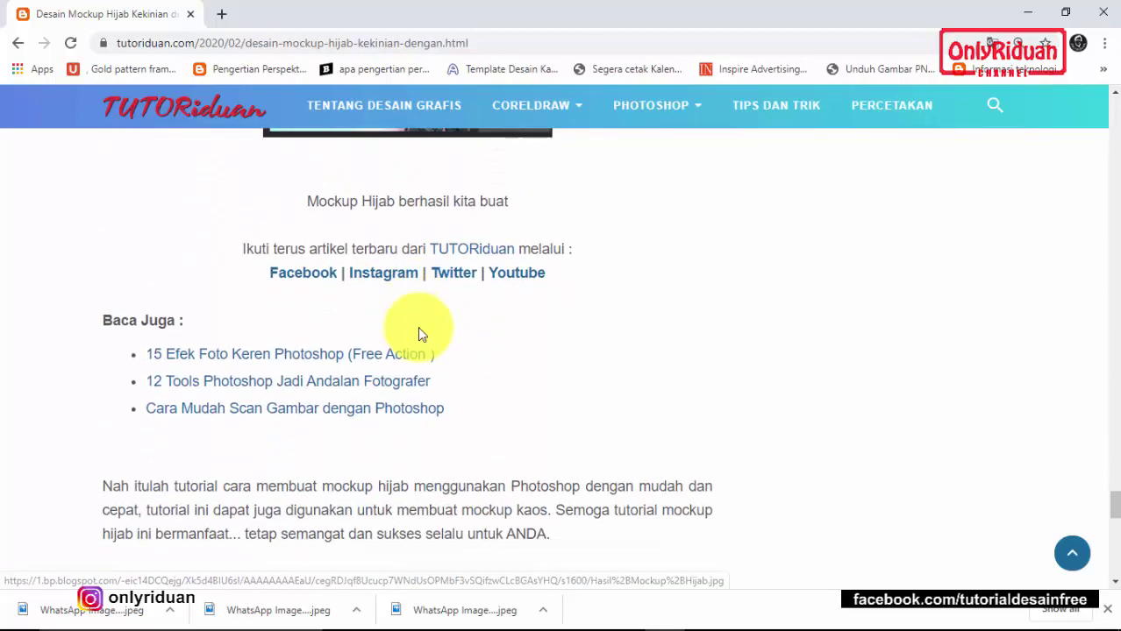
pyautogui.scroll(1, 418, 326)
pyautogui.scroll(5, 417, 327)
pyautogui.scroll(6, 418, 328)
pyautogui.scroll(6, 420, 326)
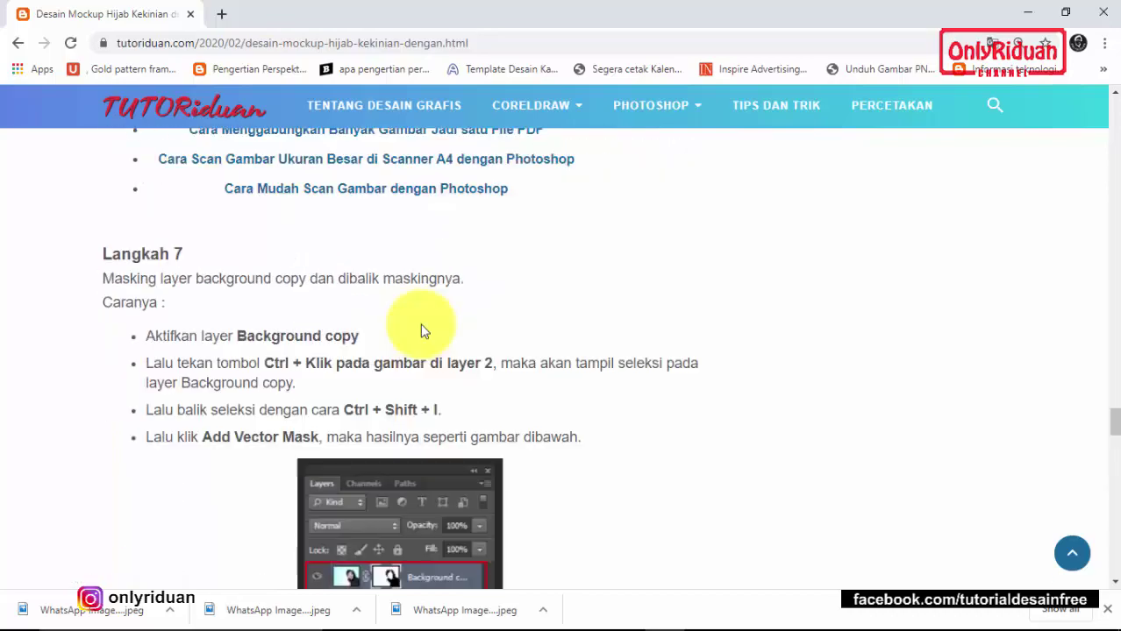
pyautogui.scroll(6, 420, 326)
pyautogui.scroll(6, 422, 324)
pyautogui.scroll(6, 422, 322)
pyautogui.scroll(7, 421, 323)
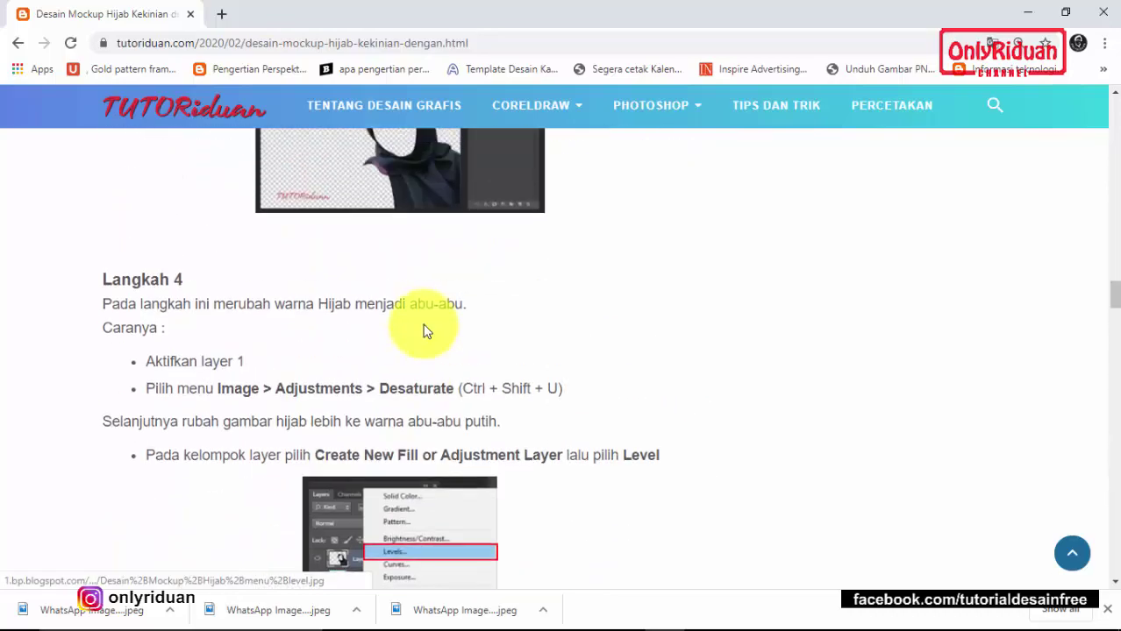
pyautogui.scroll(8, 421, 324)
pyautogui.scroll(-3, 425, 328)
pyautogui.scroll(4, 426, 333)
pyautogui.scroll(4, 427, 334)
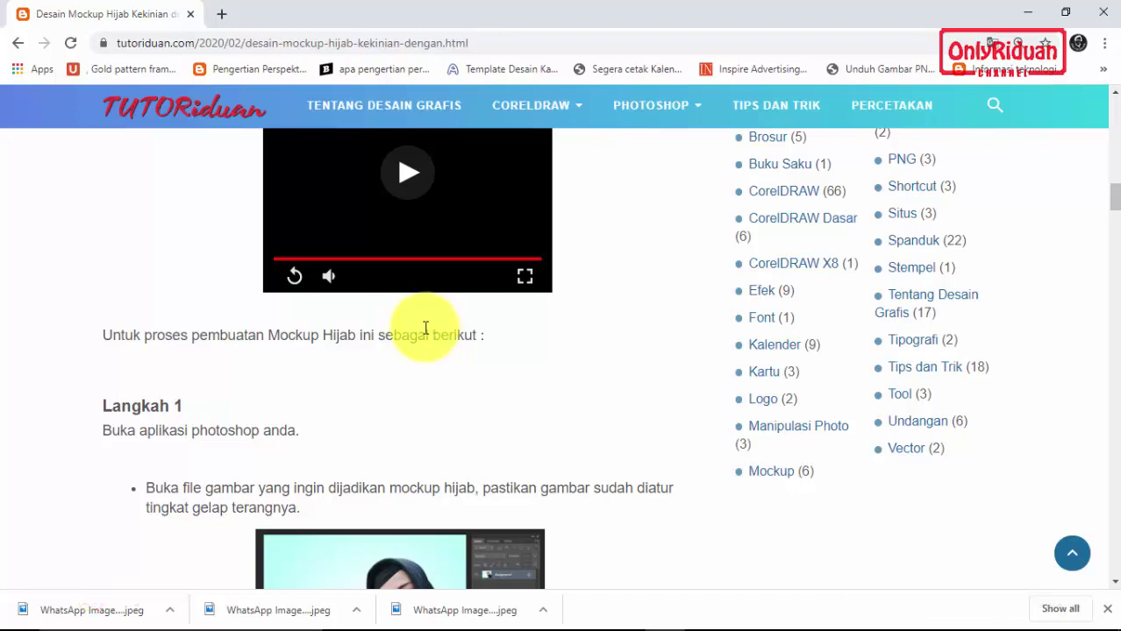
pyautogui.scroll(1, 427, 334)
pyautogui.scroll(4, 423, 335)
pyautogui.scroll(3, 386, 320)
pyautogui.scroll(3, 349, 312)
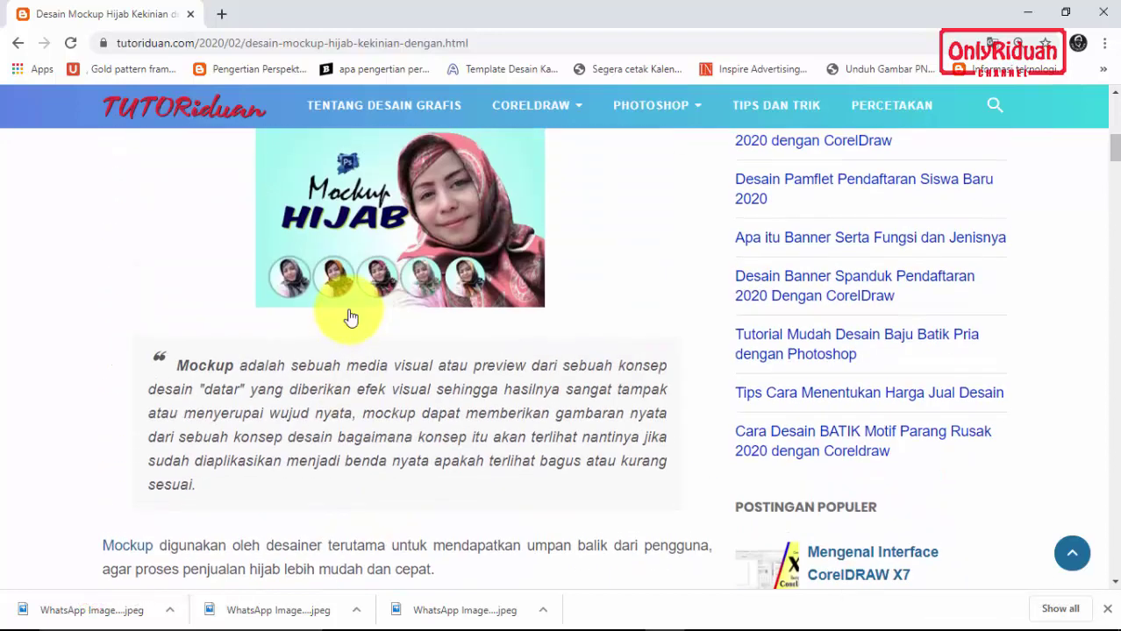
pyautogui.scroll(4, 350, 318)
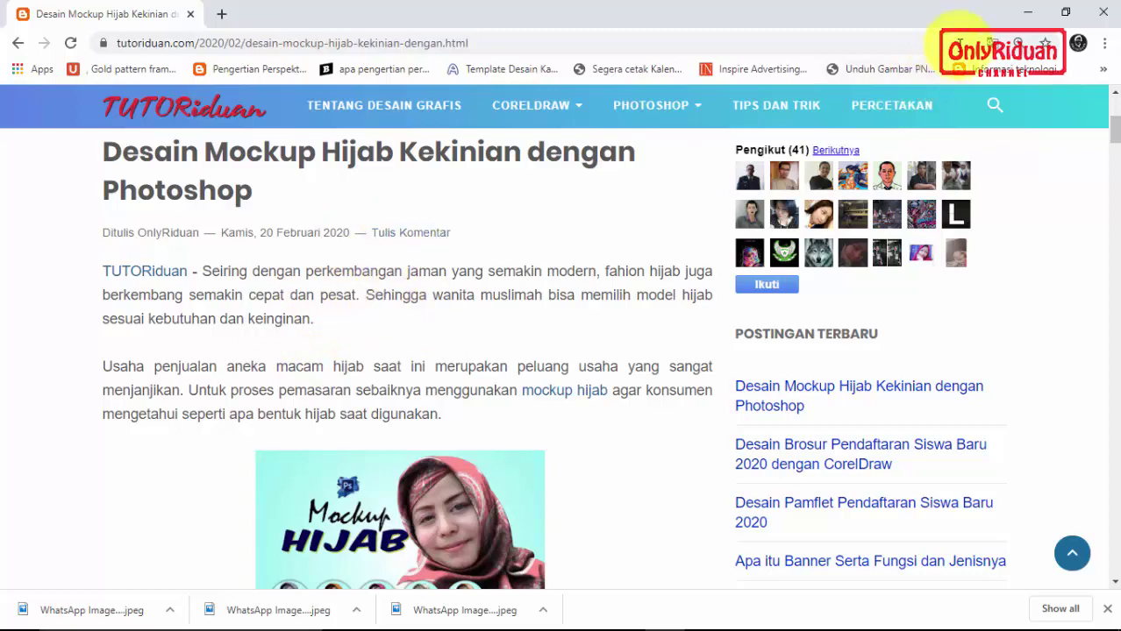
pyautogui.click(1027, 14)
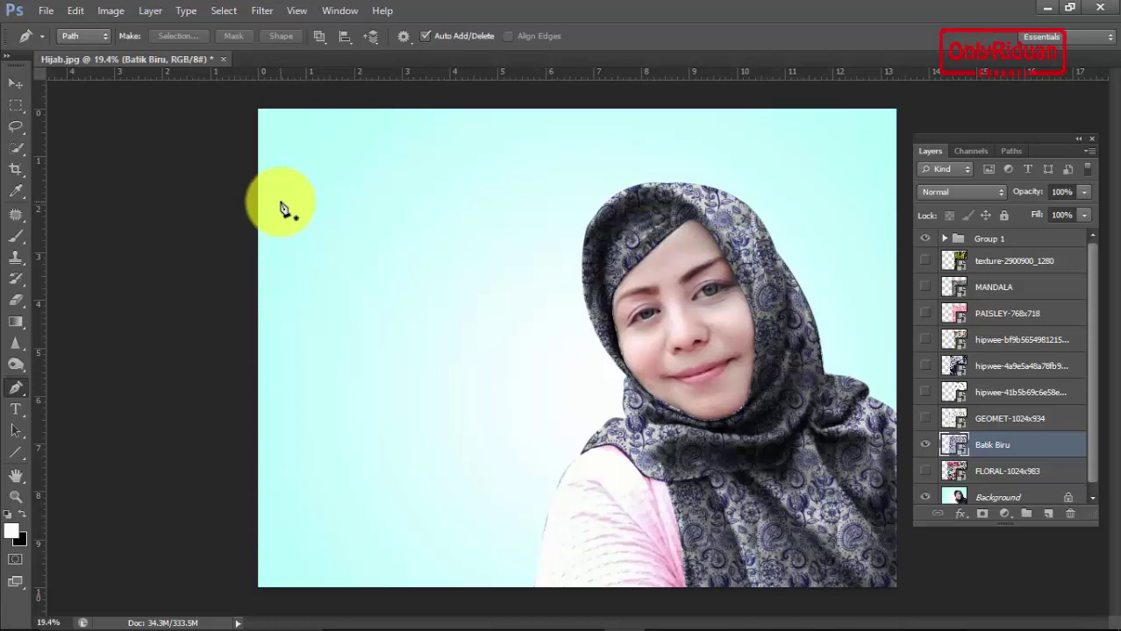
# Step: Open Hijab.jpg as a new document
pyautogui.click(46, 12)
pyautogui.click(58, 44)
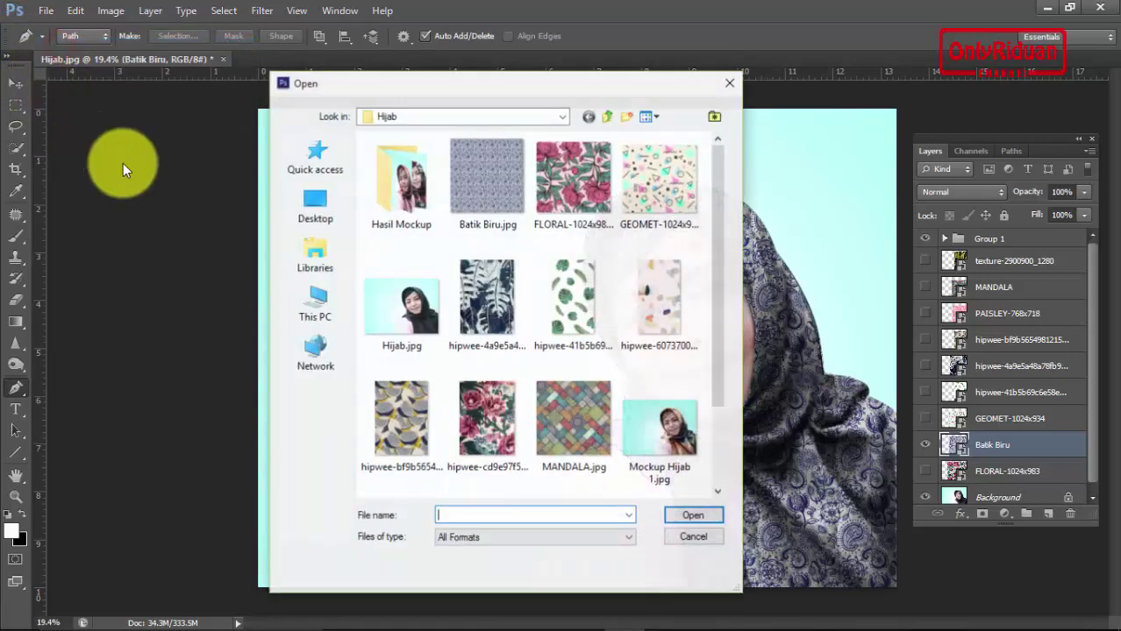
pyautogui.click(401, 298)
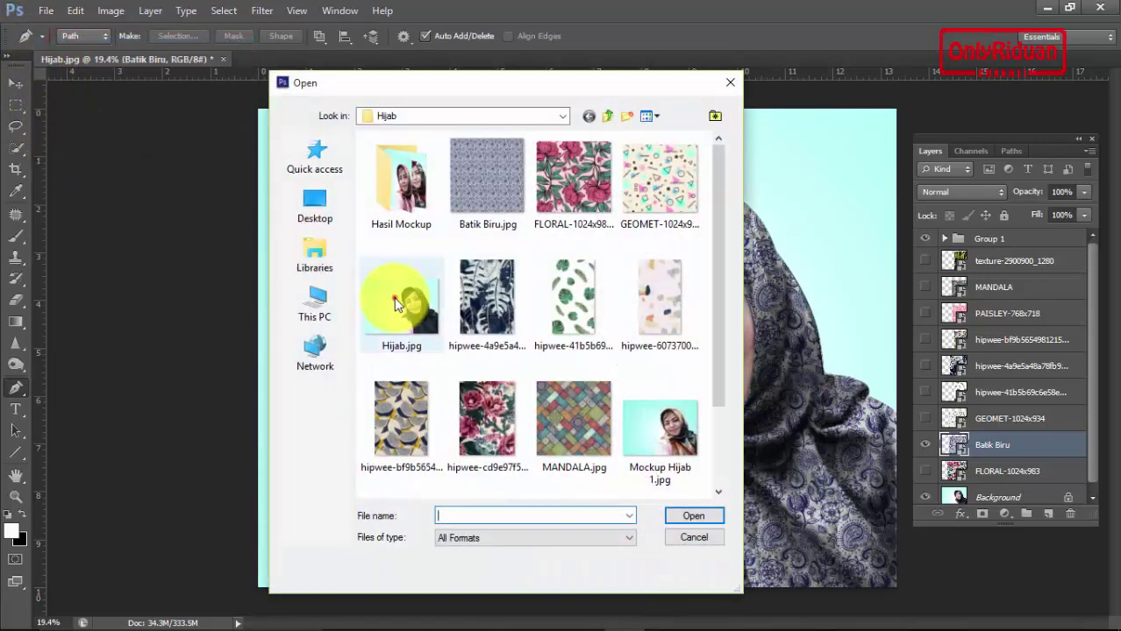
pyautogui.click(691, 516)
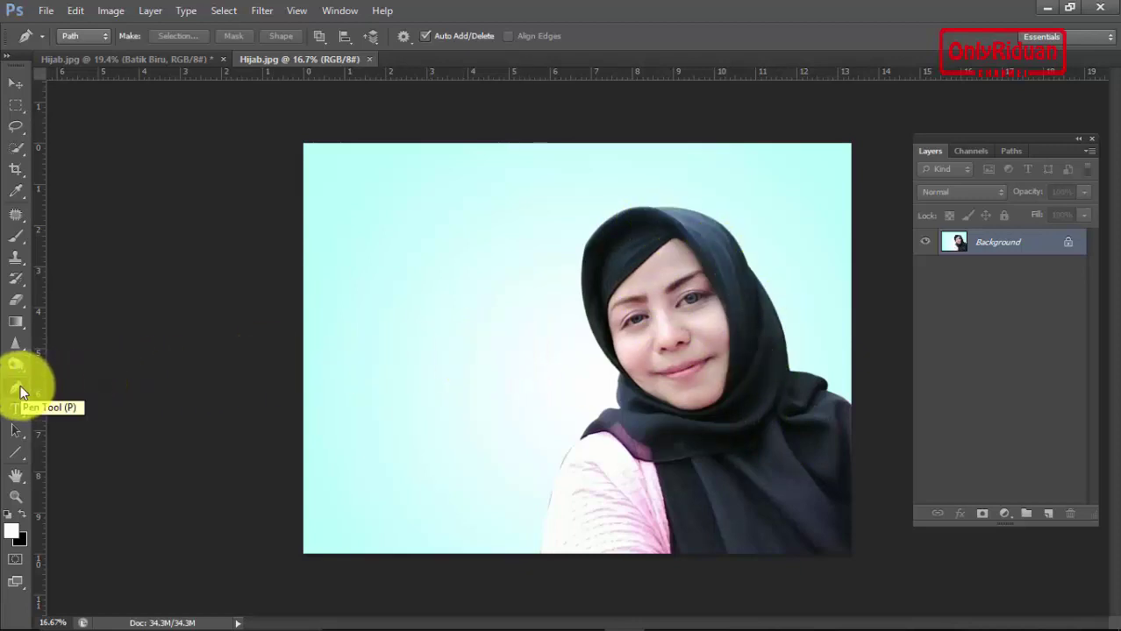
# Step: With the Pen Tool, zoom in and set the first anchor at the bottom edge beside the sleeve
pyautogui.click(19, 388)
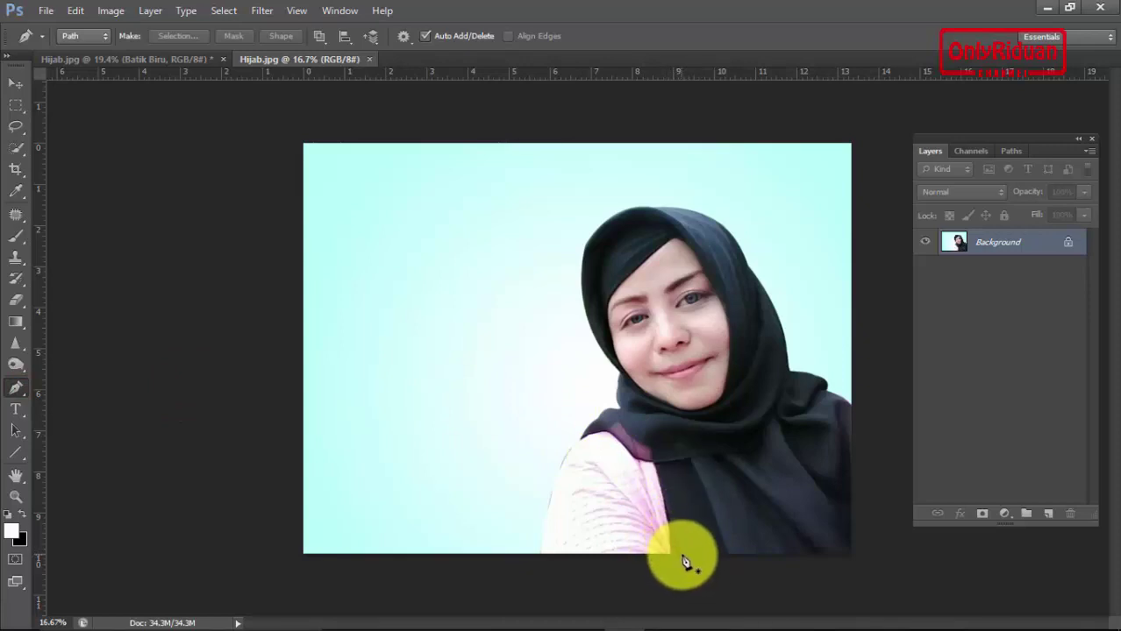
pyautogui.scroll(1, 671, 545)
pyautogui.scroll(1, 678, 551)
pyautogui.scroll(2, 696, 574)
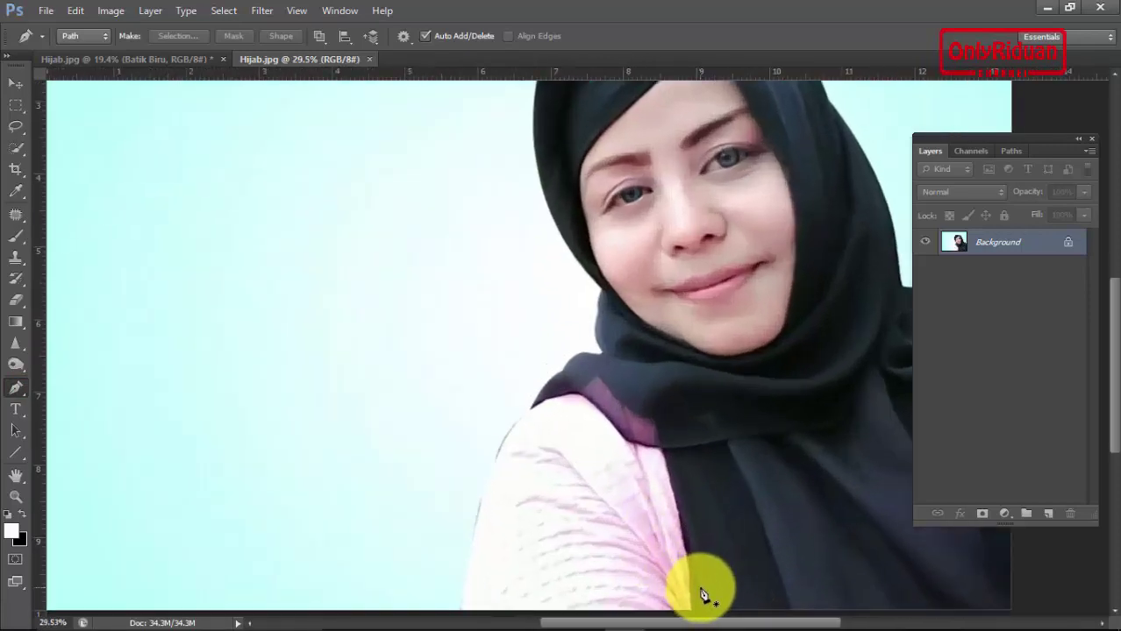
pyautogui.scroll(1, 702, 595)
pyautogui.scroll(1, 702, 589)
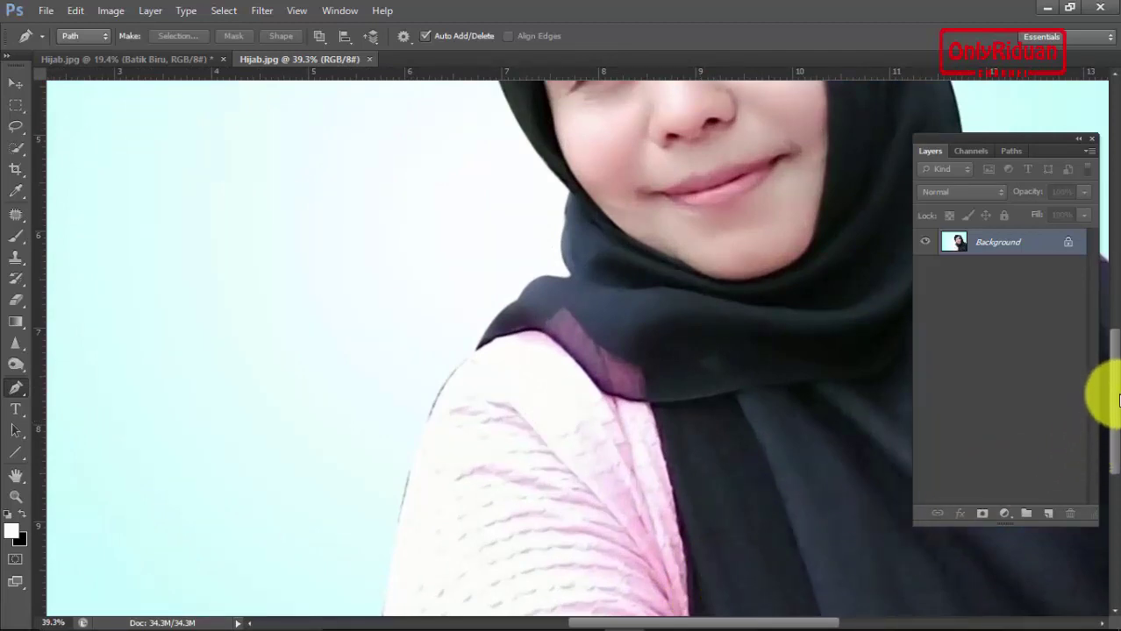
pyautogui.scroll(-2, 1116, 402)
pyautogui.scroll(-2, 851, 463)
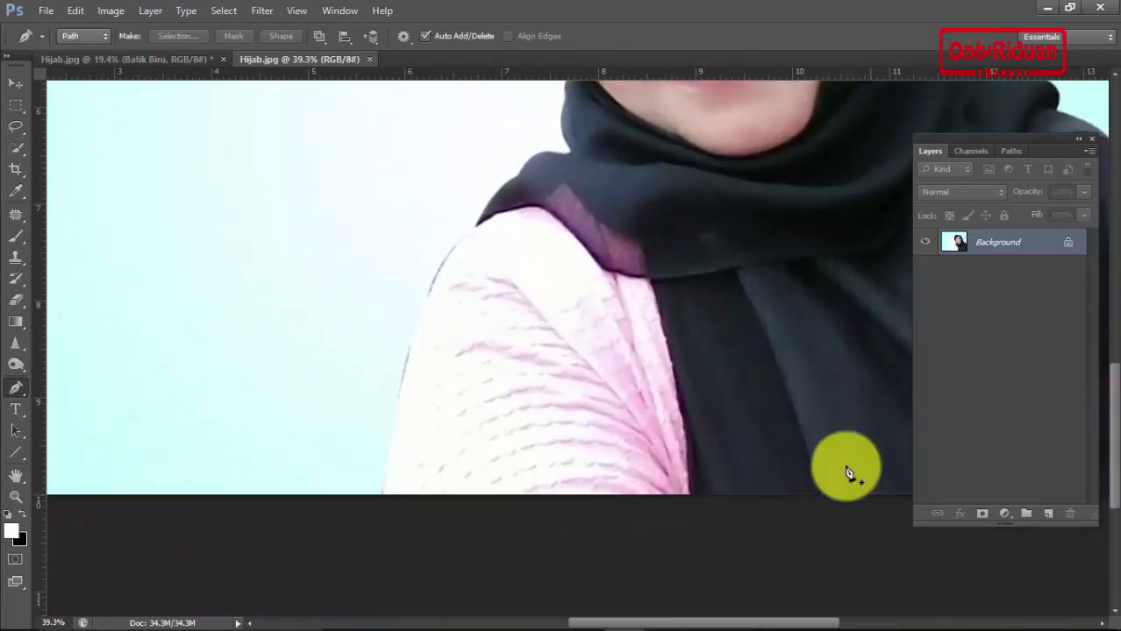
pyautogui.click(689, 494)
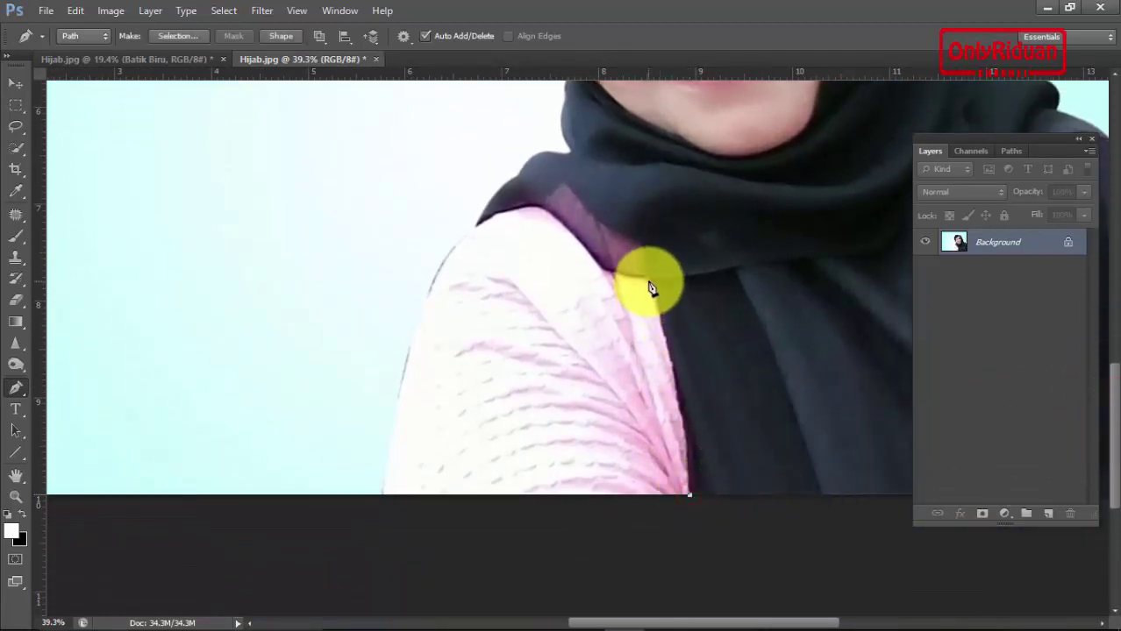
# Step: Add corner anchors where the scarf meets the pink sleeve and just above it, undoing a misplaced point
pyautogui.moveTo(650, 281)
pyautogui.mouseDown()
pyautogui.moveTo(626, 259)
pyautogui.moveTo(618, 198)
pyautogui.mouseUp()
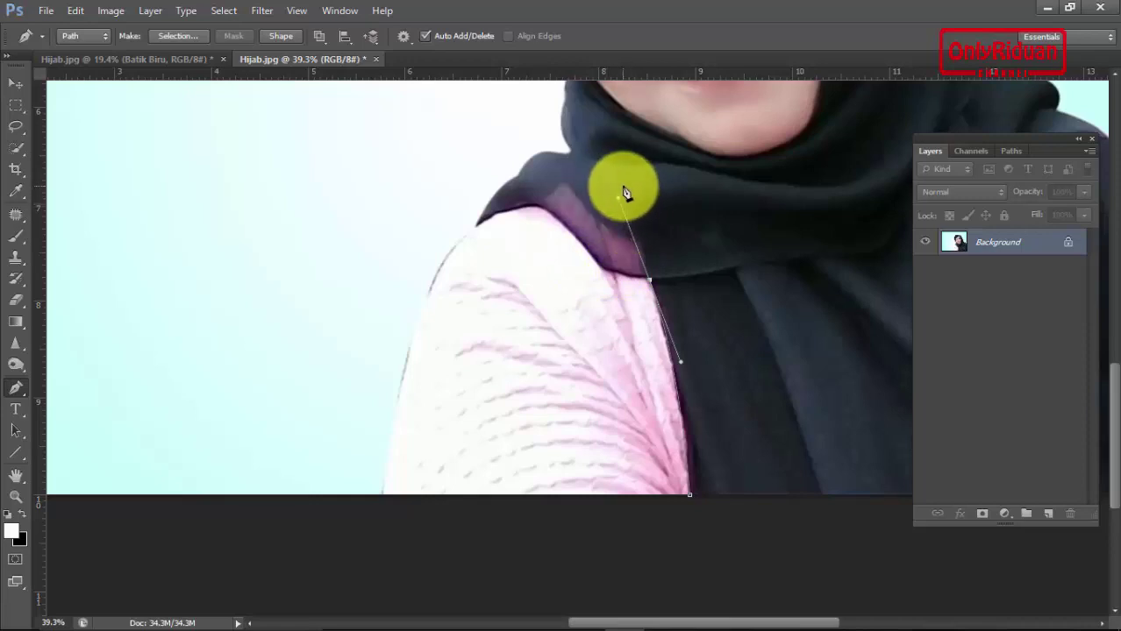
pyautogui.press('alt')
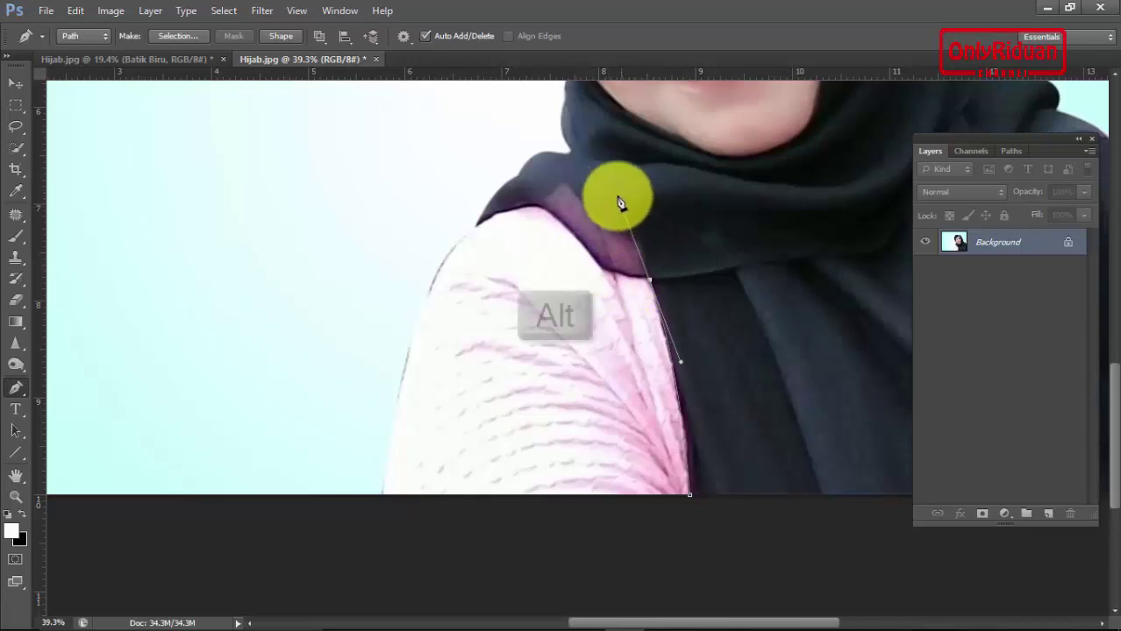
pyautogui.press('alt')
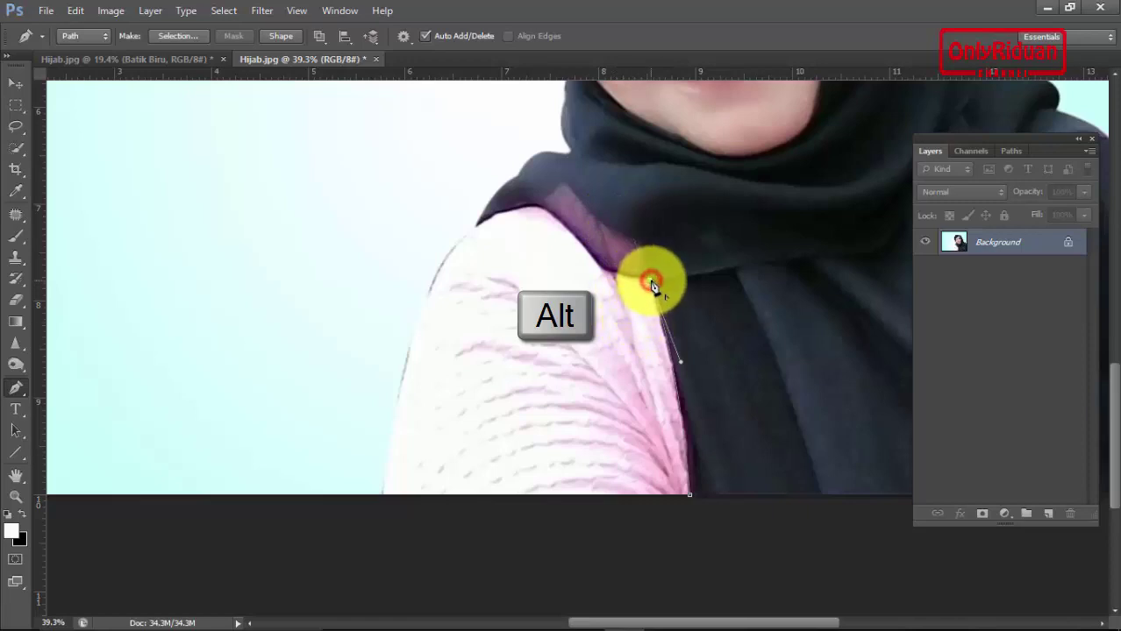
pyautogui.keyDown('alt'); pyautogui.click(651, 285); pyautogui.keyUp('alt')
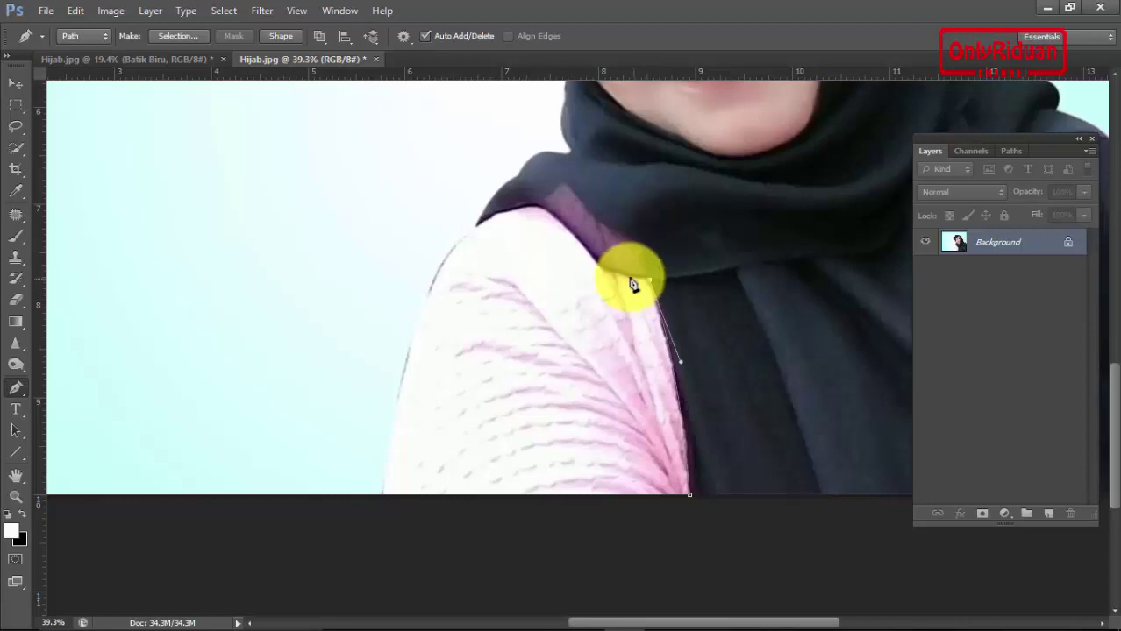
pyautogui.moveTo(594, 261); pyautogui.dragTo(570, 242)
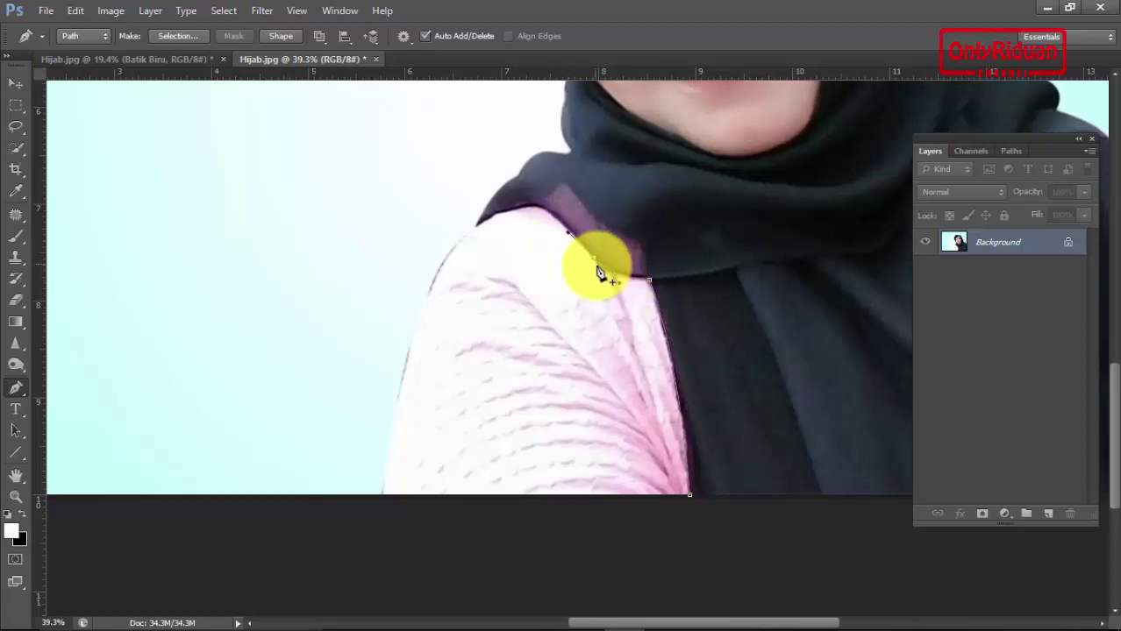
pyautogui.keyDown('alt'); pyautogui.click(593, 261); pyautogui.keyUp('alt')
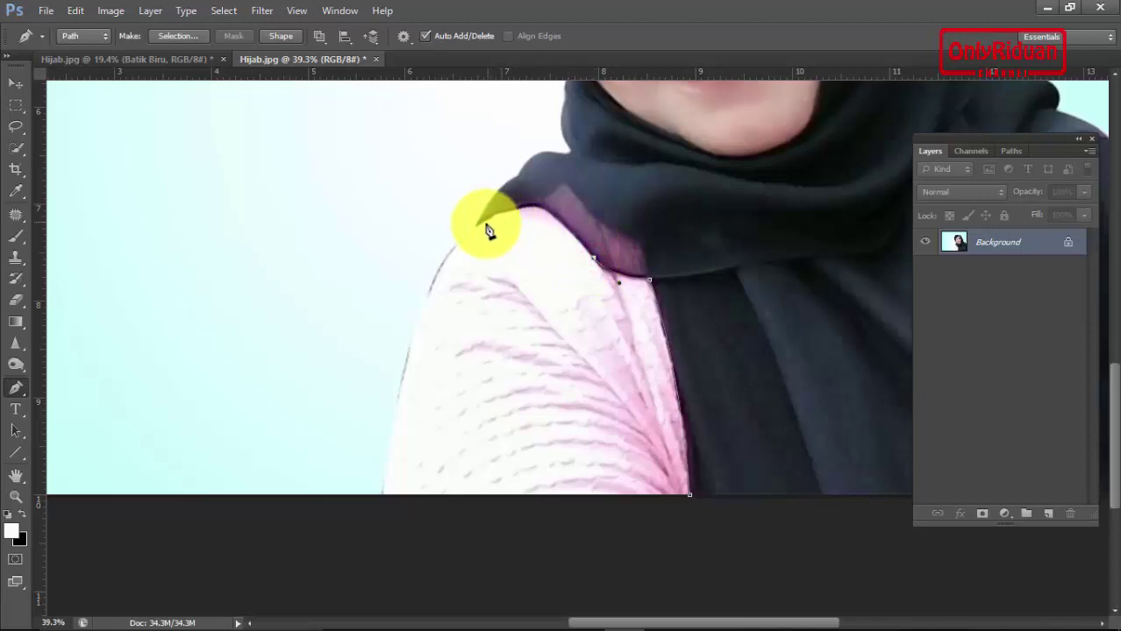
pyautogui.moveTo(475, 227)
pyautogui.mouseDown()
pyautogui.moveTo(400, 289)
pyautogui.moveTo(391, 280)
pyautogui.mouseUp()
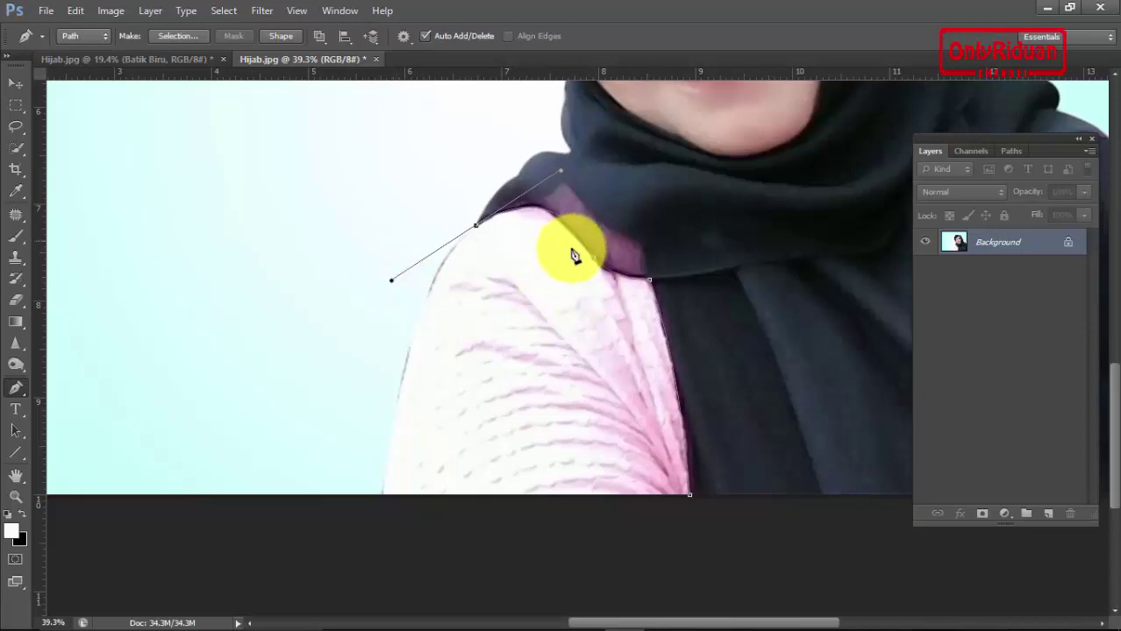
pyautogui.hotkey('ctrl', 'z')
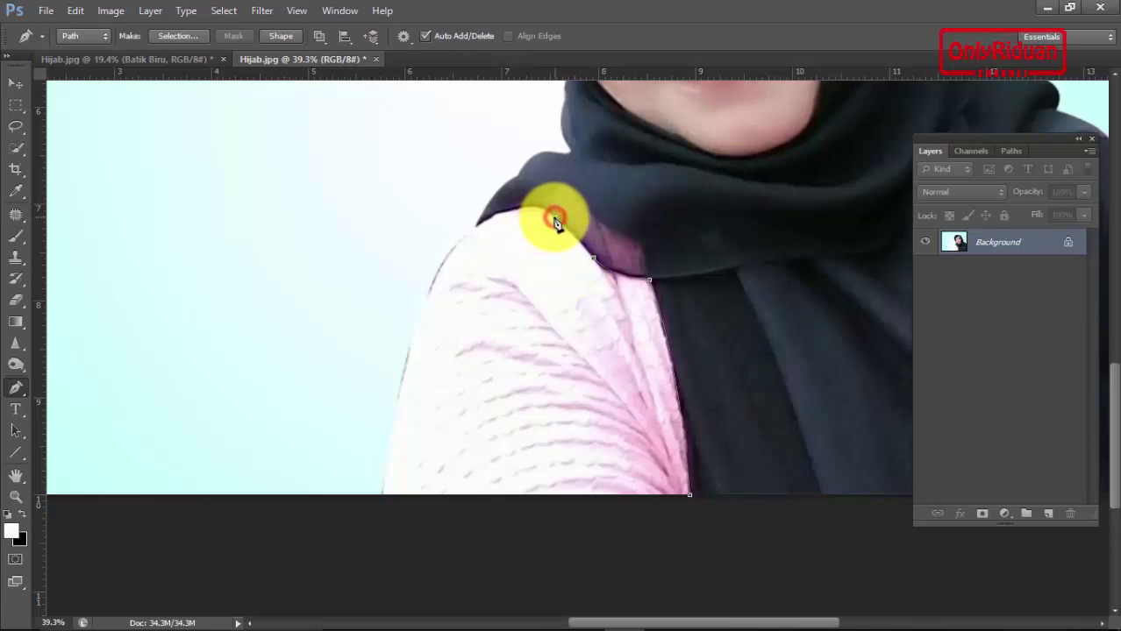
# Step: Continue anchors over the shoulder to where the scarf rises, reshaping the curve to its edge
pyautogui.click(555, 221)
pyautogui.click(554, 217)
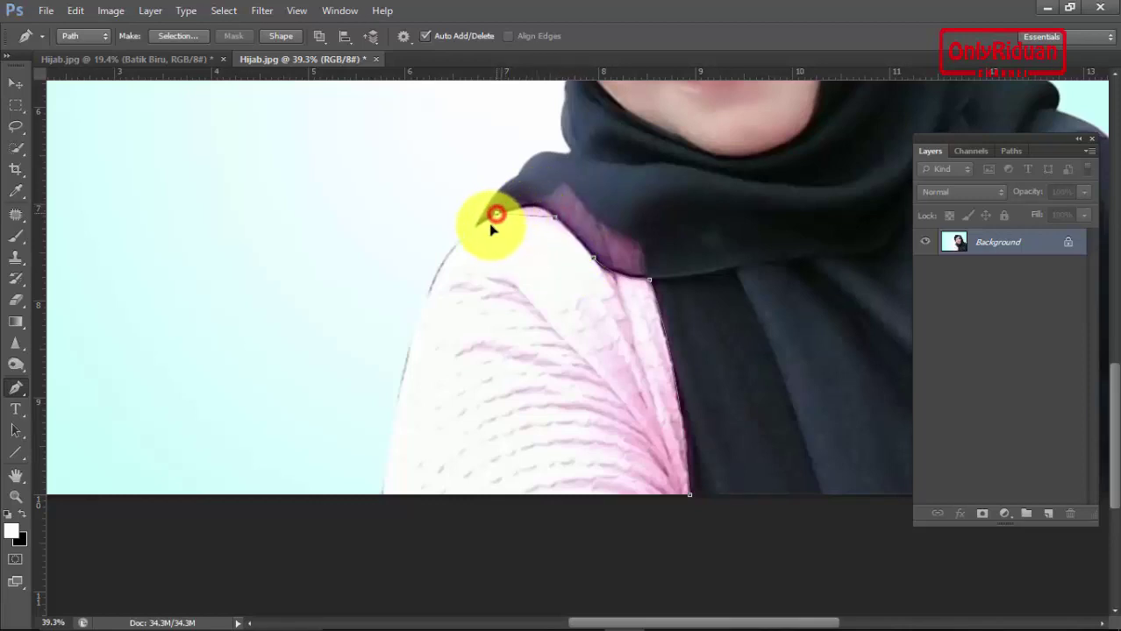
pyautogui.moveTo(497, 214); pyautogui.dragTo(453, 237)
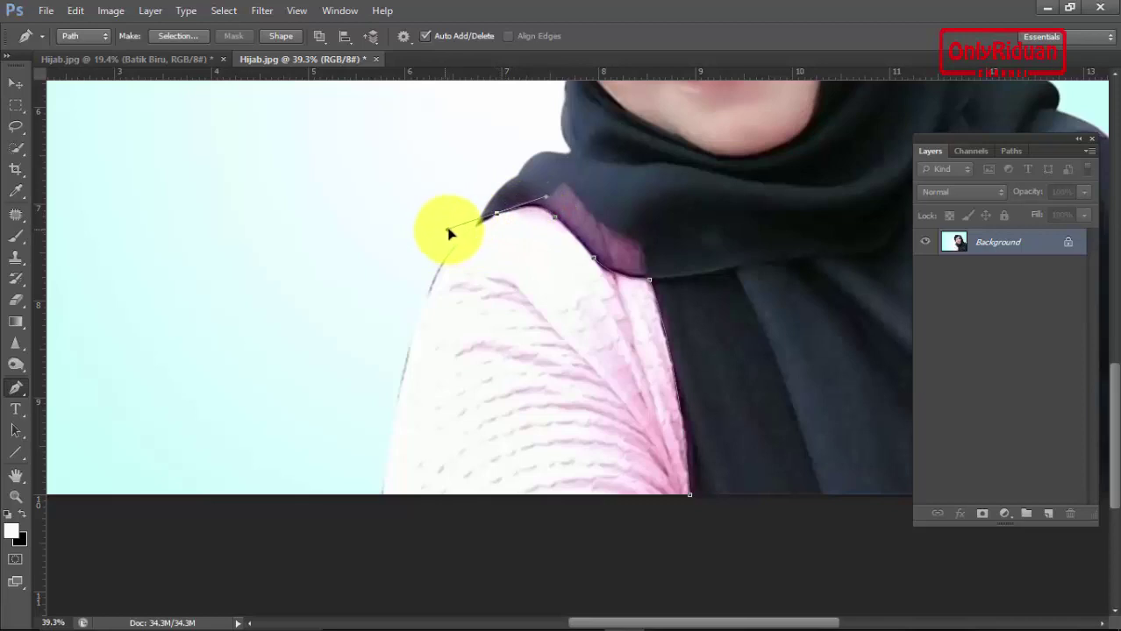
pyautogui.keyDown('alt'); pyautogui.click(495, 214); pyautogui.keyUp('alt')
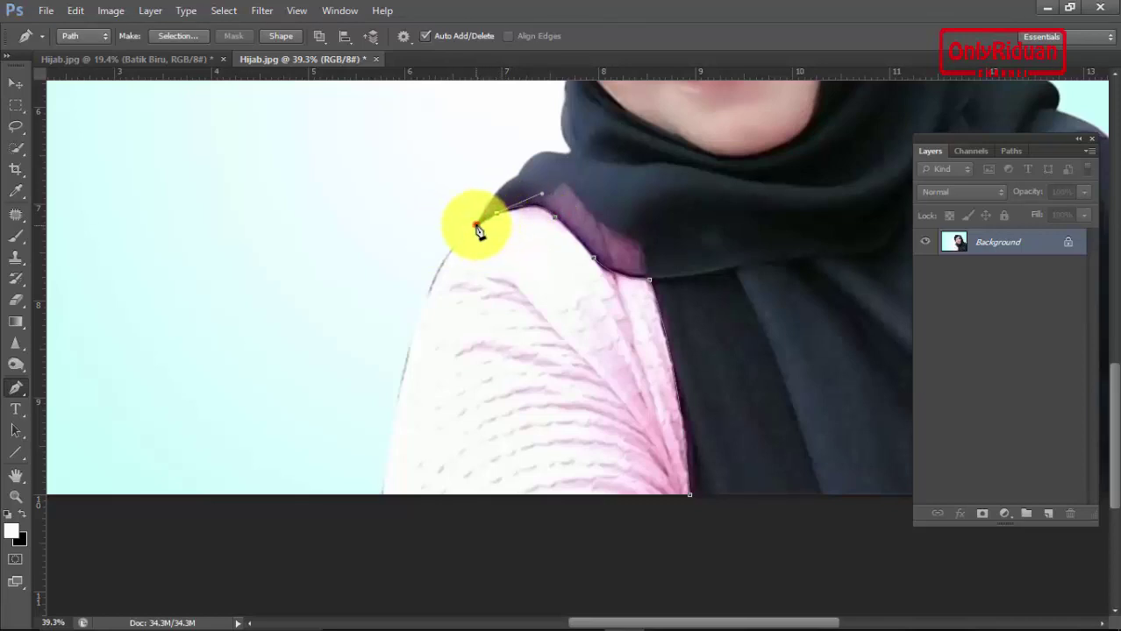
pyautogui.click(474, 223)
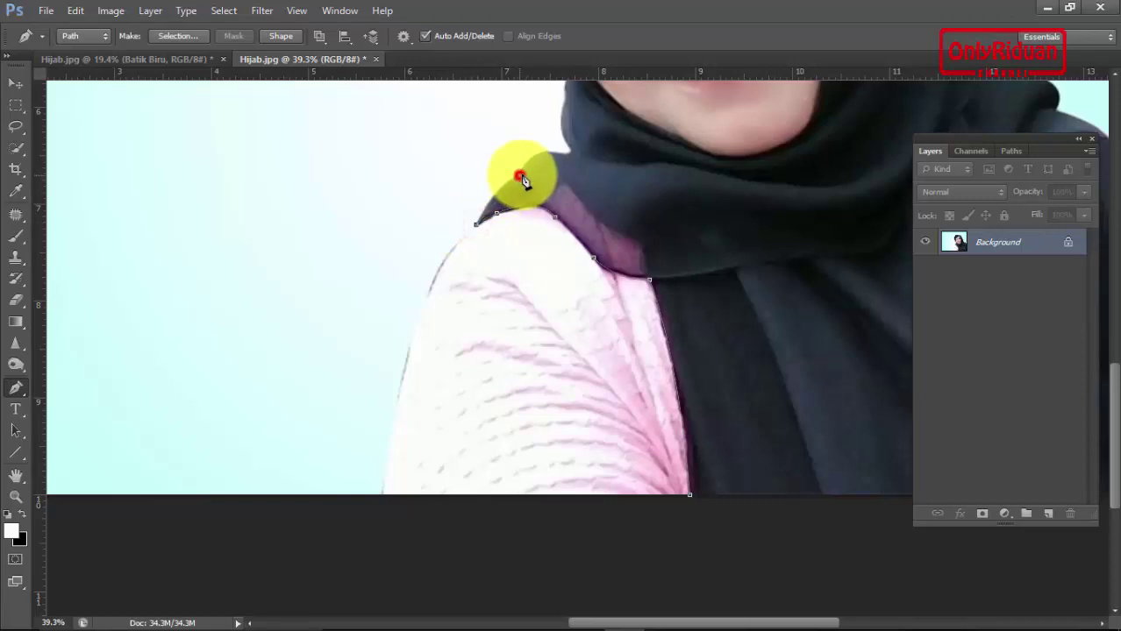
pyautogui.moveTo(521, 179); pyautogui.dragTo(552, 167)
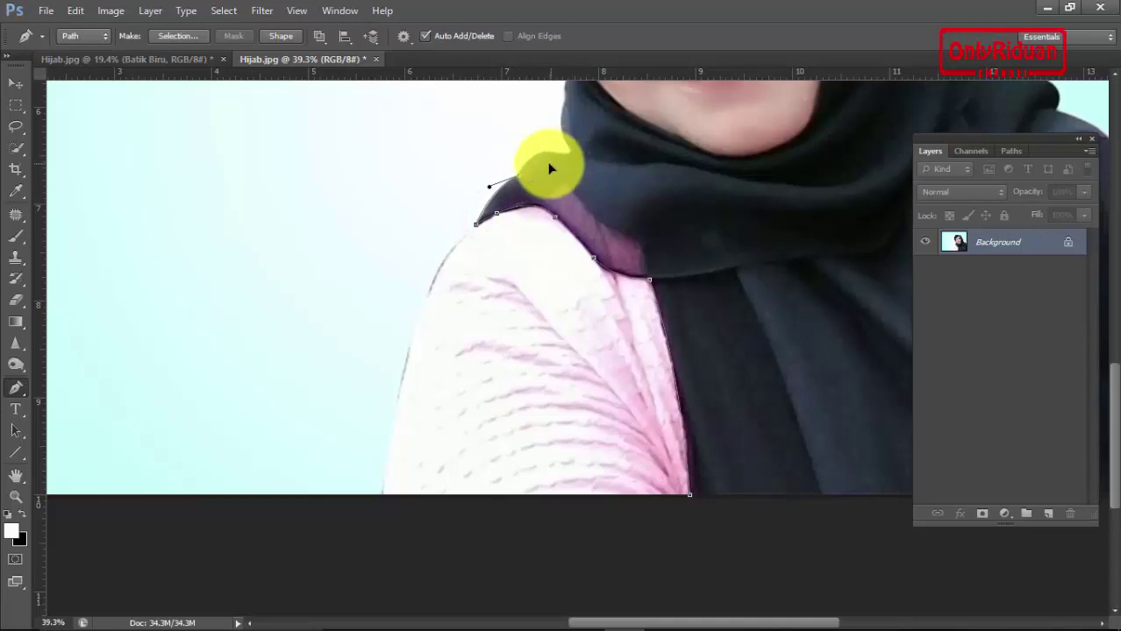
pyautogui.press('alt')
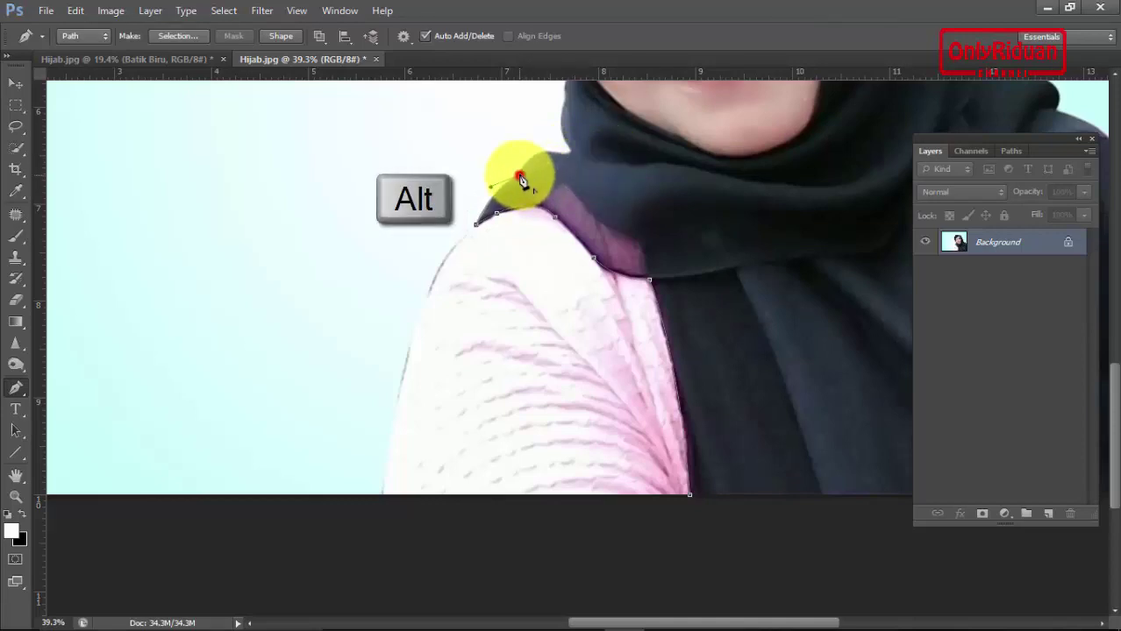
pyautogui.moveTo(521, 179)
pyautogui.mouseDown()
pyautogui.moveTo(549, 151)
pyautogui.moveTo(568, 152)
pyautogui.mouseUp()
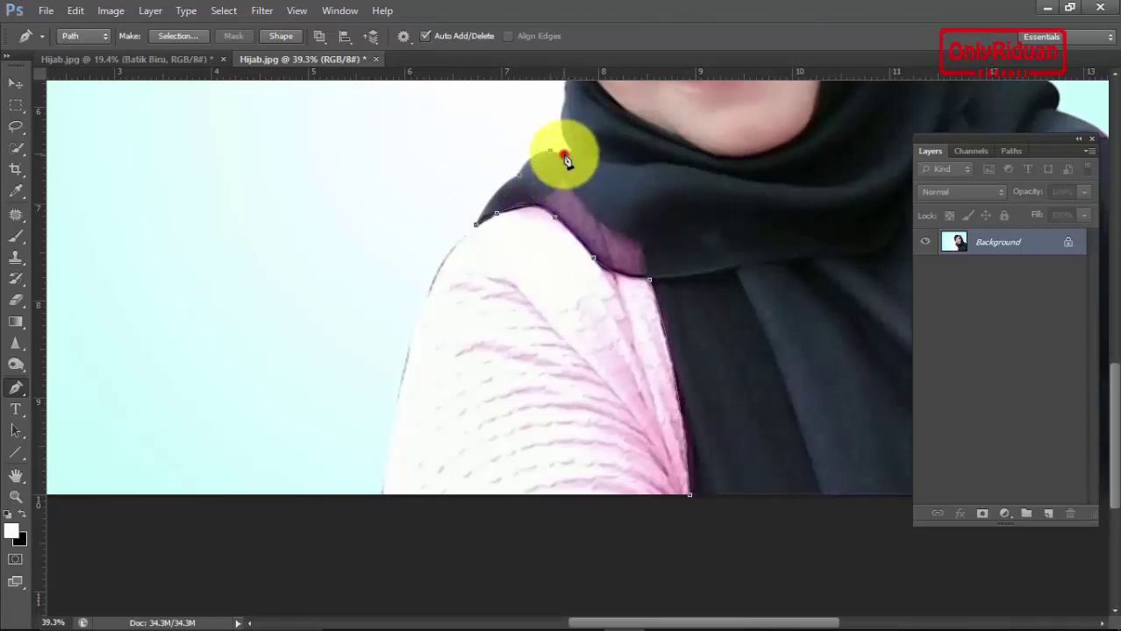
# Step: Add a curved anchor higher up the scarf's outer edge
pyautogui.scroll(3, 570, 153)
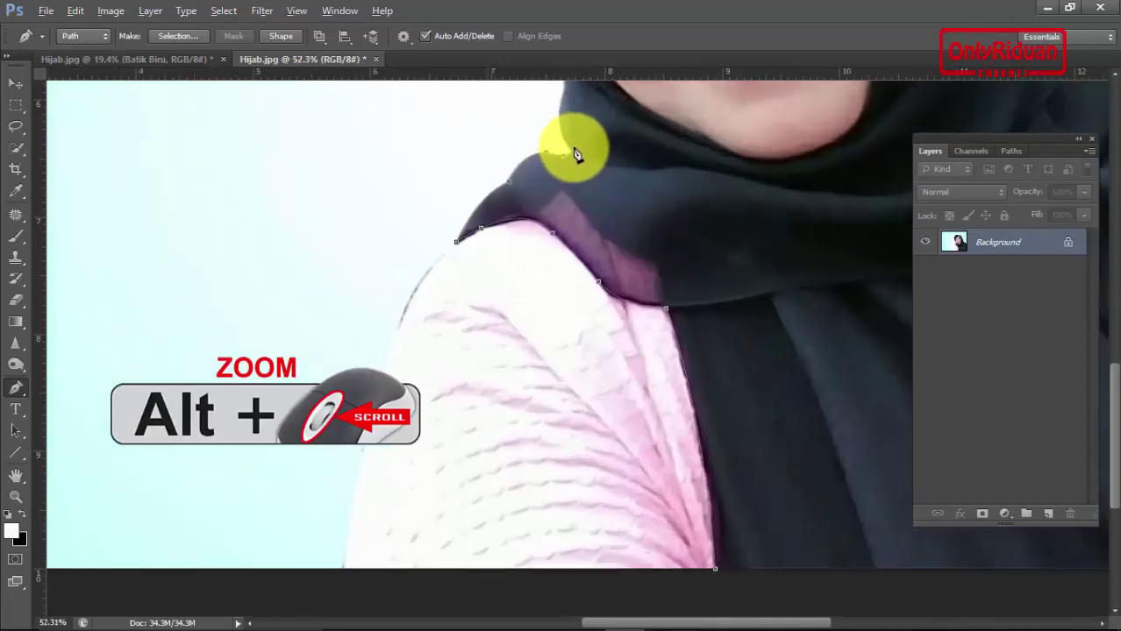
pyautogui.scroll(2, 570, 153)
pyautogui.moveTo(566, 147); pyautogui.dragTo(558, 131)
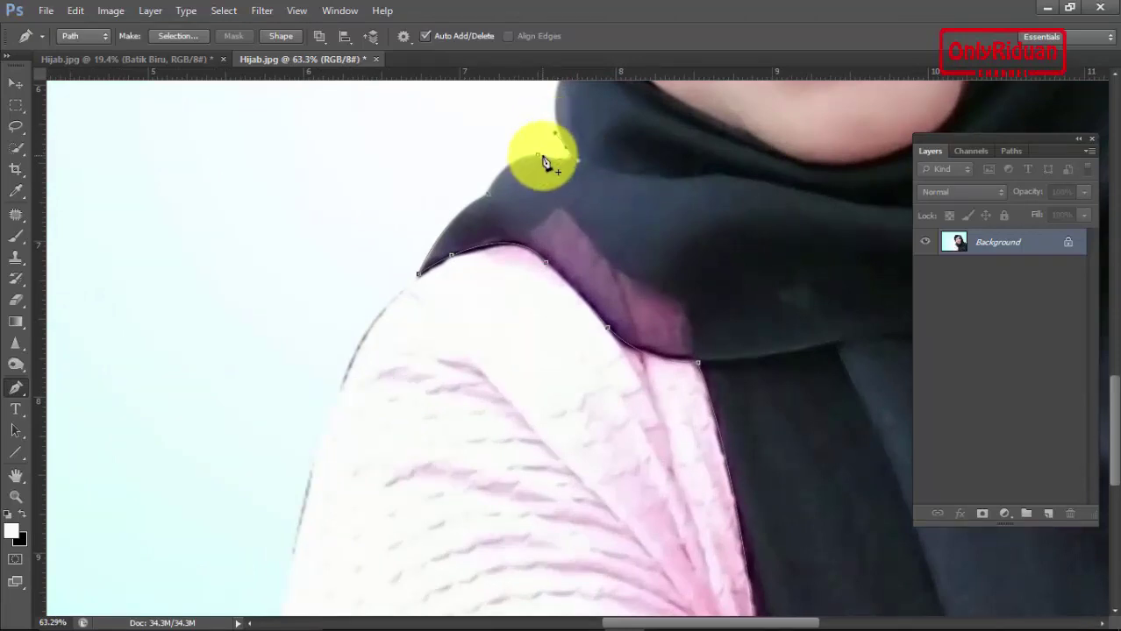
pyautogui.keyDown('alt'); pyautogui.scroll(-1, 559, 157); pyautogui.keyUp('alt')
pyautogui.keyDown('alt'); pyautogui.scroll(-2, 565, 167); pyautogui.keyUp('alt')
pyautogui.keyDown('alt'); pyautogui.scroll(-1, 565, 166); pyautogui.keyUp('alt')
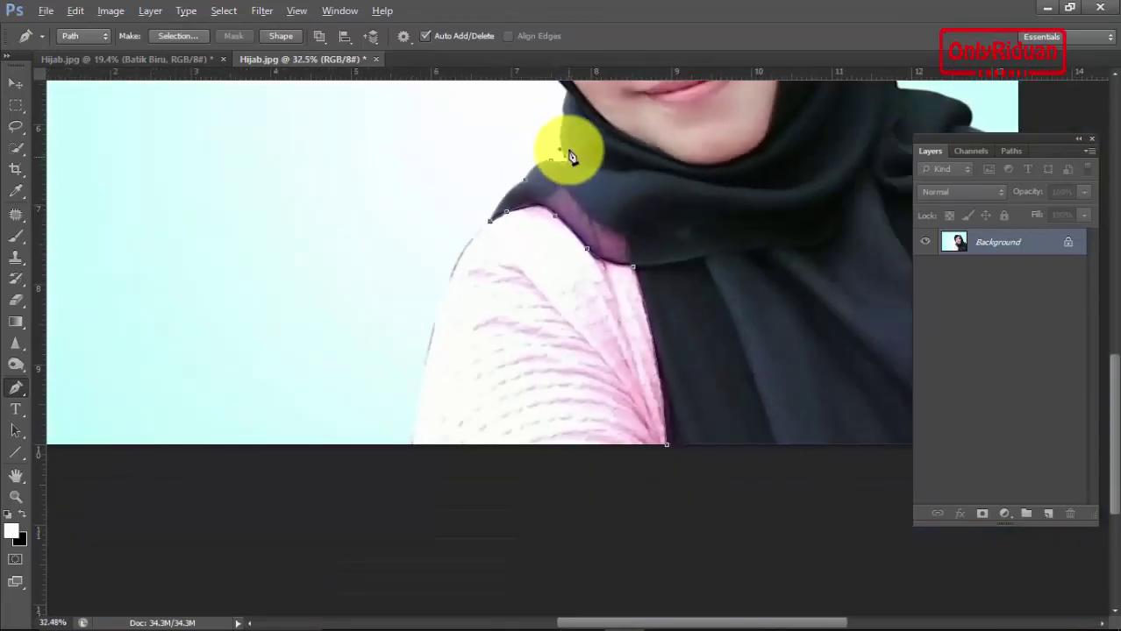
pyautogui.keyDown('alt'); pyautogui.scroll(1, 570, 149); pyautogui.keyUp('alt')
pyautogui.keyDown('alt'); pyautogui.scroll(1, 570, 170); pyautogui.keyUp('alt')
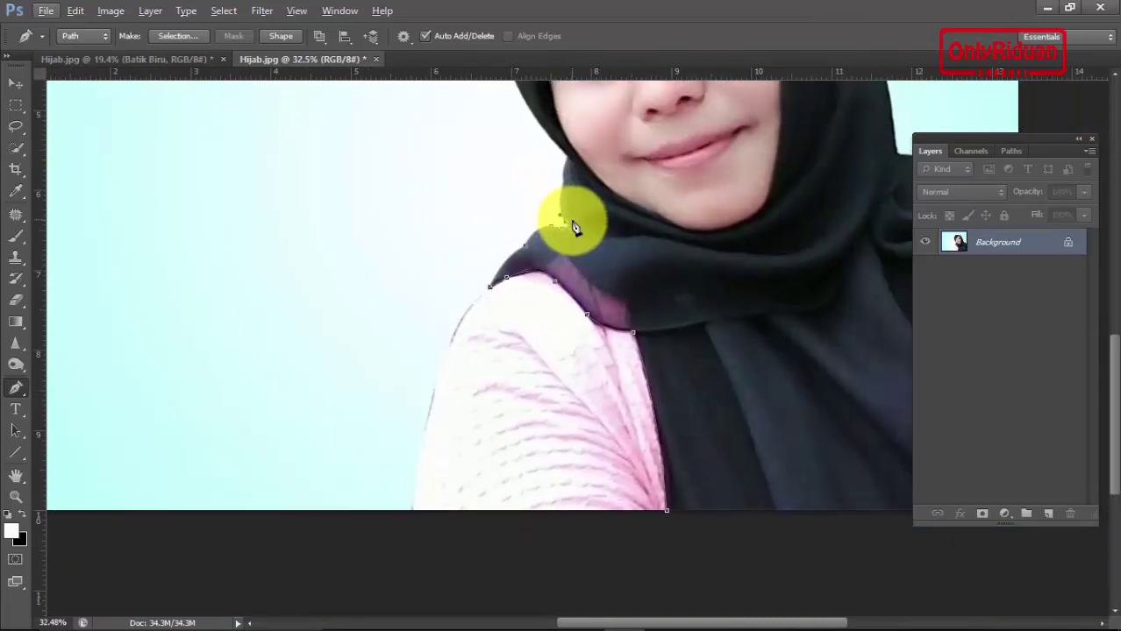
pyautogui.keyDown('alt'); pyautogui.scroll(1, 570, 210); pyautogui.keyUp('alt')
pyautogui.keyDown('alt'); pyautogui.scroll(1, 570, 210); pyautogui.keyUp('alt')
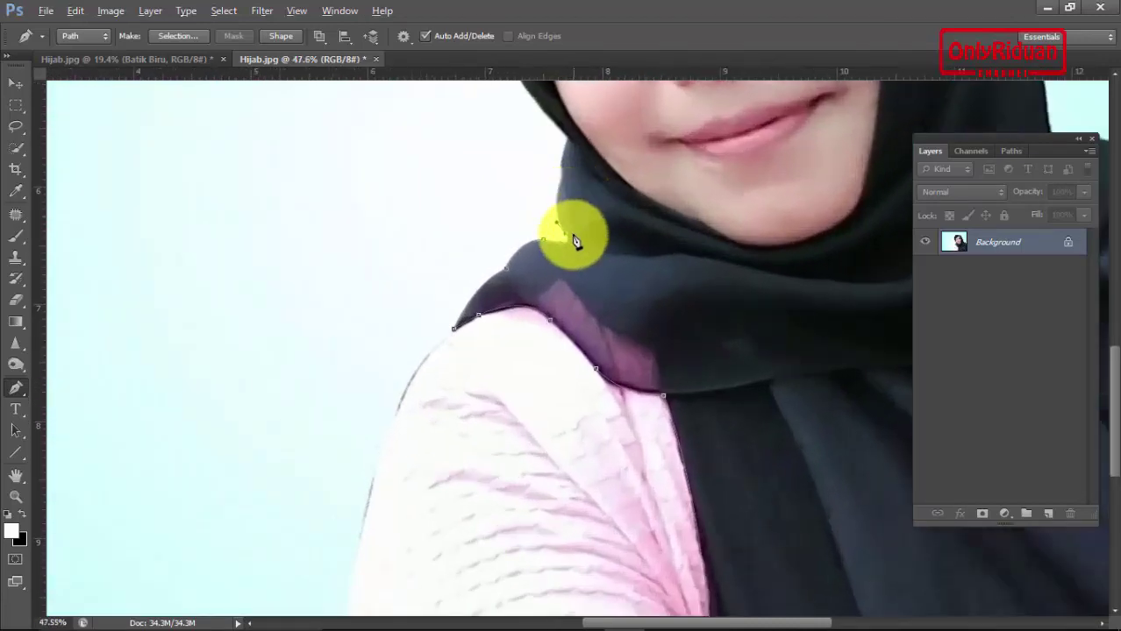
# Step: Add anchors up the hijab's left edge to beside the cheek
pyautogui.click(564, 235)
pyautogui.click(552, 203)
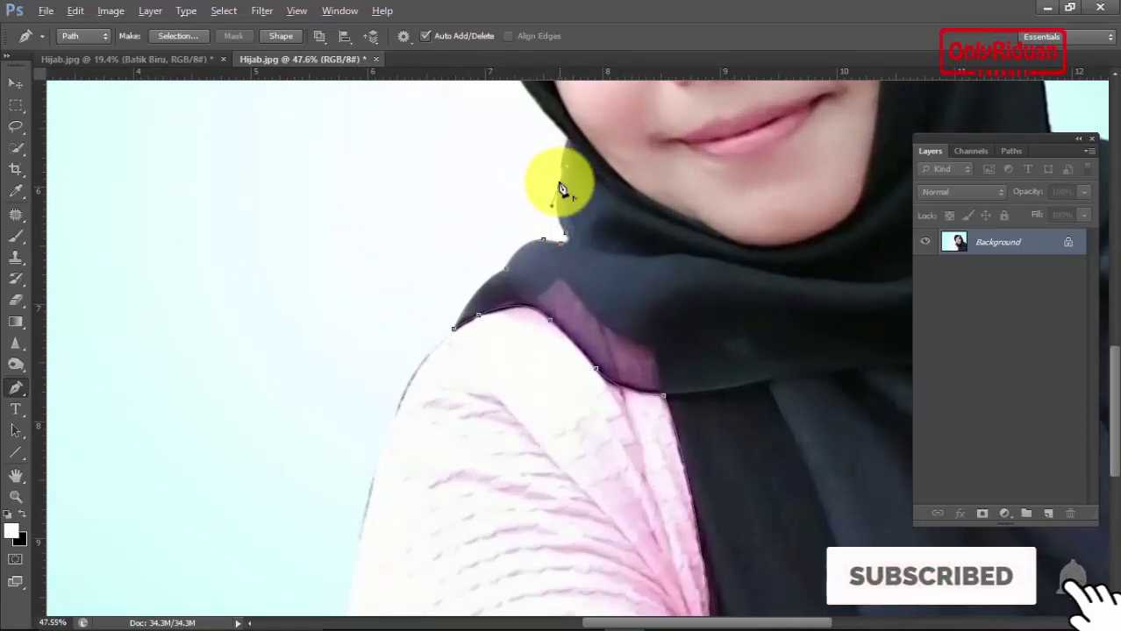
pyautogui.click(565, 174)
pyautogui.click(560, 165)
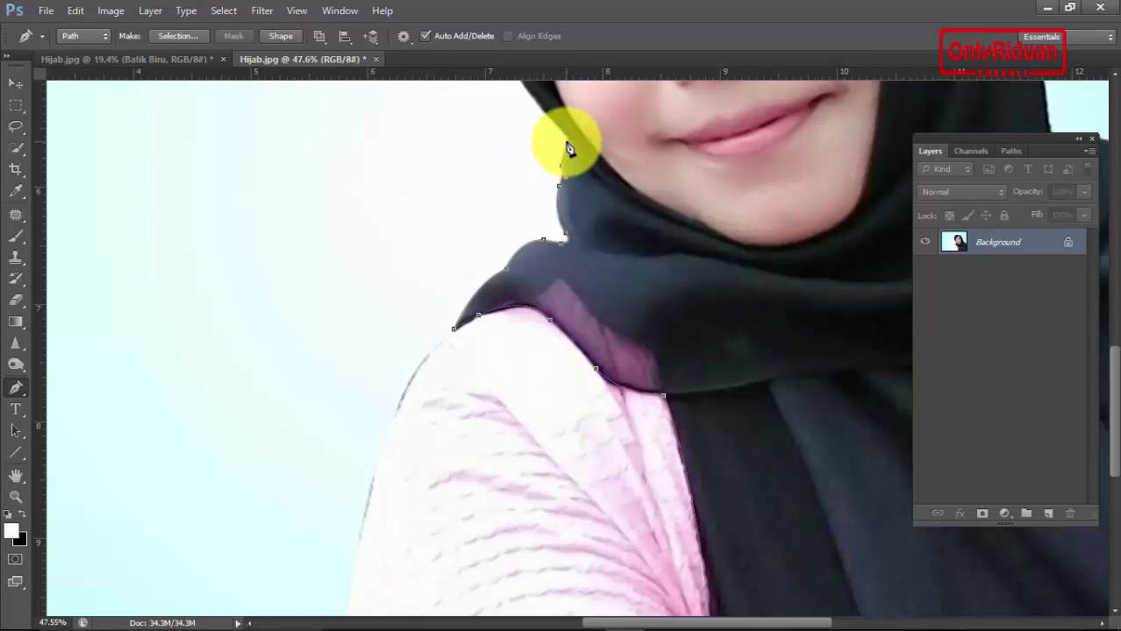
pyautogui.click(567, 138)
pyautogui.scroll(1, 590, 160)
pyautogui.scroll(2, 607, 185)
pyautogui.scroll(-1, 605, 255)
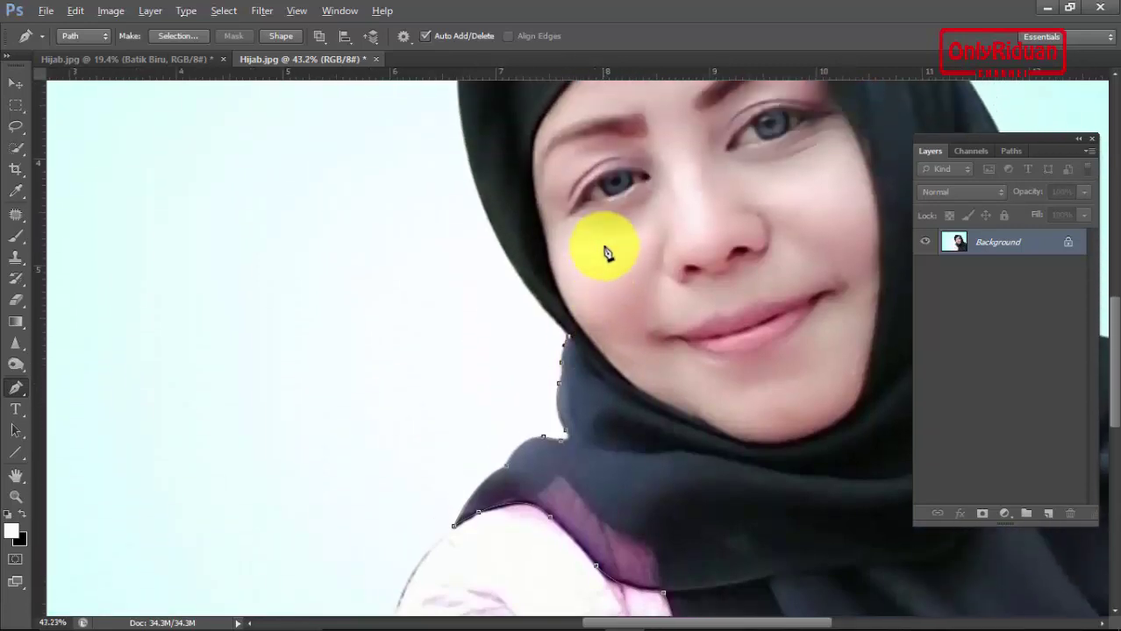
pyautogui.scroll(-2, 607, 251)
pyautogui.scroll(1, 612, 216)
pyautogui.scroll(-1, 611, 215)
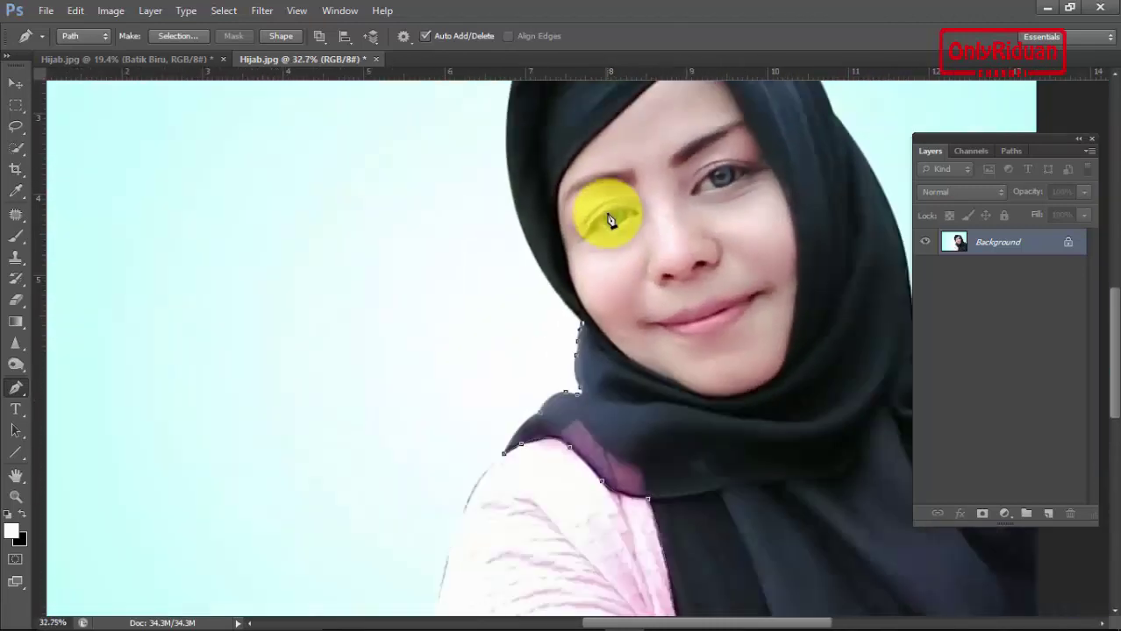
pyautogui.scroll(-1, 612, 216)
pyautogui.scroll(1, 611, 219)
pyautogui.scroll(1, 611, 223)
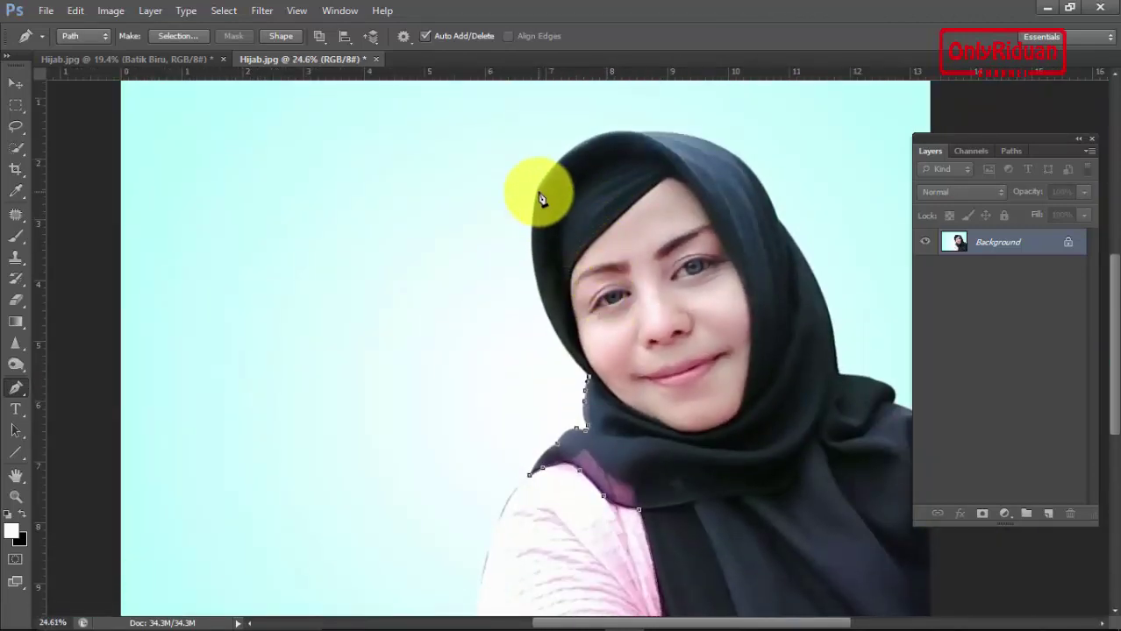
# Step: Add a corner anchor and a curved anchor over the top of the hijab
pyautogui.moveTo(539, 194)
pyautogui.mouseDown()
pyautogui.moveTo(569, 82)
pyautogui.moveTo(567, 112)
pyautogui.mouseUp()
pyautogui.press('alt')
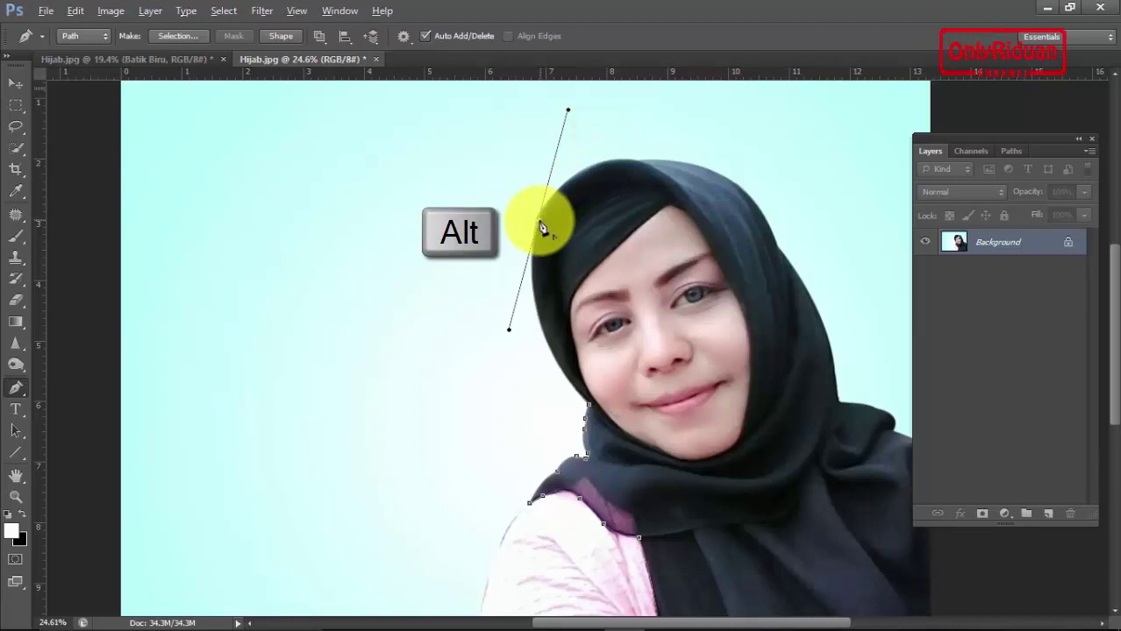
pyautogui.keyDown('alt'); pyautogui.click(541, 226); pyautogui.keyUp('alt')
pyautogui.moveTo(637, 159); pyautogui.dragTo(709, 175)
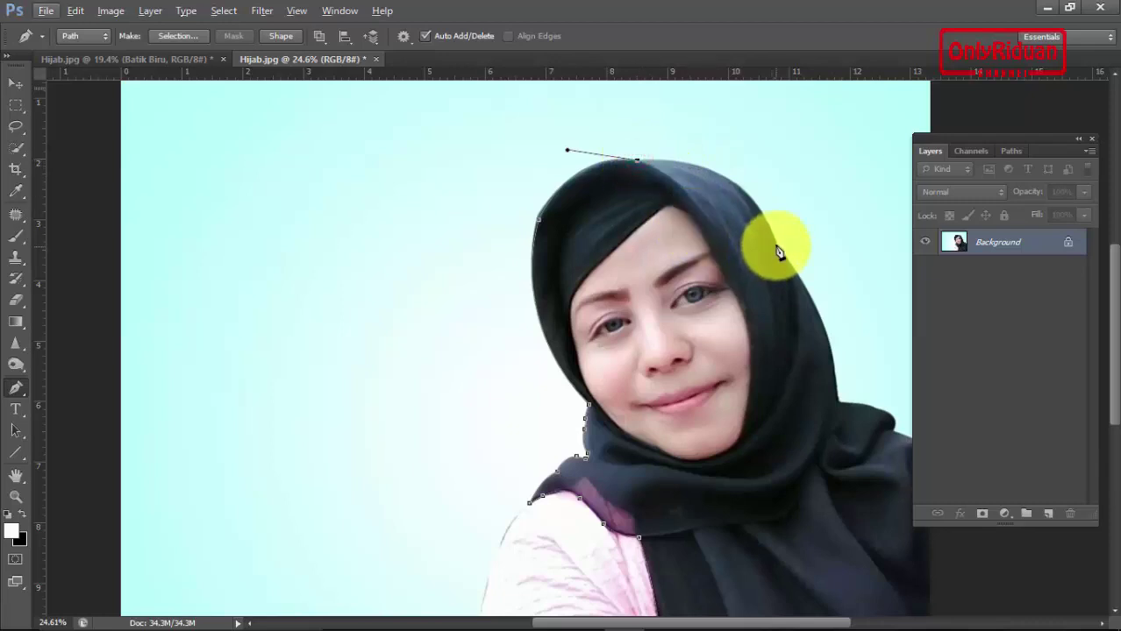
# Step: Add corner anchors down the hijab's right edge to where it flares at the shoulder
pyautogui.moveTo(775, 245); pyautogui.dragTo(805, 345)
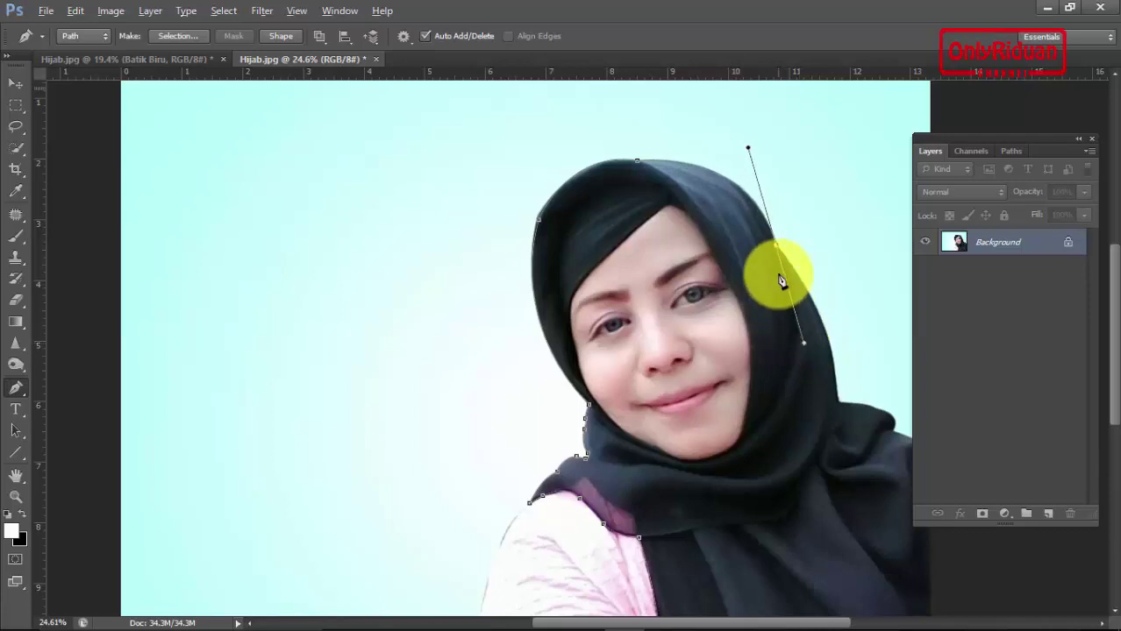
pyautogui.keyDown('alt'); pyautogui.click(776, 246); pyautogui.keyUp('alt')
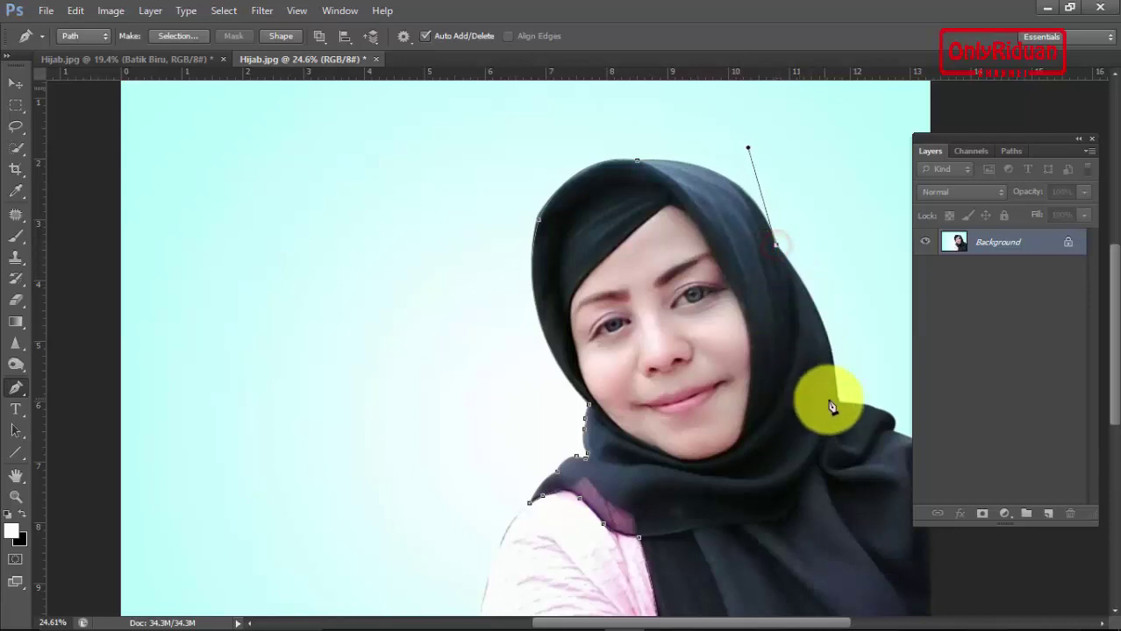
pyautogui.moveTo(839, 404); pyautogui.dragTo(839, 498)
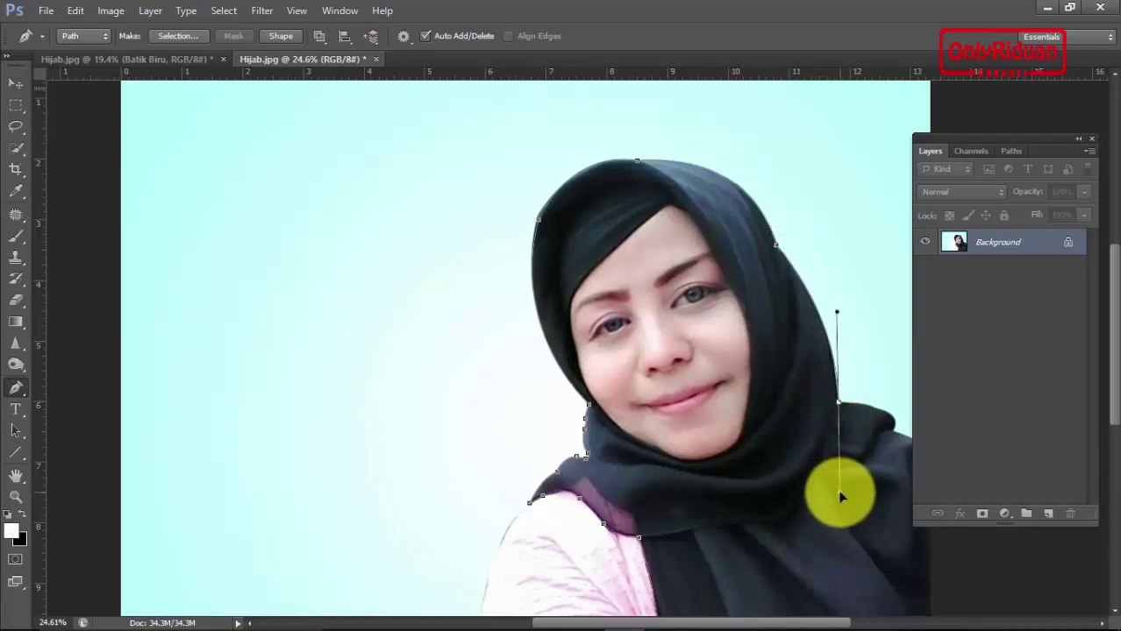
pyautogui.keyDown('alt'); pyautogui.click(839, 406); pyautogui.keyUp('alt')
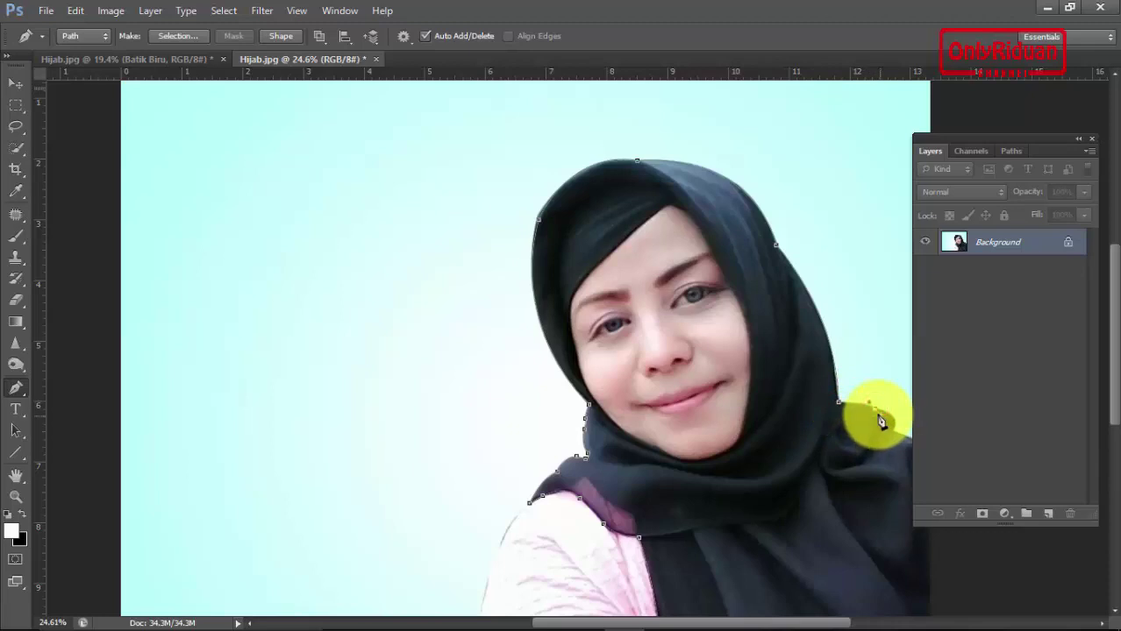
pyautogui.click(869, 403)
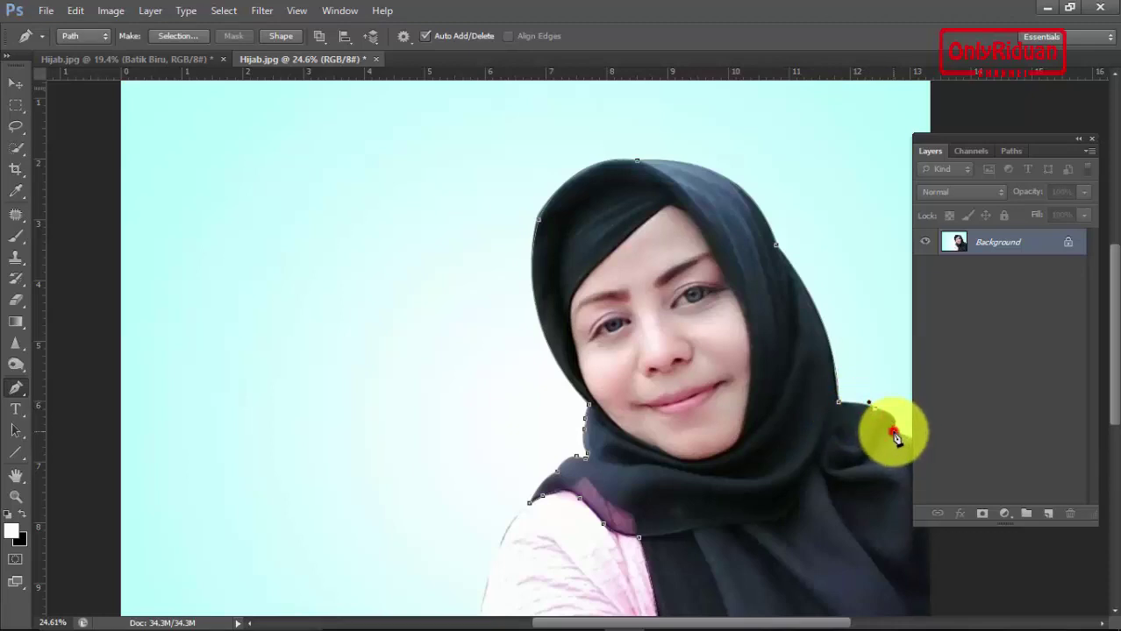
pyautogui.moveTo(893, 433); pyautogui.dragTo(892, 435)
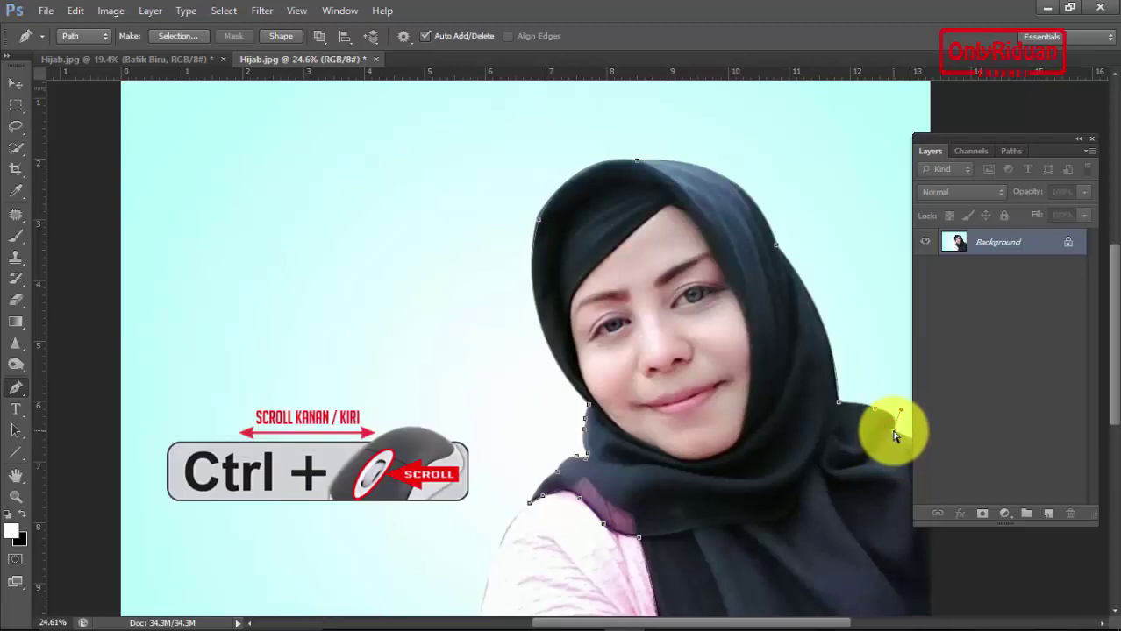
# Step: Add a corner anchor at the image's right edge
pyautogui.hscroll(-2, 894, 436)
pyautogui.hscroll(2, 894, 434)
pyautogui.hscroll(4, 895, 433)
pyautogui.hscroll(1, 896, 430)
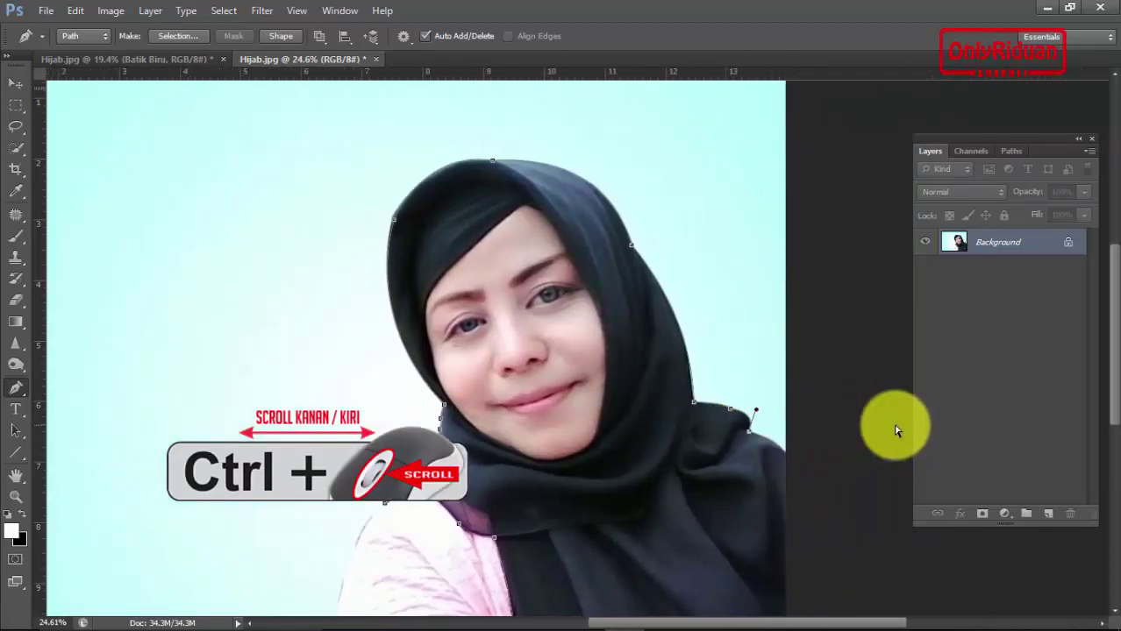
pyautogui.hscroll(4, 894, 431)
pyautogui.hscroll(1, 895, 431)
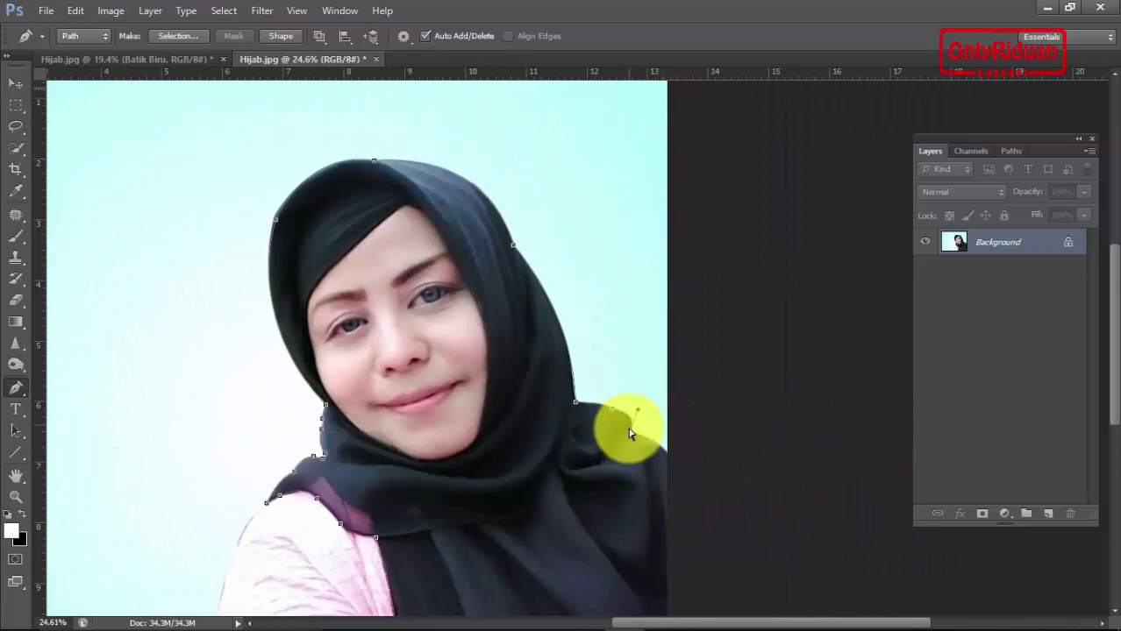
pyautogui.press('alt')
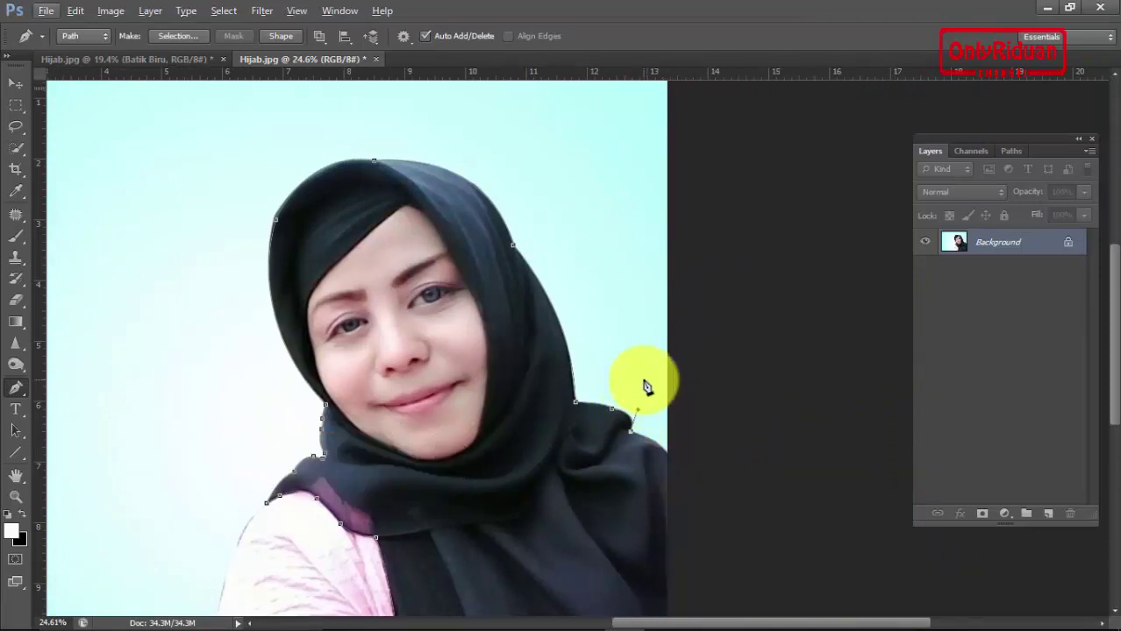
pyautogui.scroll(-2, 645, 373)
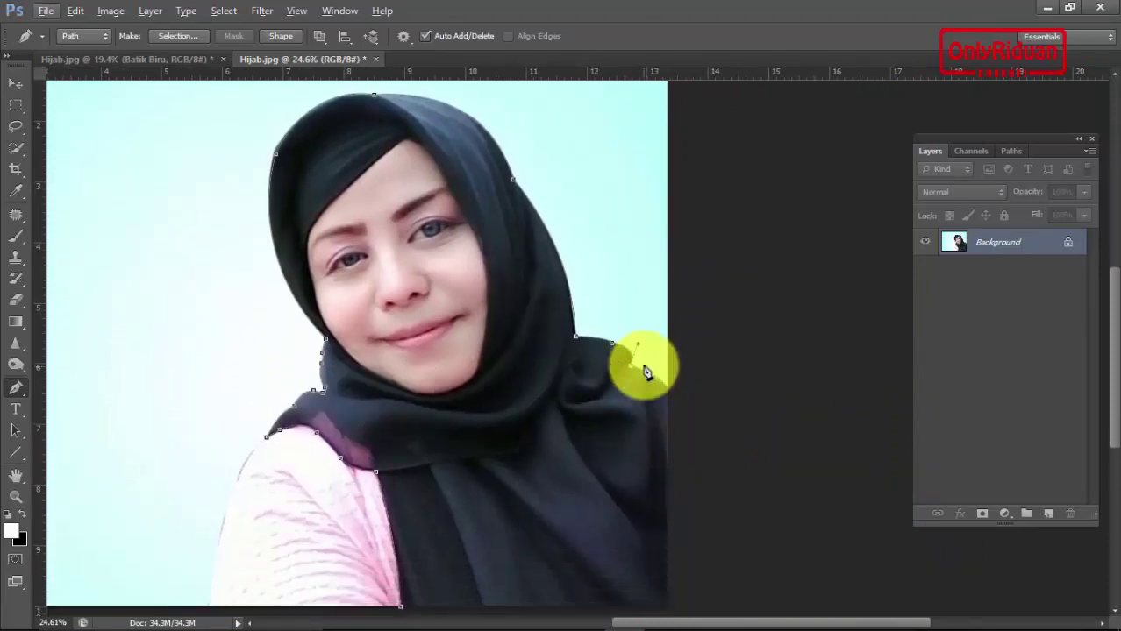
pyautogui.scroll(-2, 645, 372)
pyautogui.scroll(-1, 644, 370)
pyautogui.scroll(-1, 645, 368)
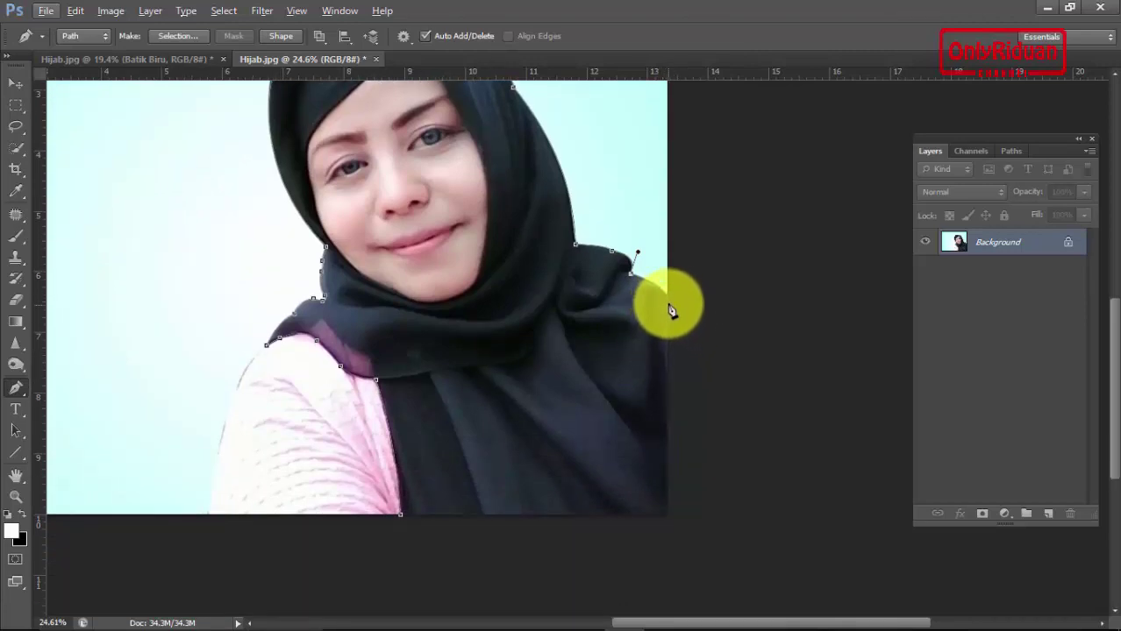
pyautogui.moveTo(668, 299); pyautogui.dragTo(680, 317)
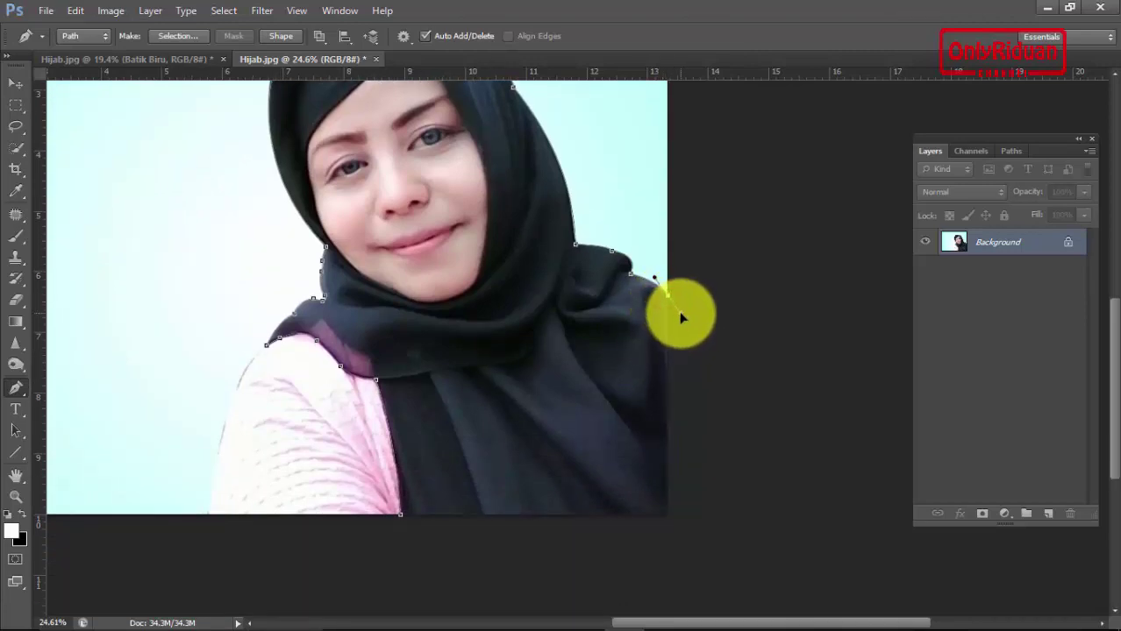
pyautogui.click(668, 299)
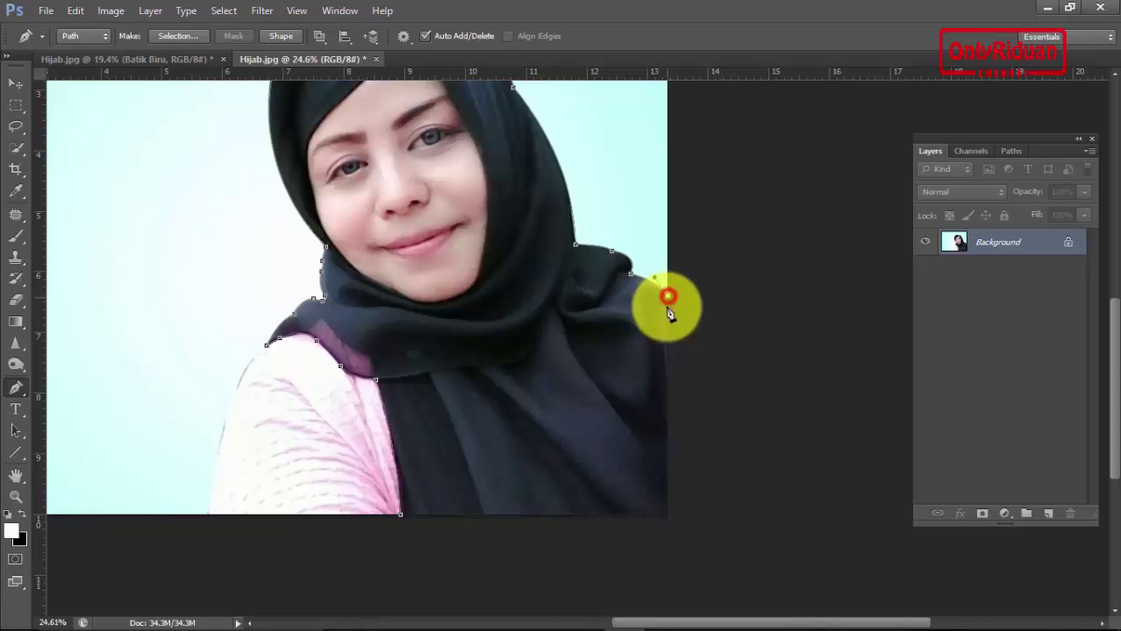
# Step: Close the path via the bottom-right corner and bottom edge, then fit the image to view
pyautogui.click(666, 516)
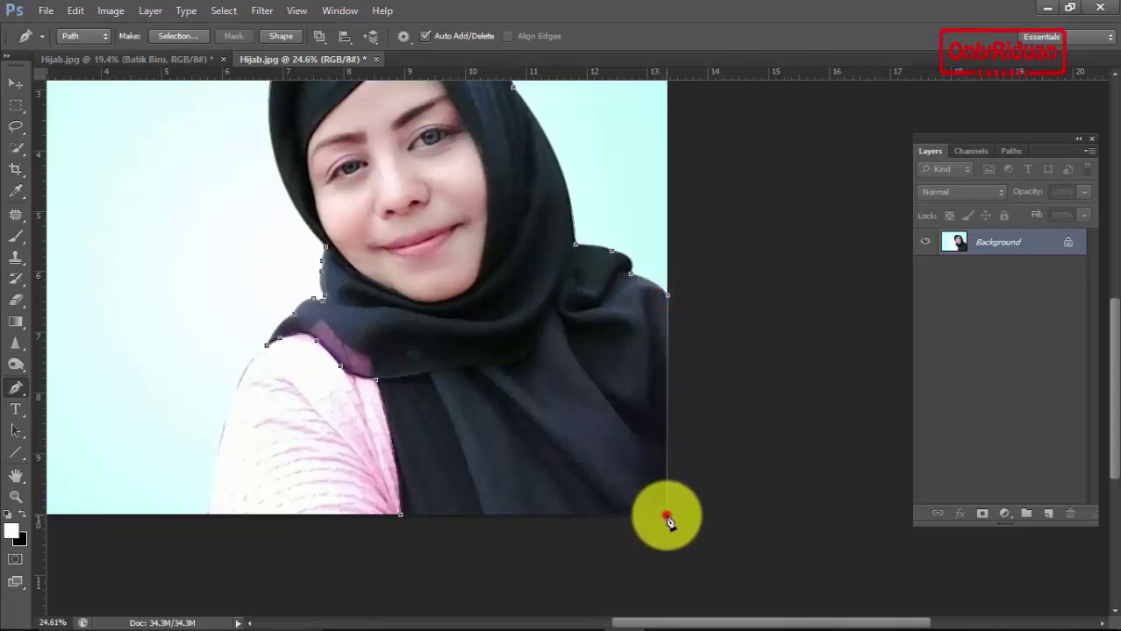
pyautogui.click(403, 518)
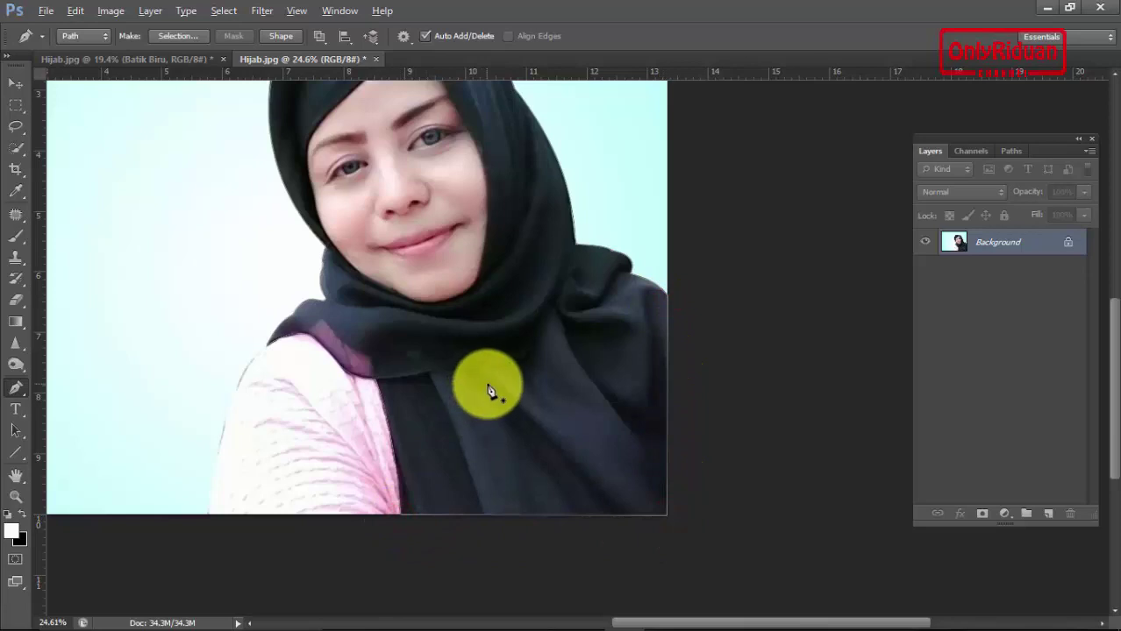
pyautogui.hotkey('ctrl', '0')
pyautogui.scroll(1, 494, 388)
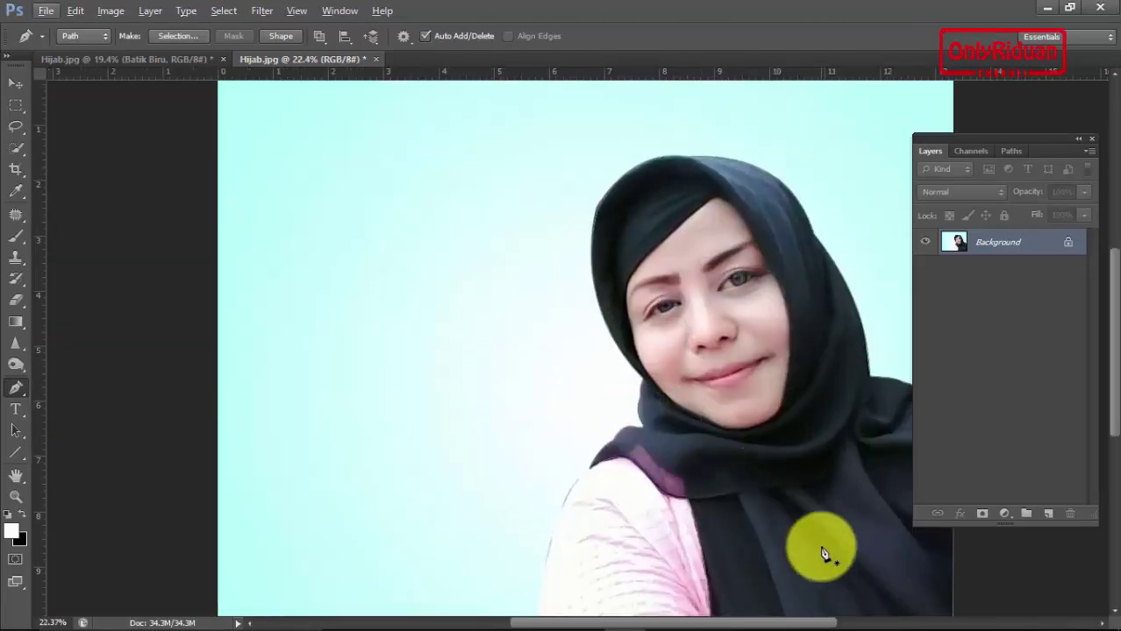
pyautogui.hscroll(-1, 796, 531)
pyautogui.hscroll(2, 788, 518)
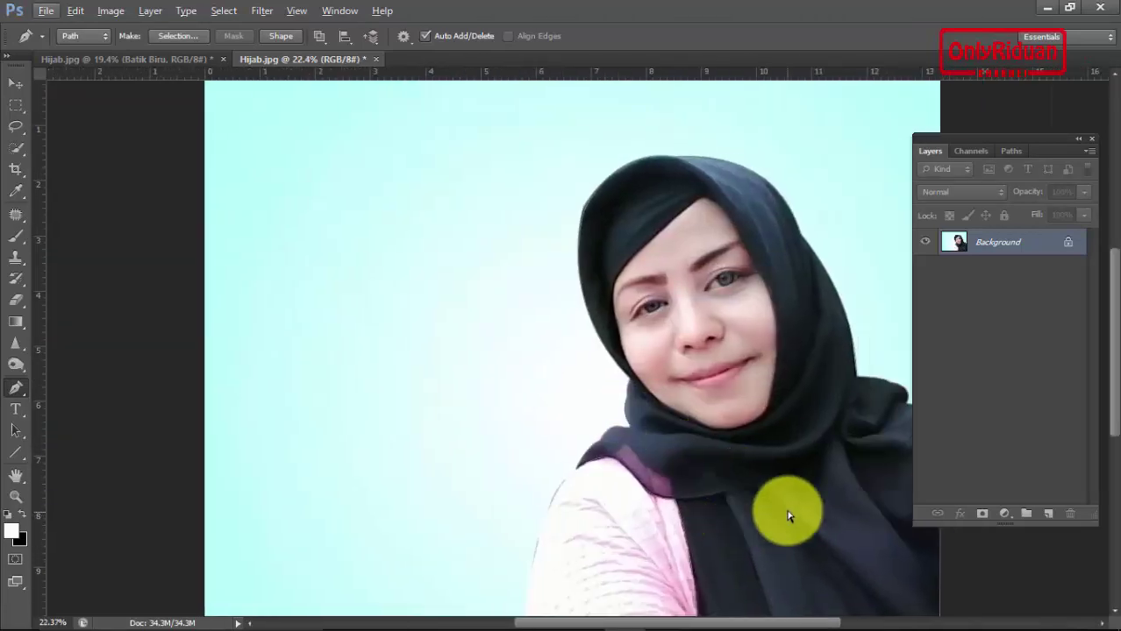
pyautogui.hscroll(2, 789, 518)
pyautogui.hscroll(1, 789, 517)
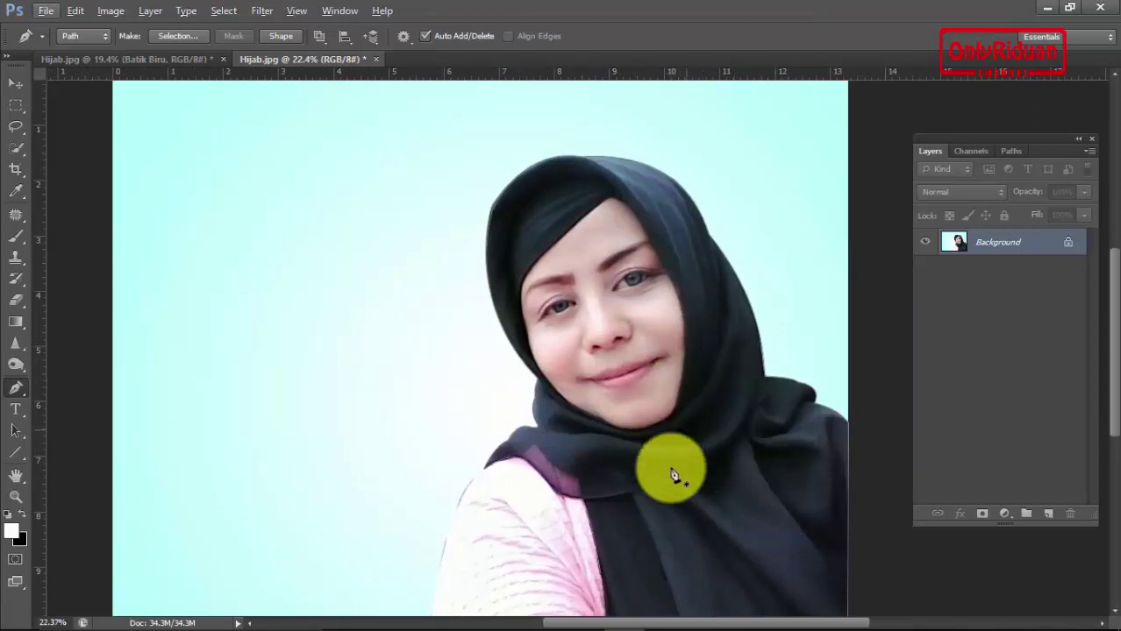
# Step: Make a selection from the path with Feather Radius 1, then copy it to a new layer
pyautogui.rightClick(701, 400)
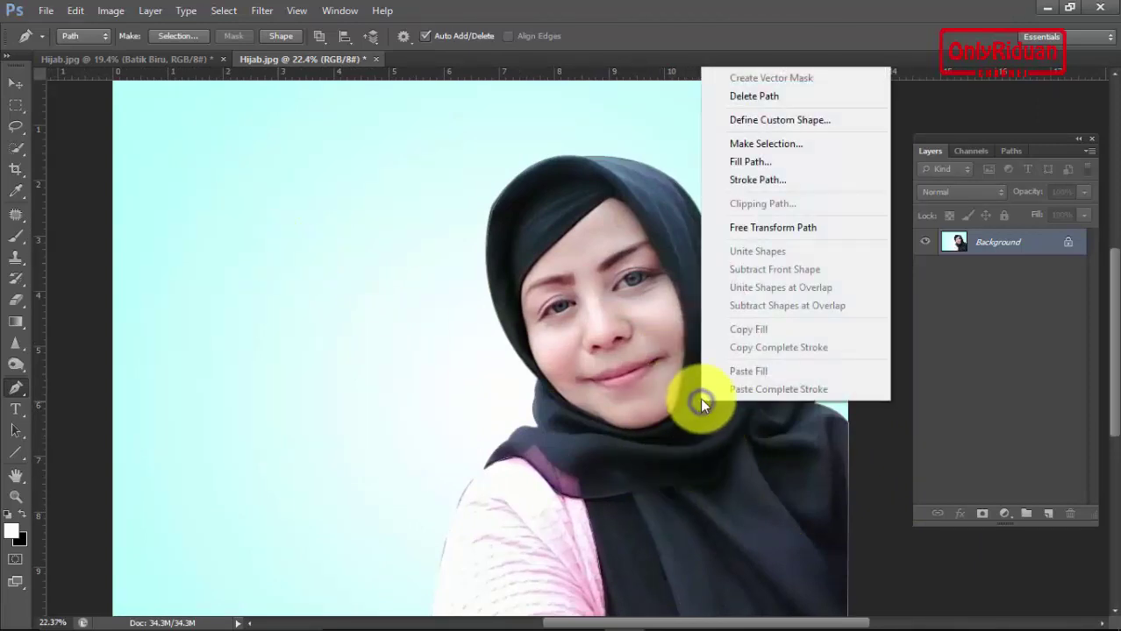
pyautogui.click(776, 144)
pyautogui.moveTo(581, 235); pyautogui.dragTo(472, 221)
pyautogui.click(439, 263)
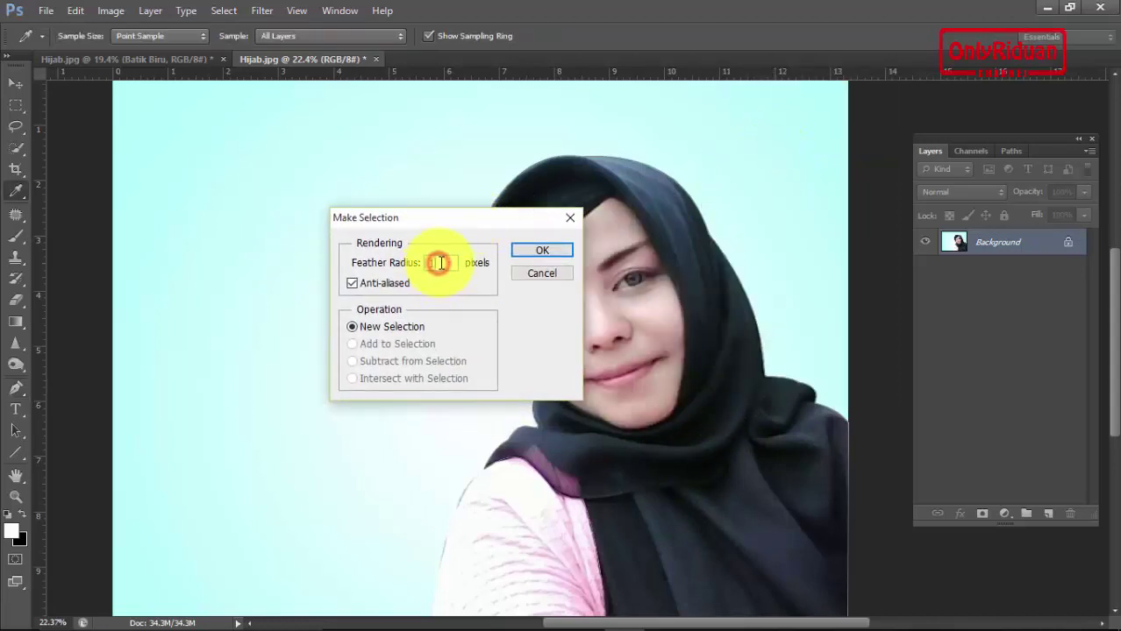
pyautogui.write('1')
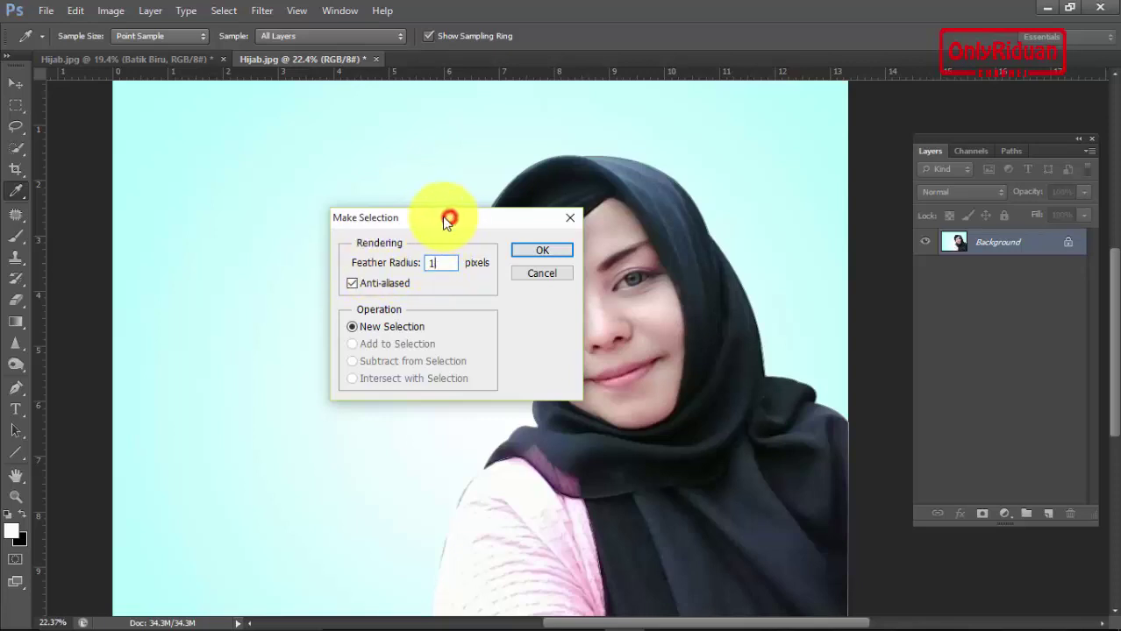
pyautogui.moveTo(445, 220)
pyautogui.mouseDown()
pyautogui.moveTo(362, 219)
pyautogui.moveTo(380, 215)
pyautogui.mouseUp()
pyautogui.click(421, 249)
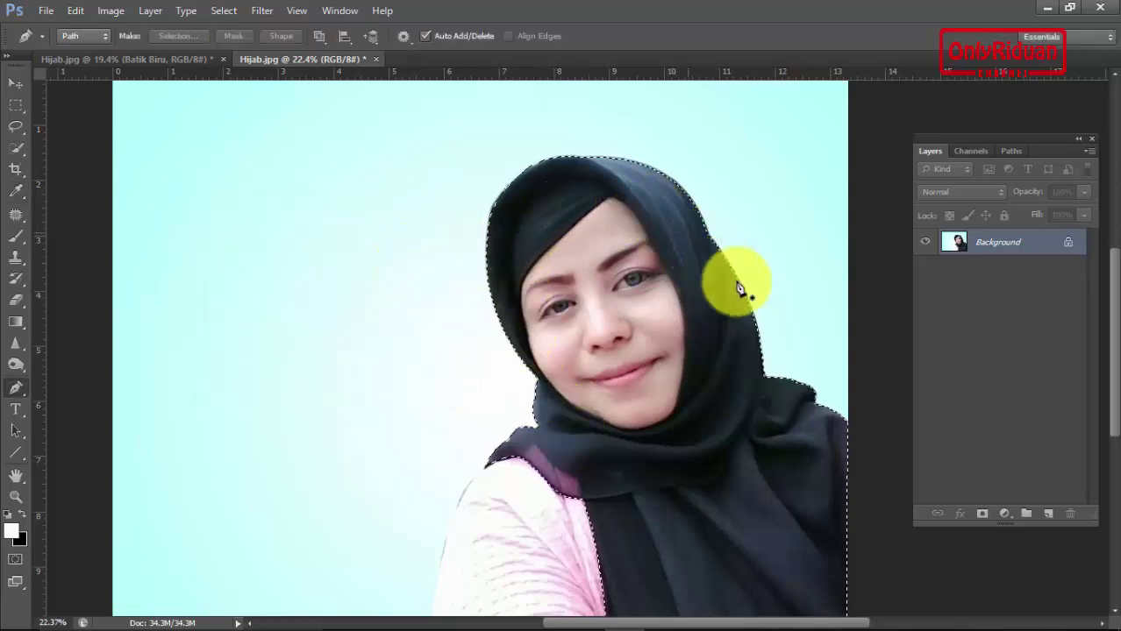
pyautogui.hotkey('ctrl', 'j')
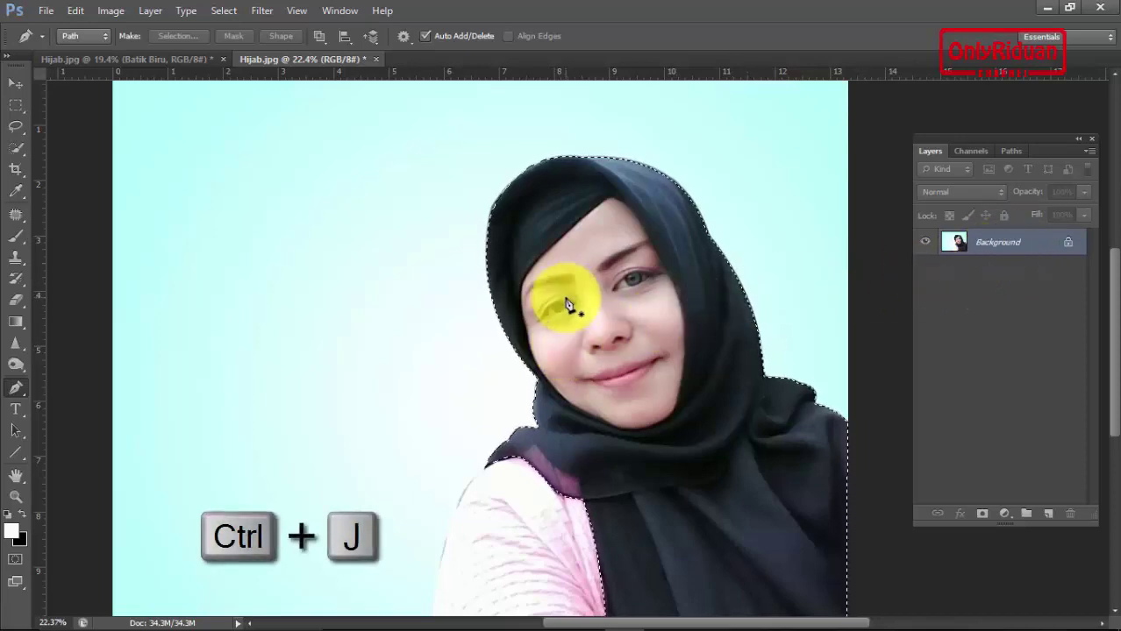
# Step: Hide the Background layer behind Layer 1, zoom in, and start a new path at the hair edge
pyautogui.hotkey('ctrl', 'j')
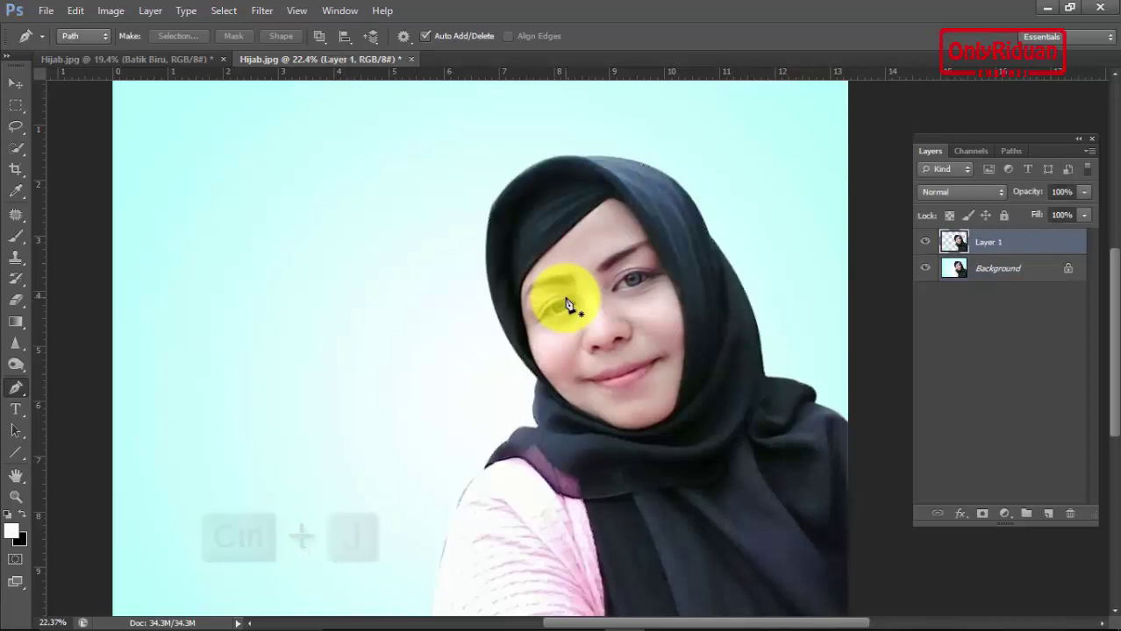
pyautogui.click(924, 268)
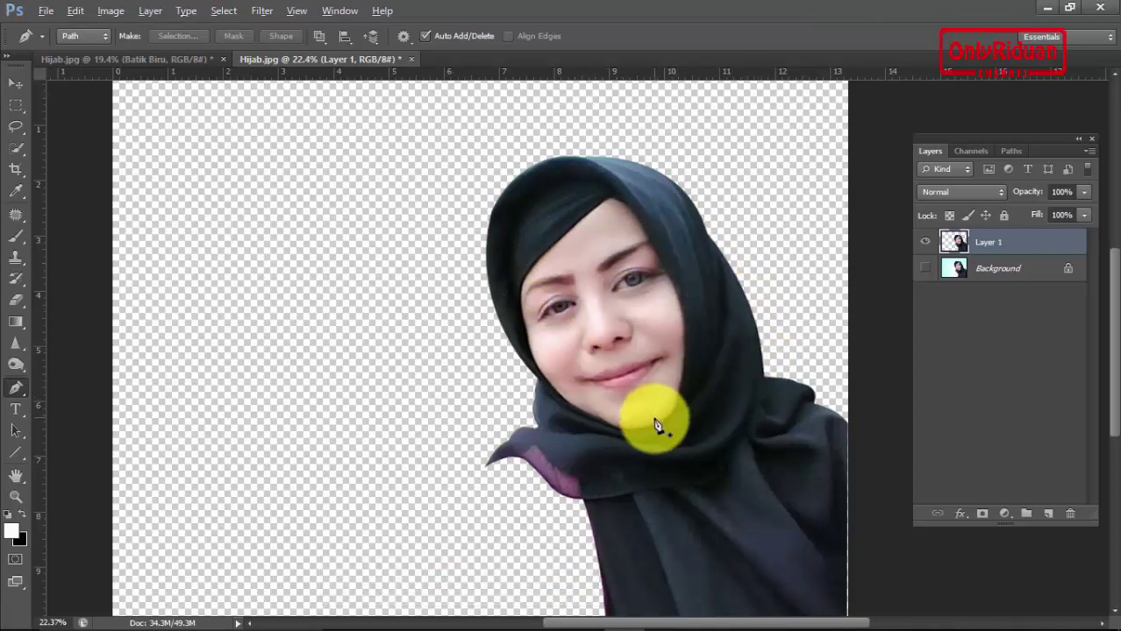
pyautogui.scroll(2, 661, 425)
pyautogui.scroll(1, 660, 425)
pyautogui.scroll(1, 660, 425)
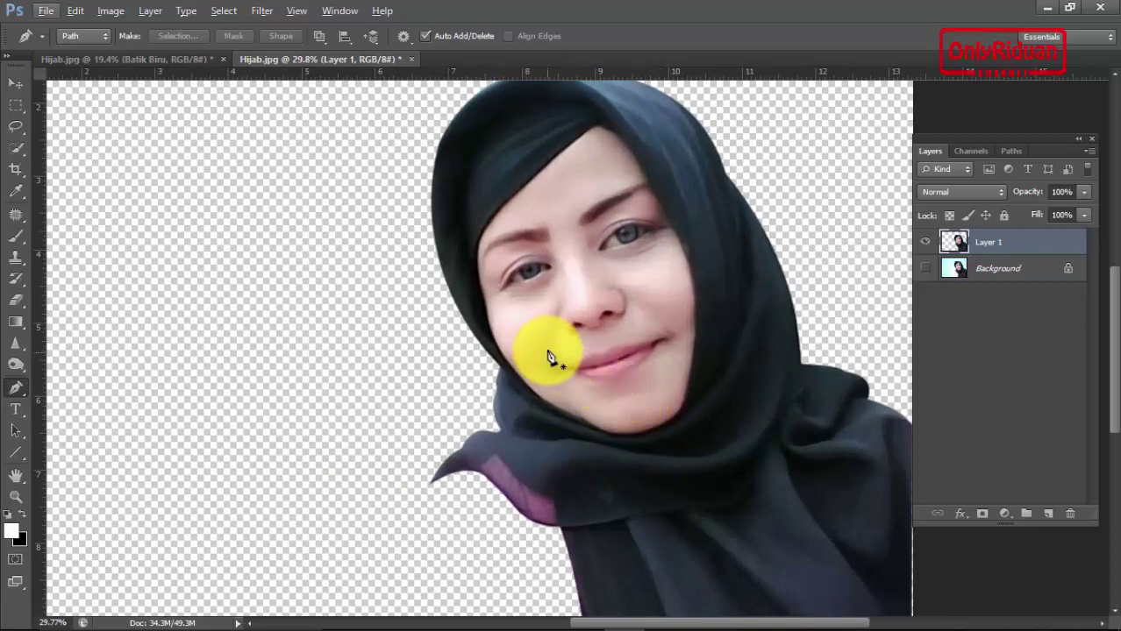
pyautogui.scroll(1, 548, 355)
pyautogui.scroll(1, 548, 355)
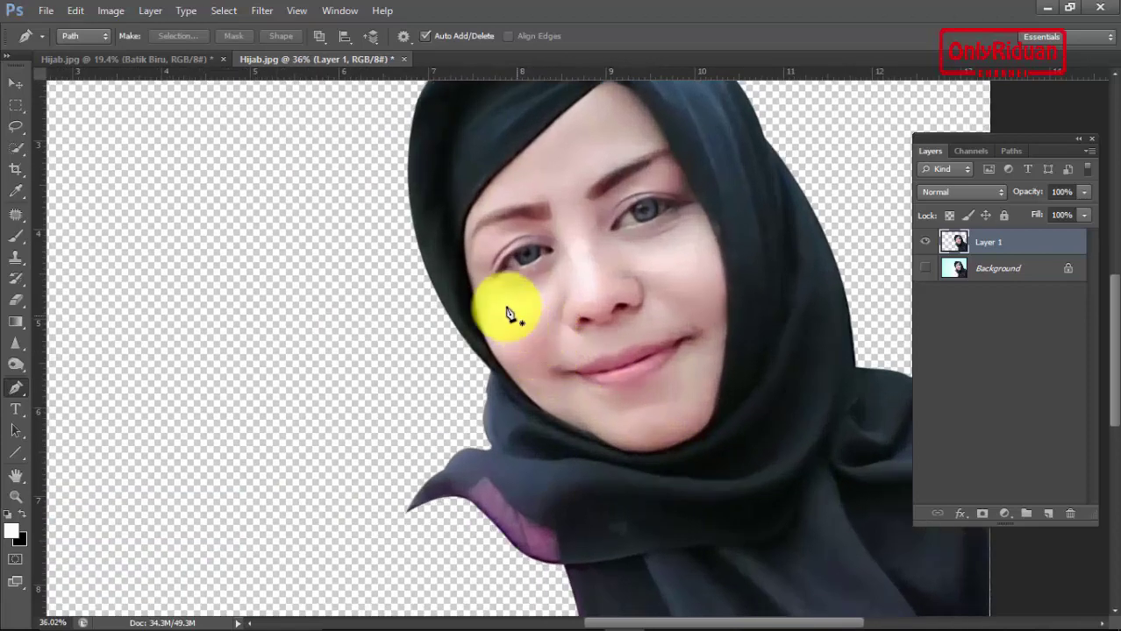
pyautogui.click(463, 245)
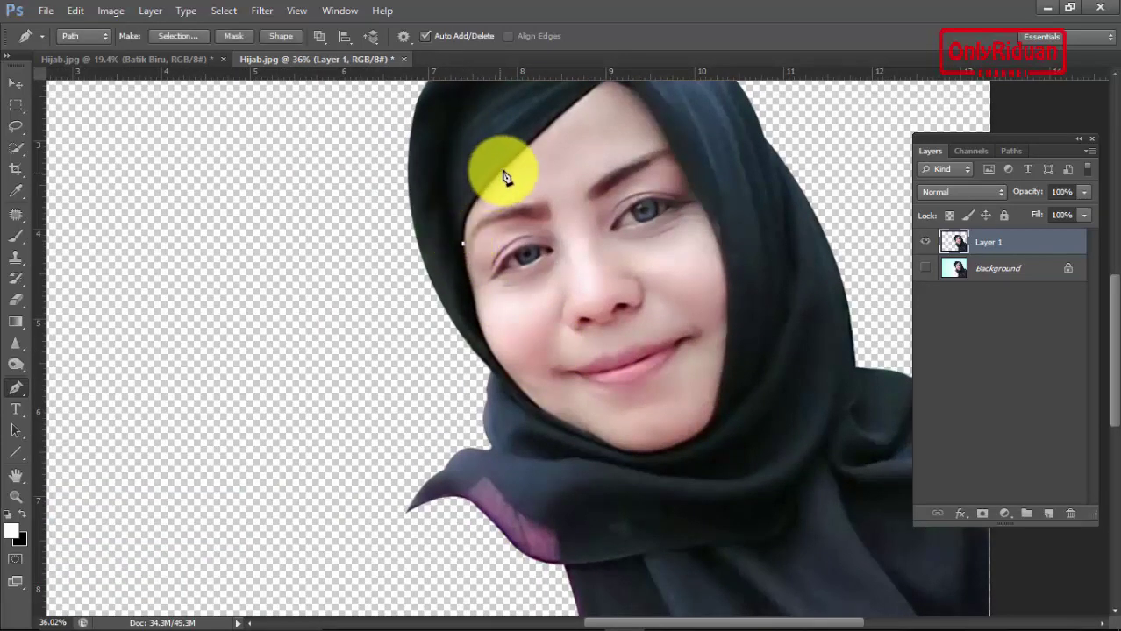
# Step: Trace anchors along the hairline and hijab's inner edge down the right side of the face
pyautogui.moveTo(516, 159); pyautogui.dragTo(579, 103)
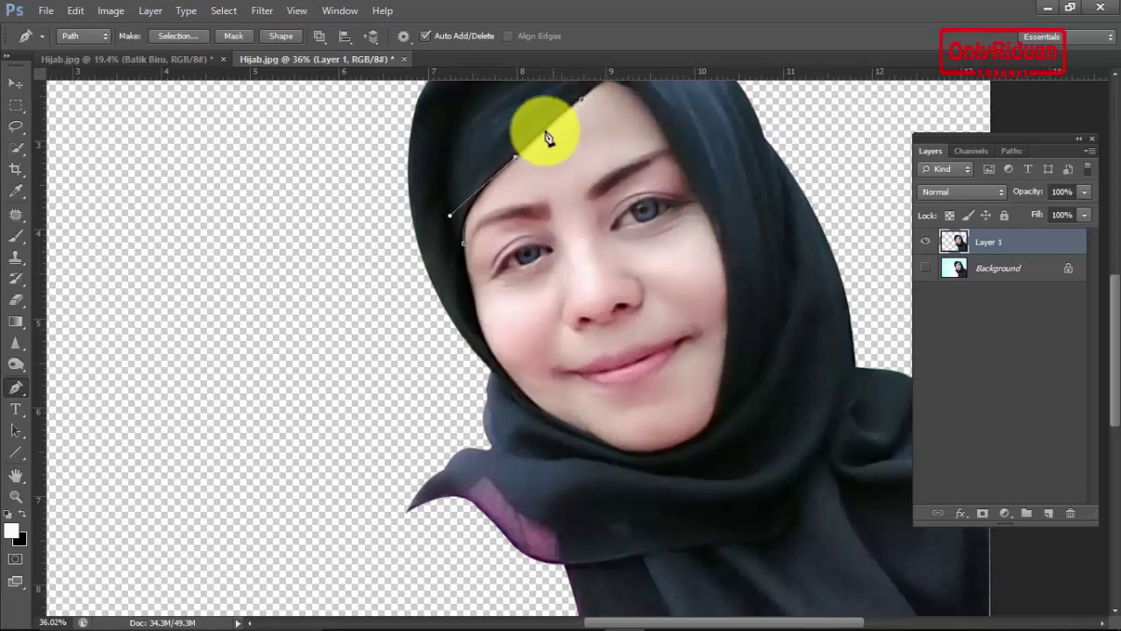
pyautogui.scroll(2, 822, 224)
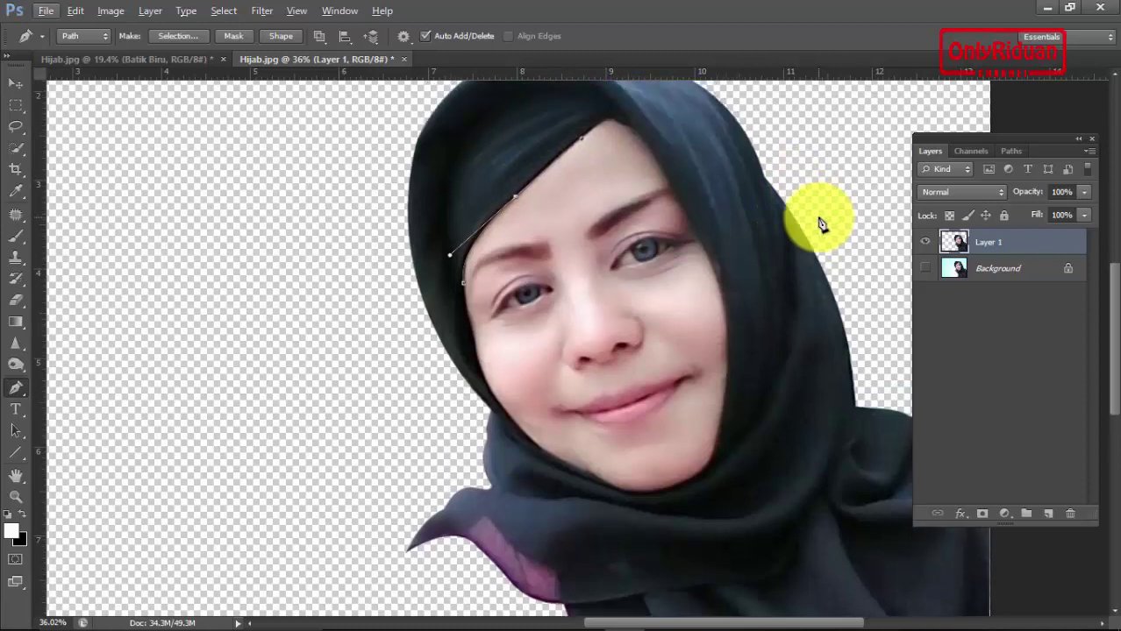
pyautogui.scroll(2, 821, 223)
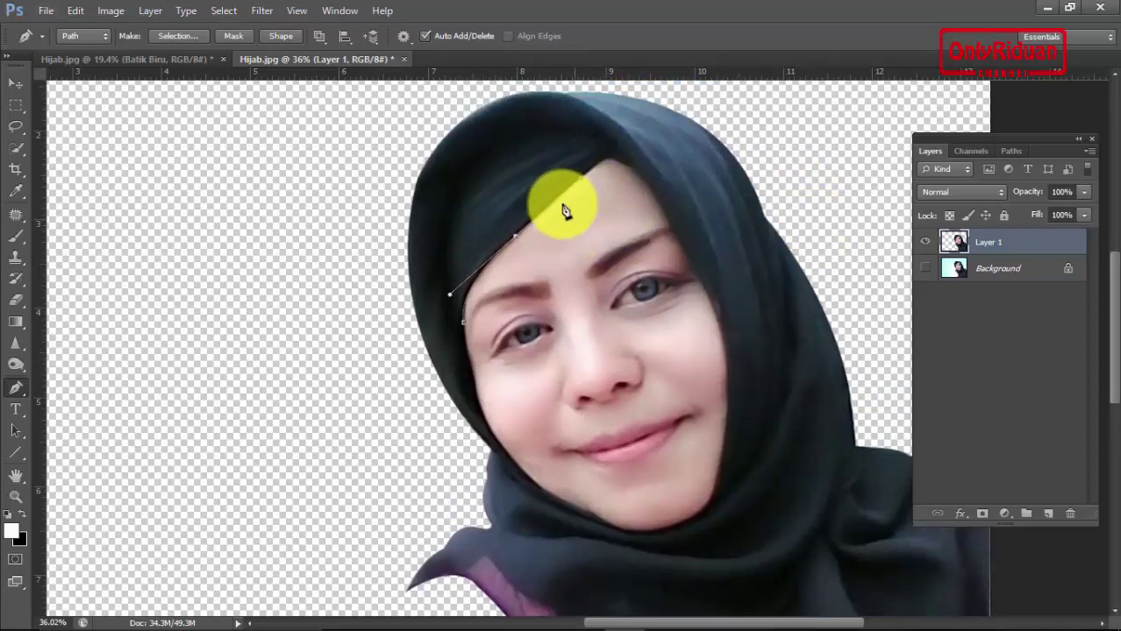
pyautogui.moveTo(595, 172); pyautogui.dragTo(612, 158)
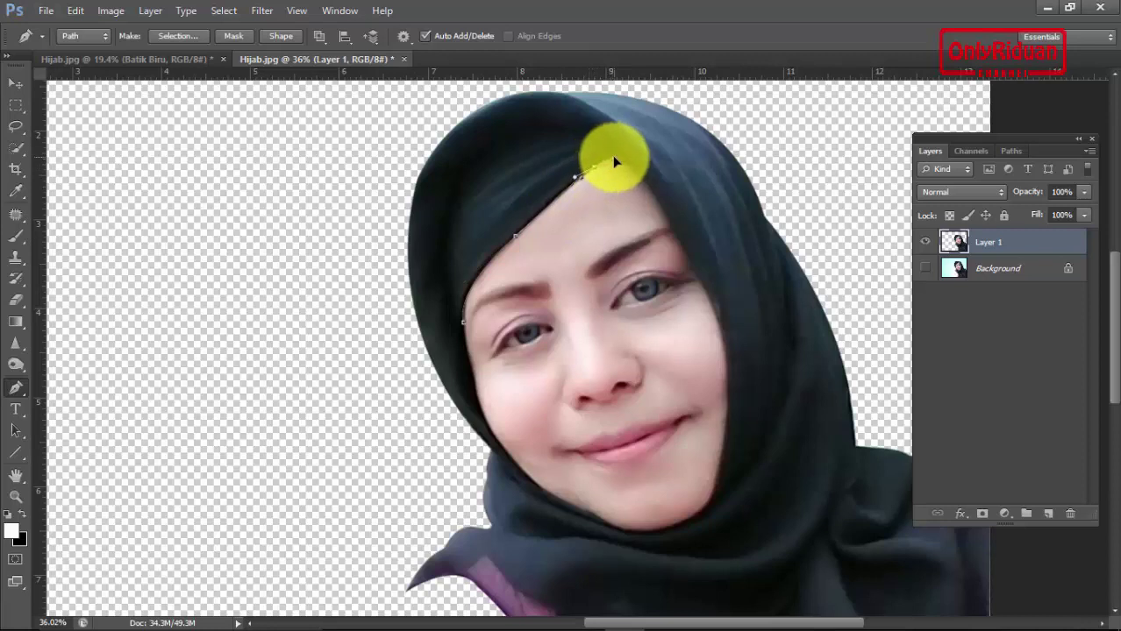
pyautogui.keyDown('alt'); pyautogui.click(593, 167); pyautogui.keyUp('alt')
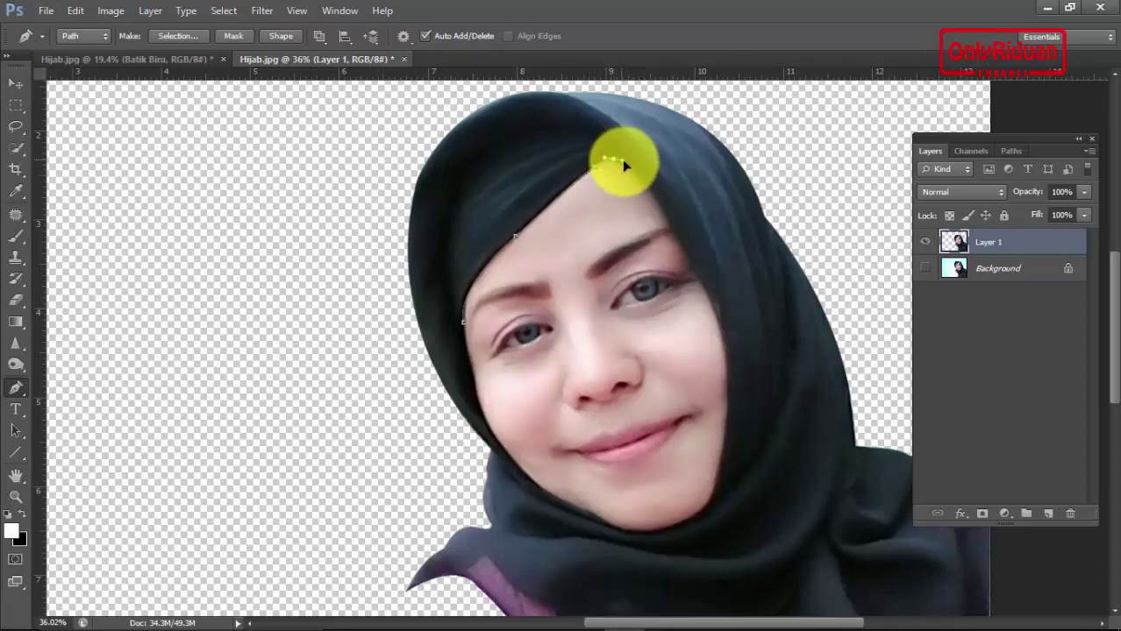
pyautogui.click(614, 161)
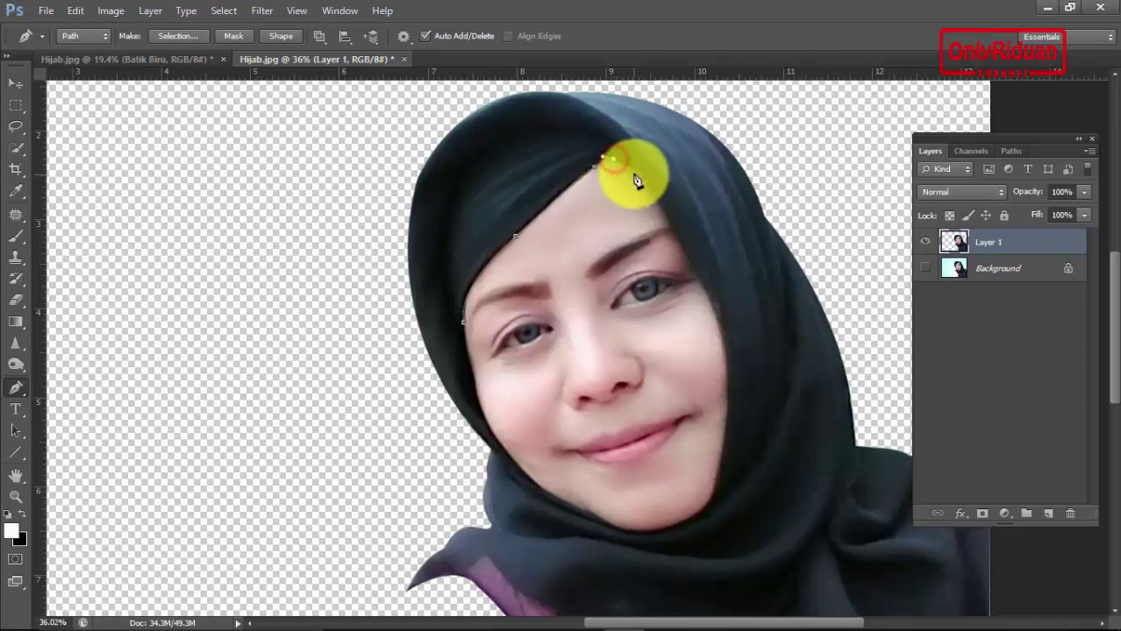
pyautogui.click(643, 177)
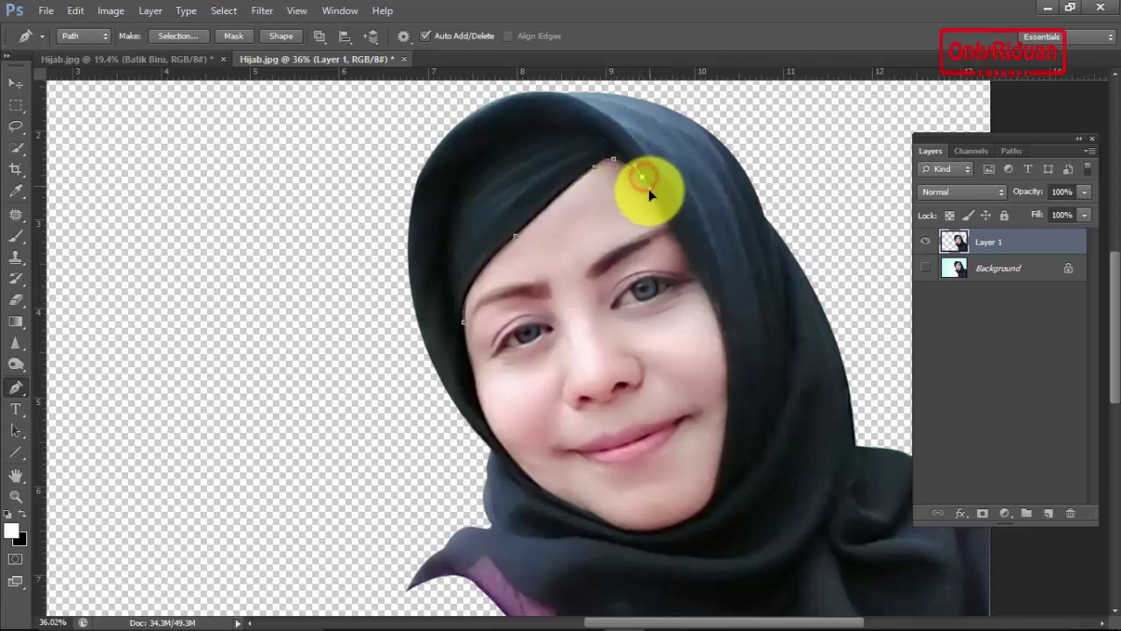
pyautogui.click(653, 192)
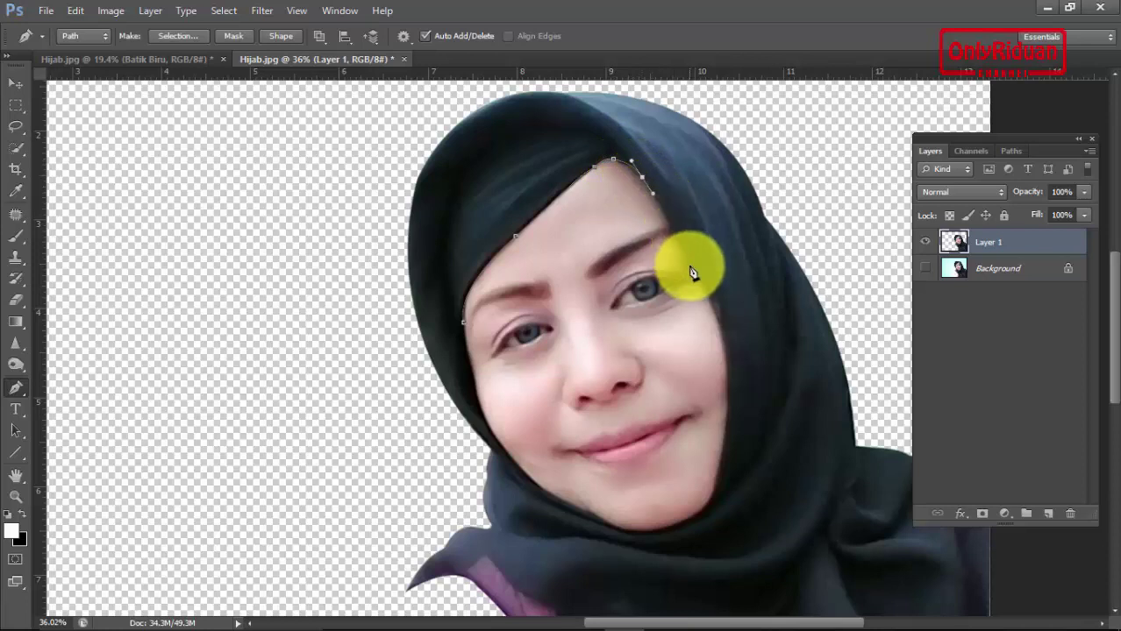
pyautogui.click(670, 222)
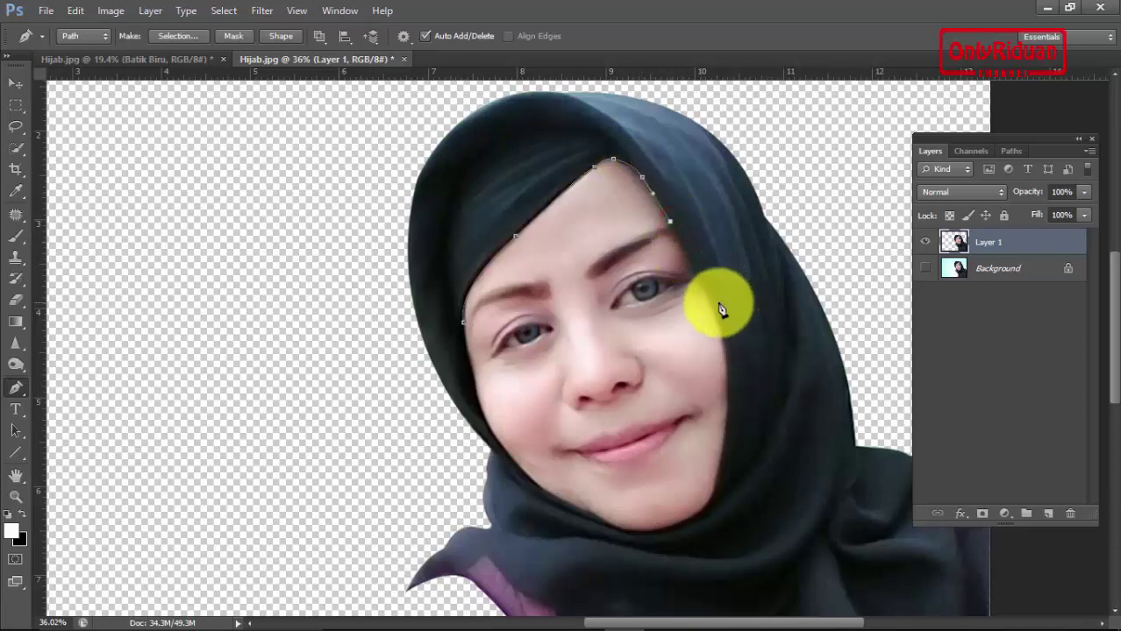
# Step: Continue the outline past the right eye and down the cheek to below the chin, fixing a misplaced point
pyautogui.moveTo(706, 298); pyautogui.dragTo(711, 301)
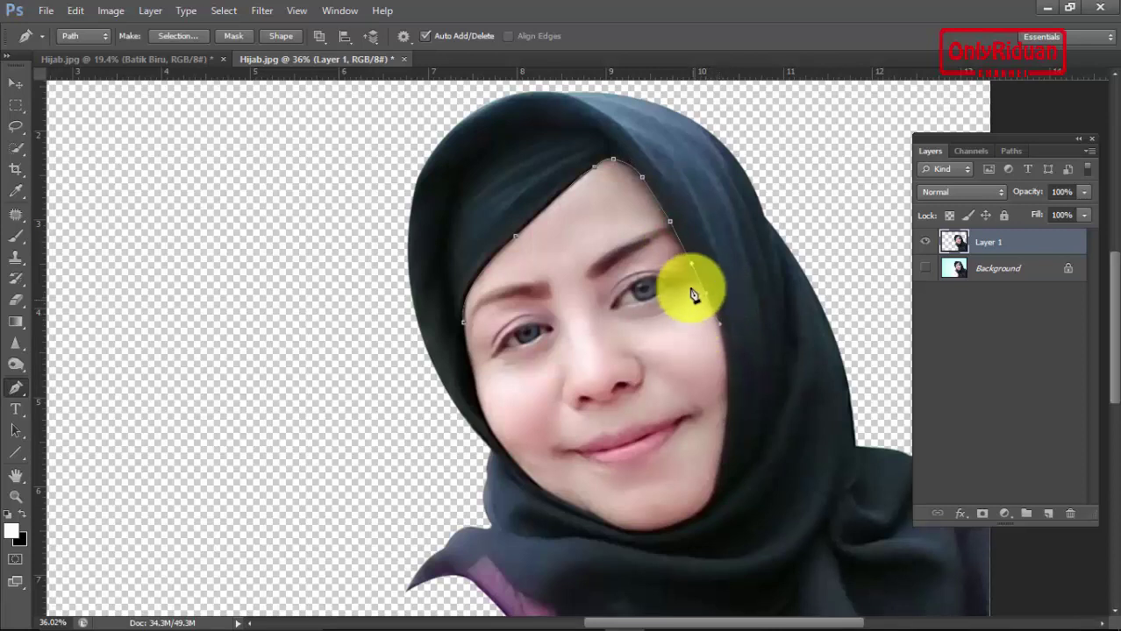
pyautogui.moveTo(720, 323); pyautogui.dragTo(694, 272)
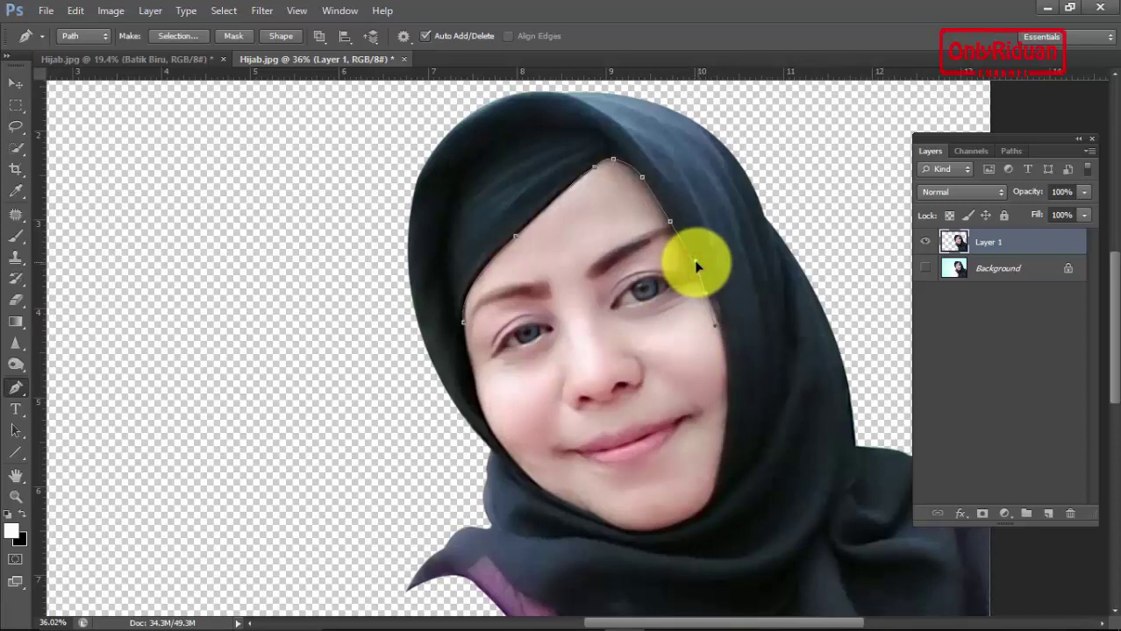
pyautogui.click(693, 262)
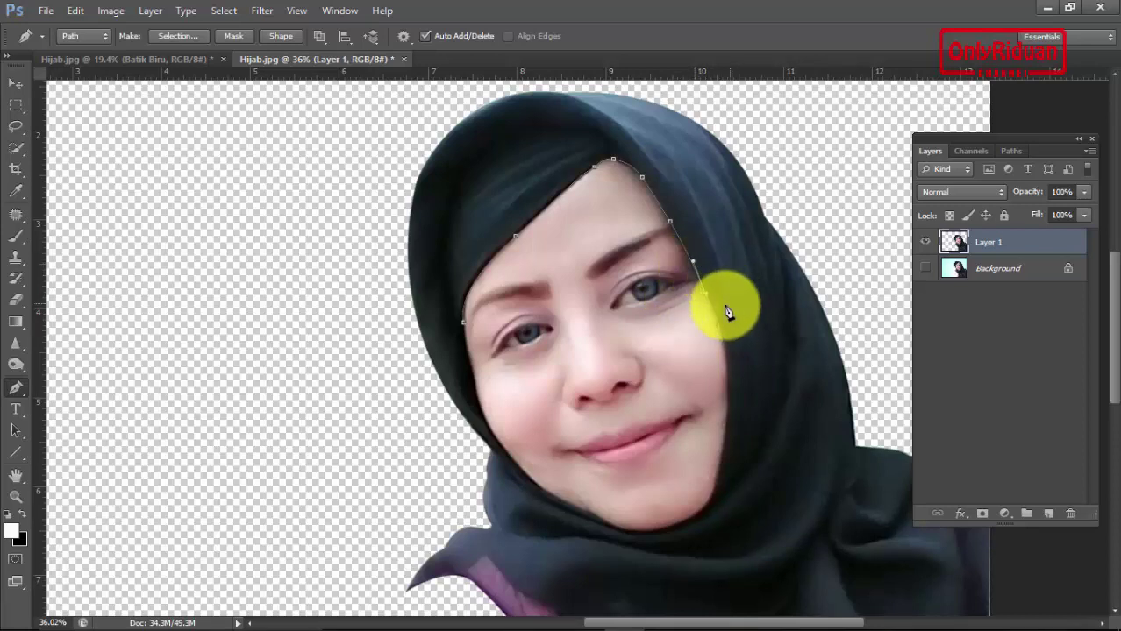
pyautogui.click(705, 296)
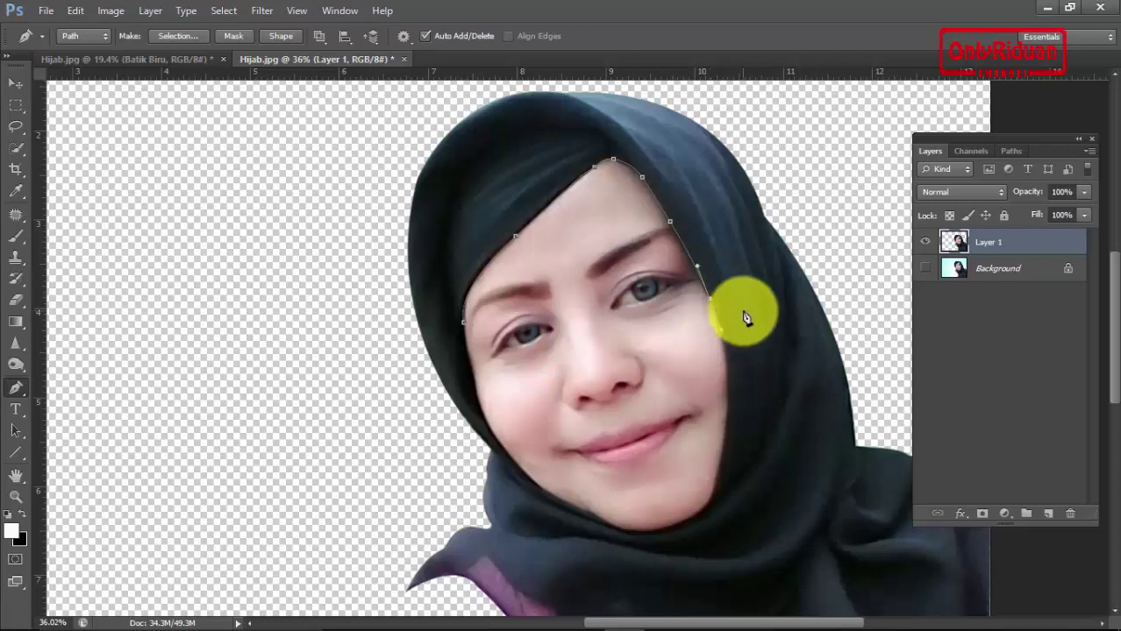
pyautogui.click(720, 330)
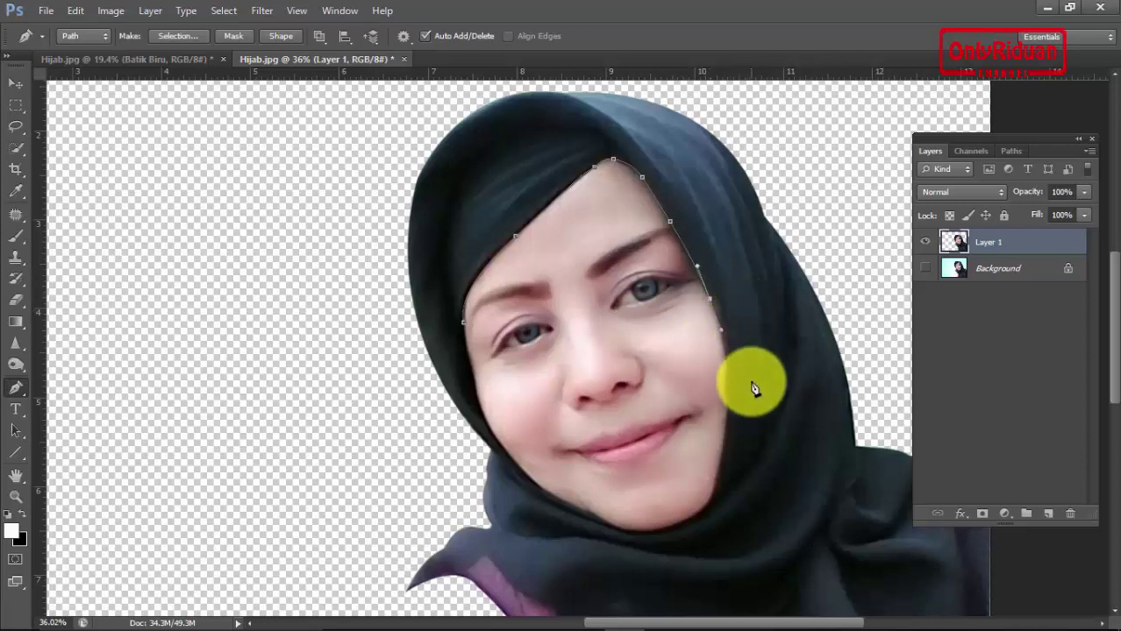
pyautogui.click(724, 429)
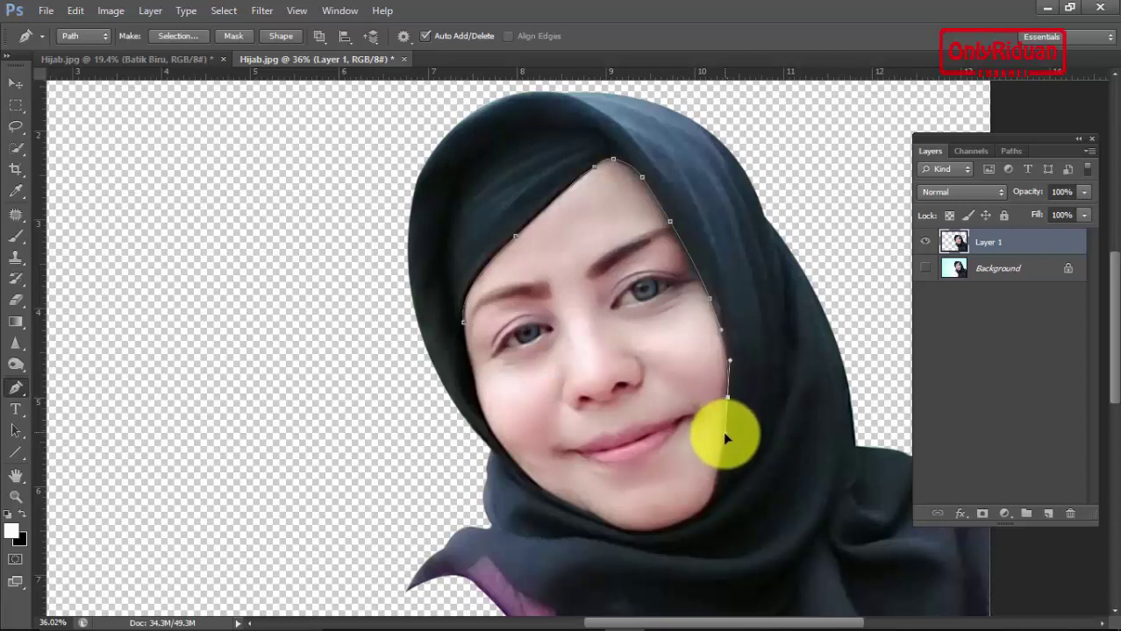
pyautogui.click(715, 481)
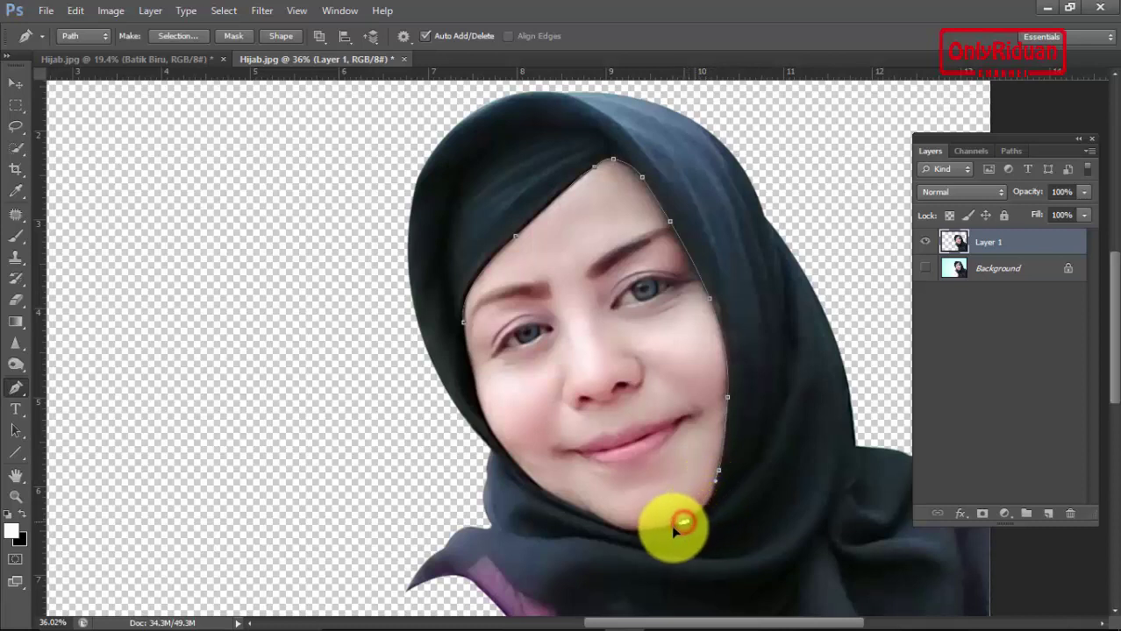
# Step: Curve the outline under the chin and up the left cheek to close the face path
pyautogui.moveTo(664, 535); pyautogui.dragTo(659, 544)
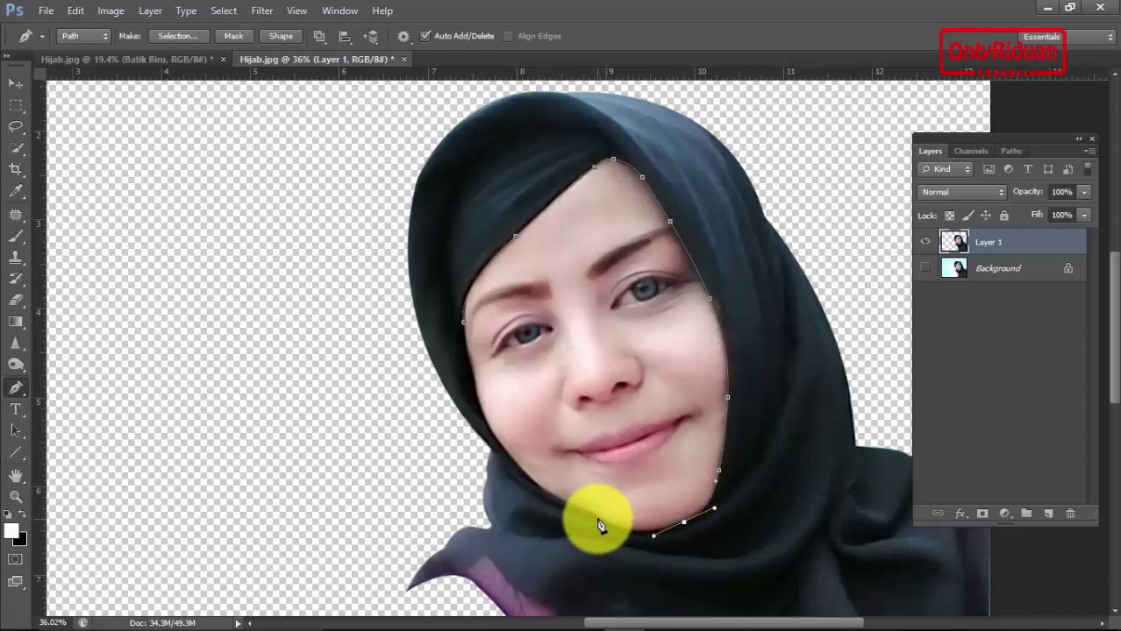
pyautogui.moveTo(594, 522); pyautogui.dragTo(570, 509)
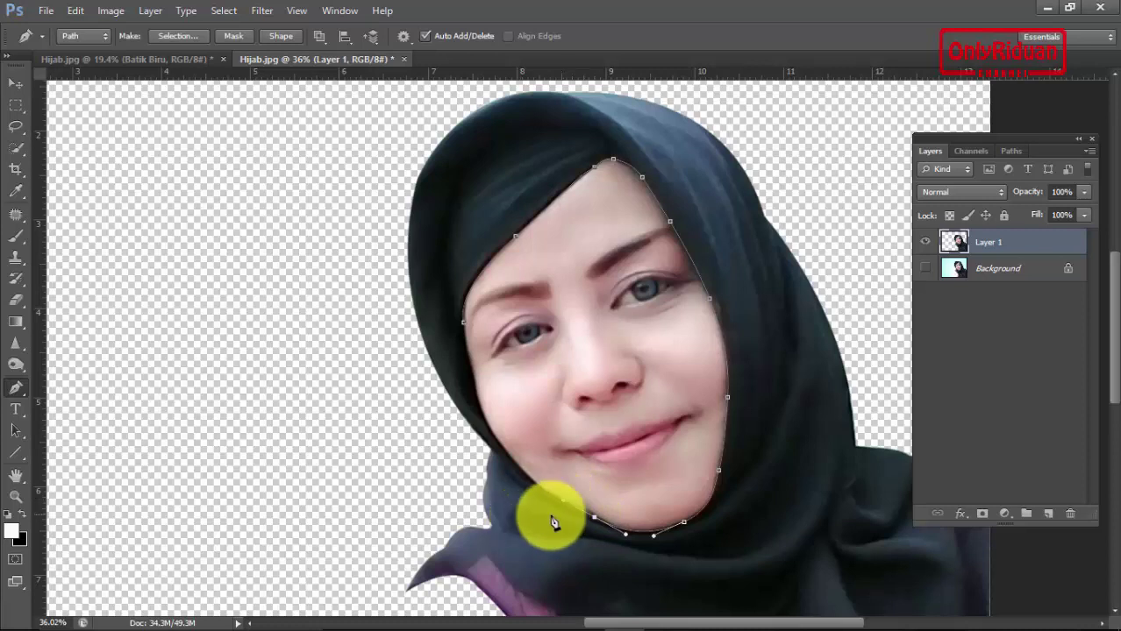
pyautogui.click(595, 518)
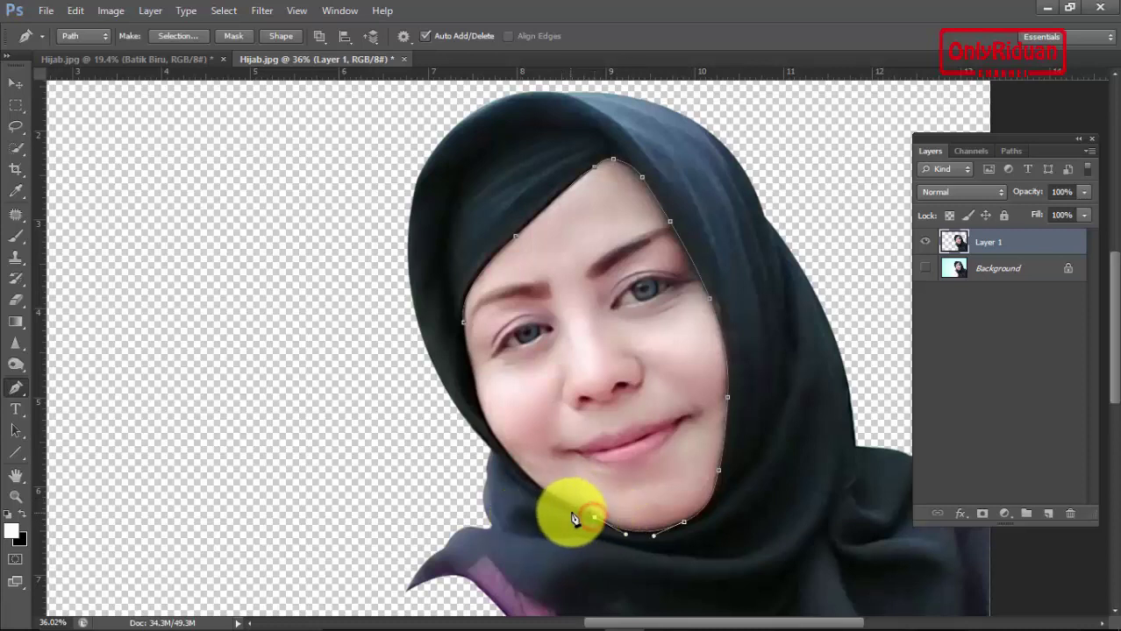
pyautogui.moveTo(576, 513); pyautogui.dragTo(570, 507)
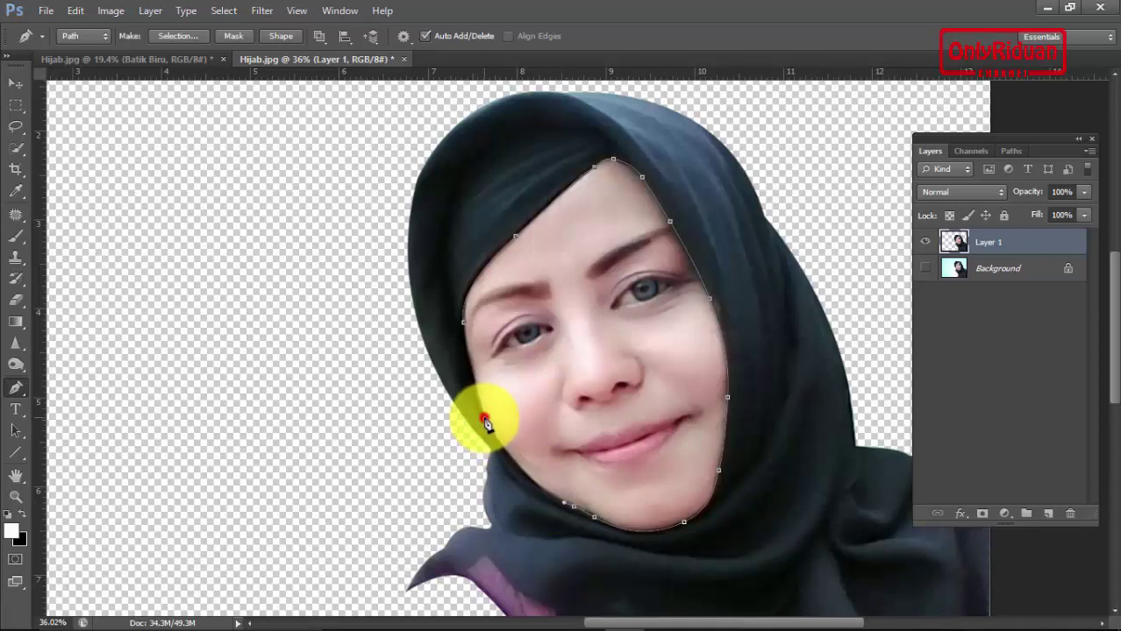
pyautogui.moveTo(485, 422); pyautogui.dragTo(451, 353)
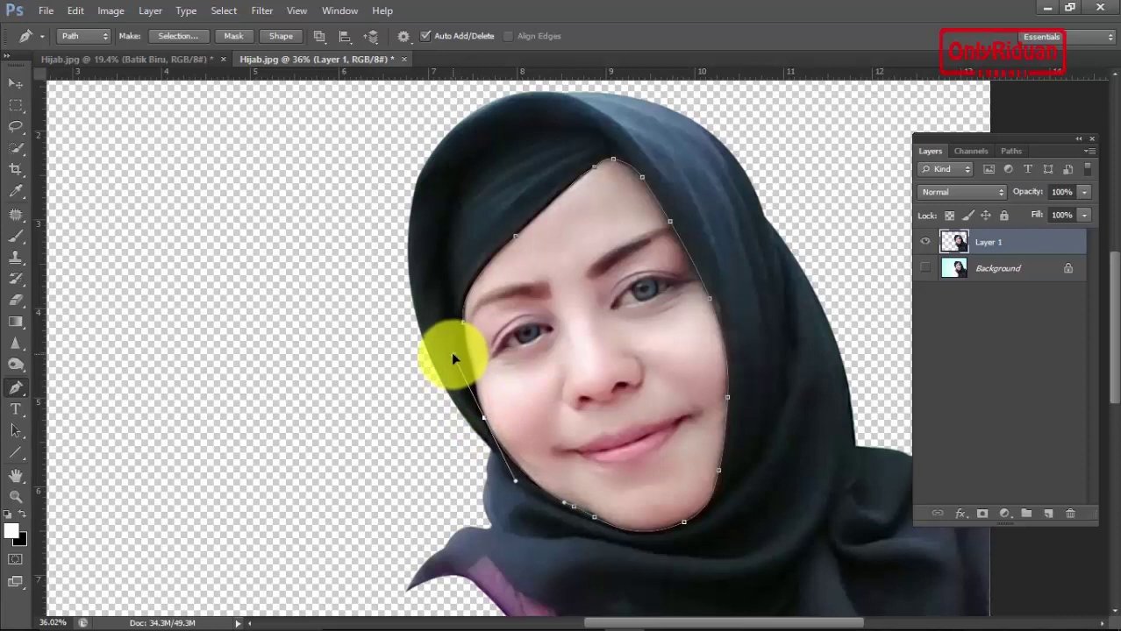
pyautogui.keyDown('alt'); pyautogui.click(485, 420); pyautogui.keyUp('alt')
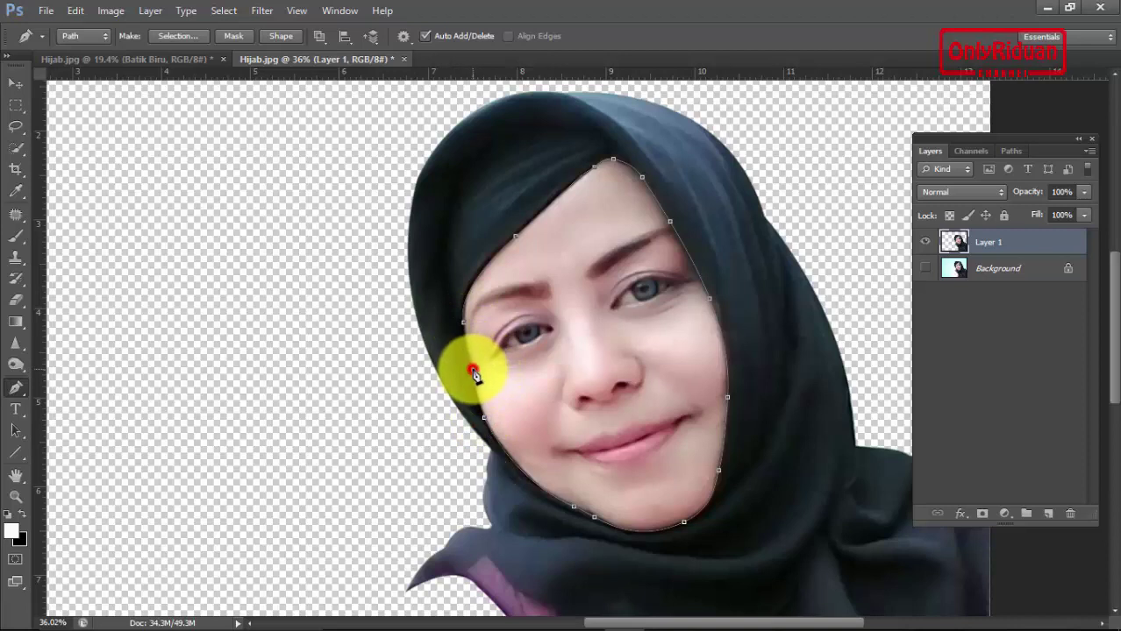
pyautogui.click(473, 375)
pyautogui.moveTo(474, 377); pyautogui.dragTo(465, 331)
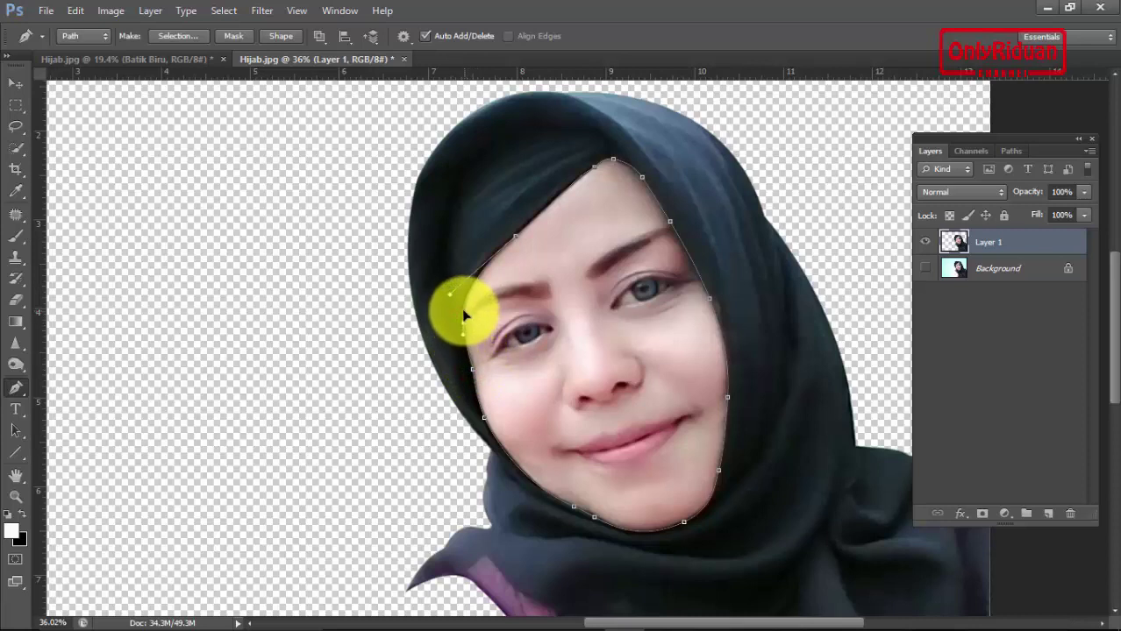
# Step: Turn the traced face path into a selection, delete the face from Layer 1, and deselect
pyautogui.rightClick(603, 336)
pyautogui.click(670, 374)
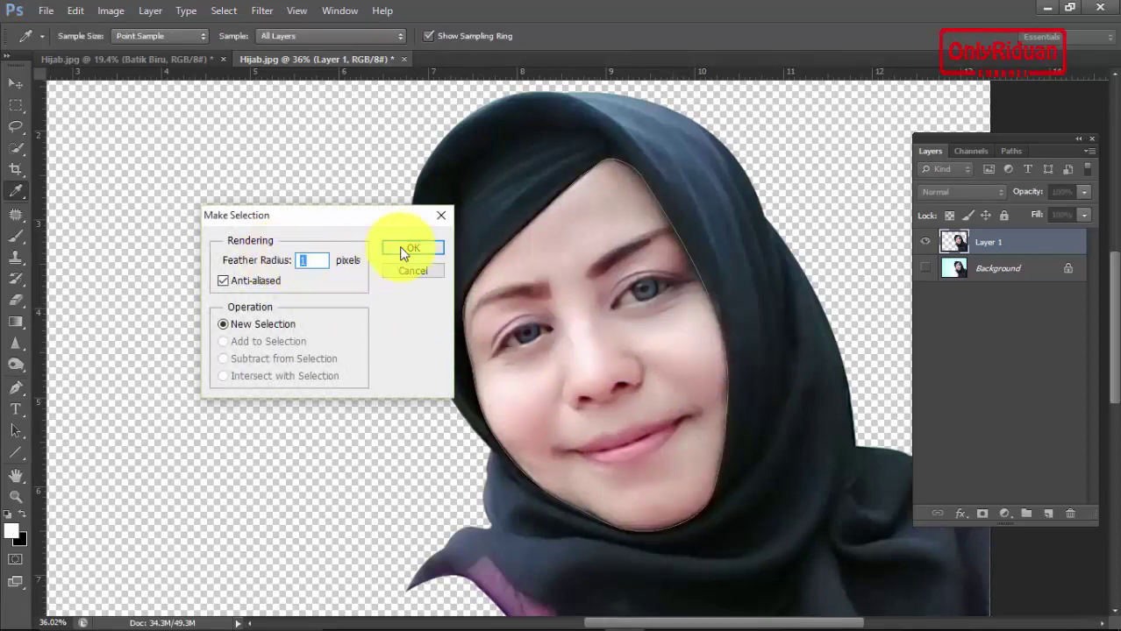
pyautogui.click(413, 247)
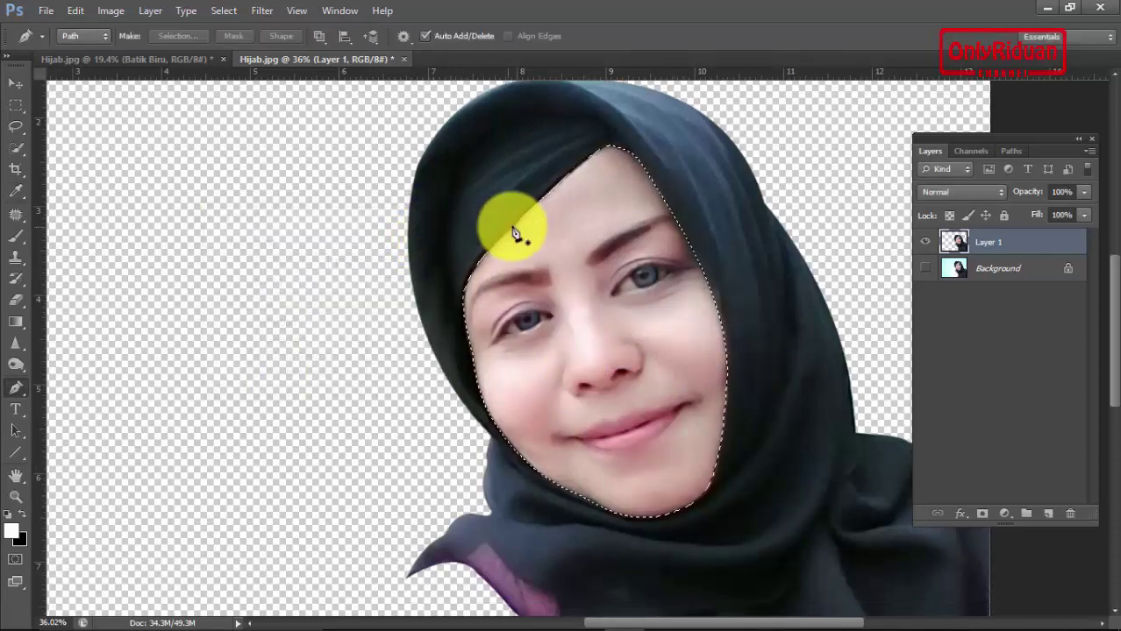
pyautogui.press('Delete')
pyautogui.scroll(-3, 531, 233)
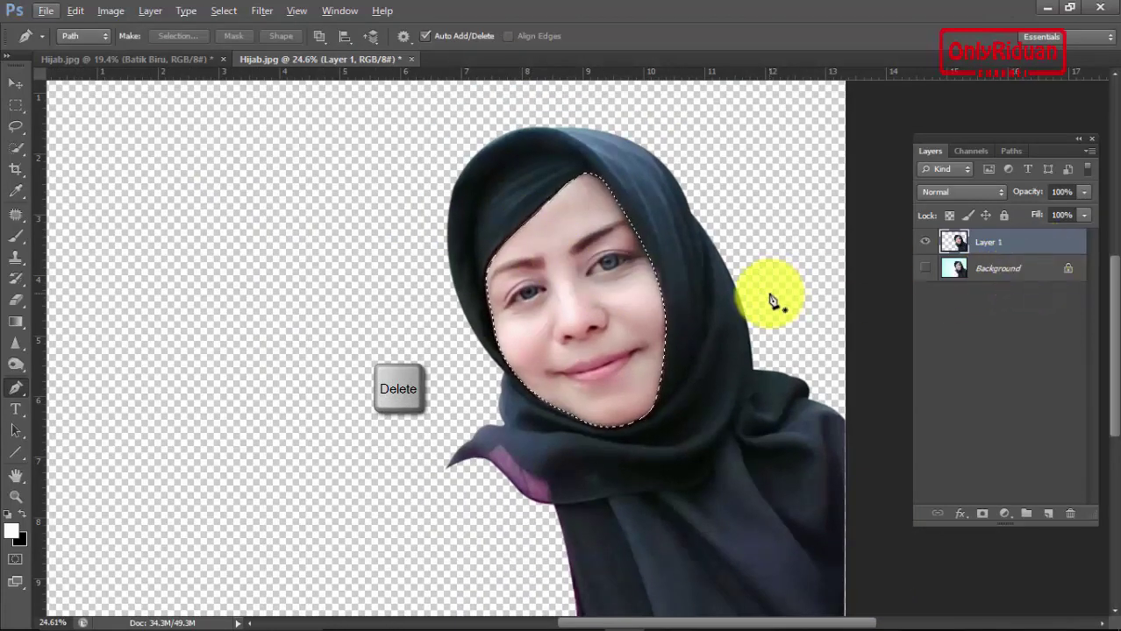
pyautogui.press('Delete')
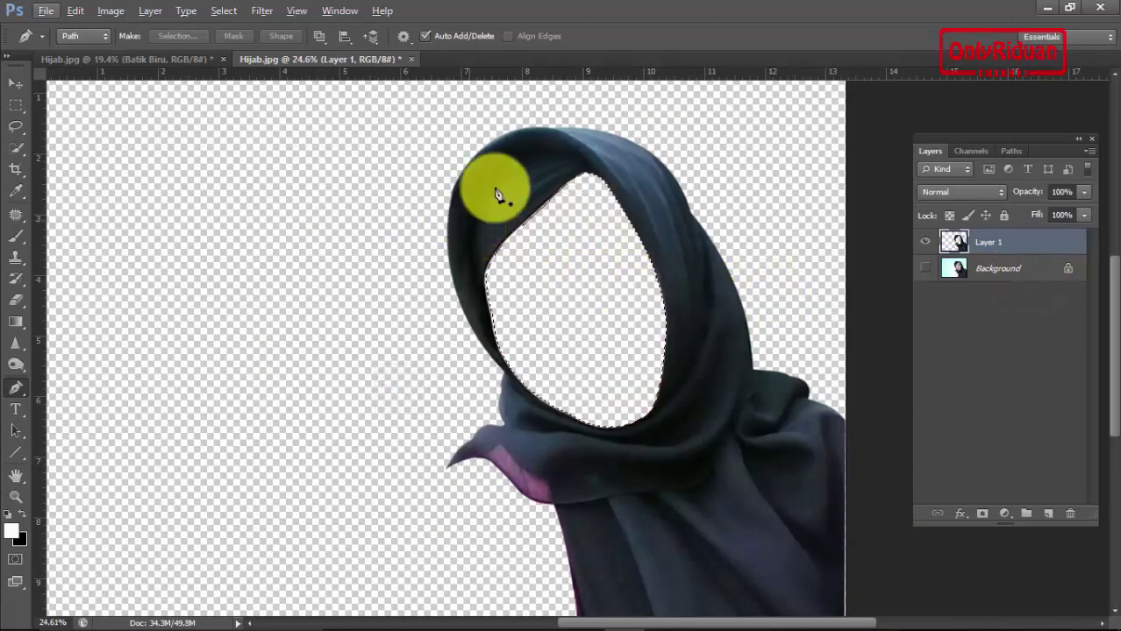
pyautogui.hotkey('ctrl', 'd')
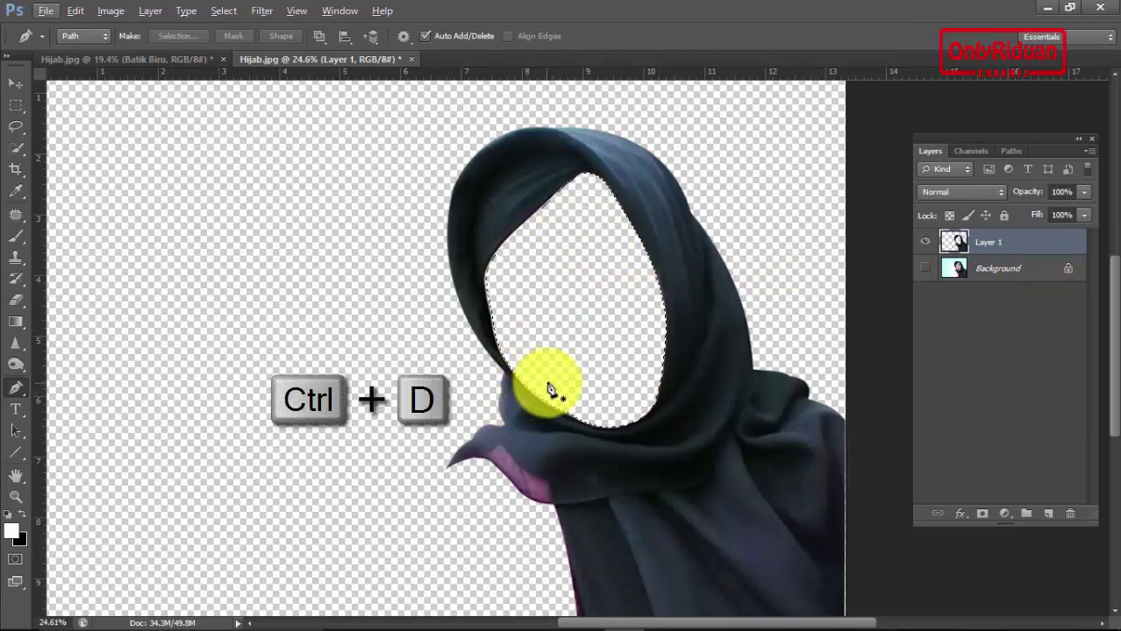
pyautogui.hotkey('ctrl', 'd')
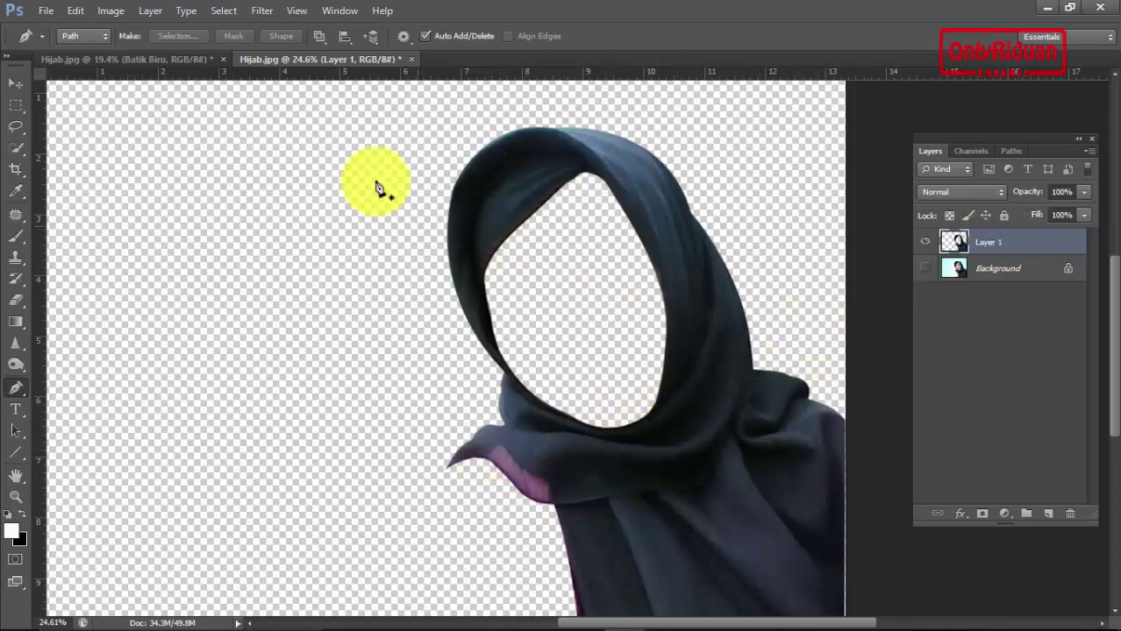
# Step: Remove all colour from the hijab layer with Image > Adjustments > Desaturate
pyautogui.click(111, 10)
pyautogui.moveTo(136, 51)
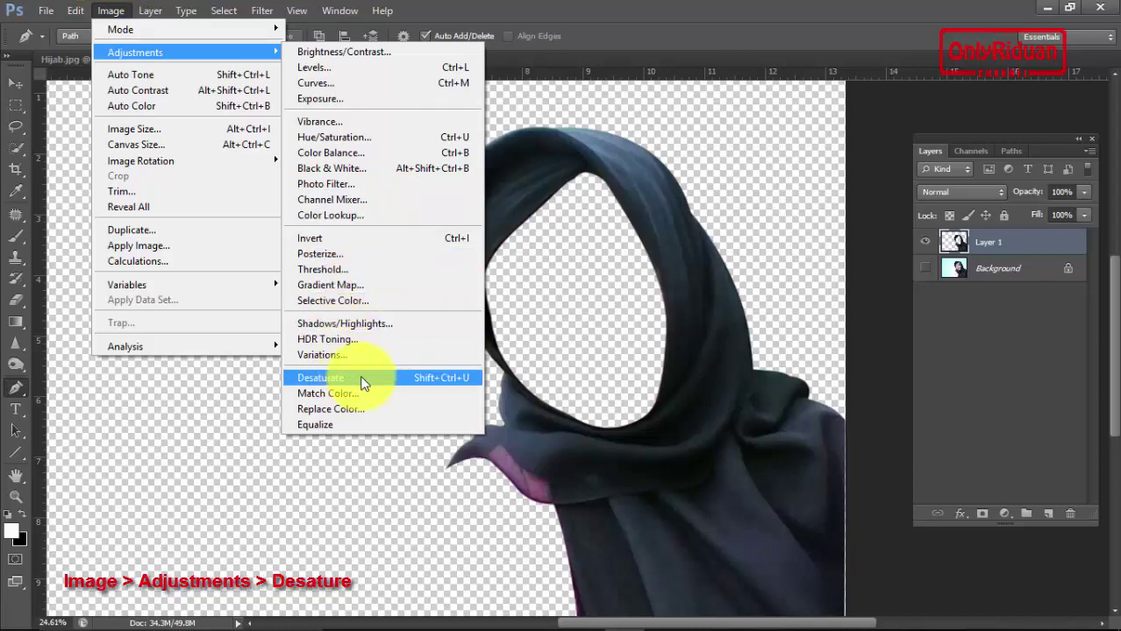
pyautogui.click(365, 376)
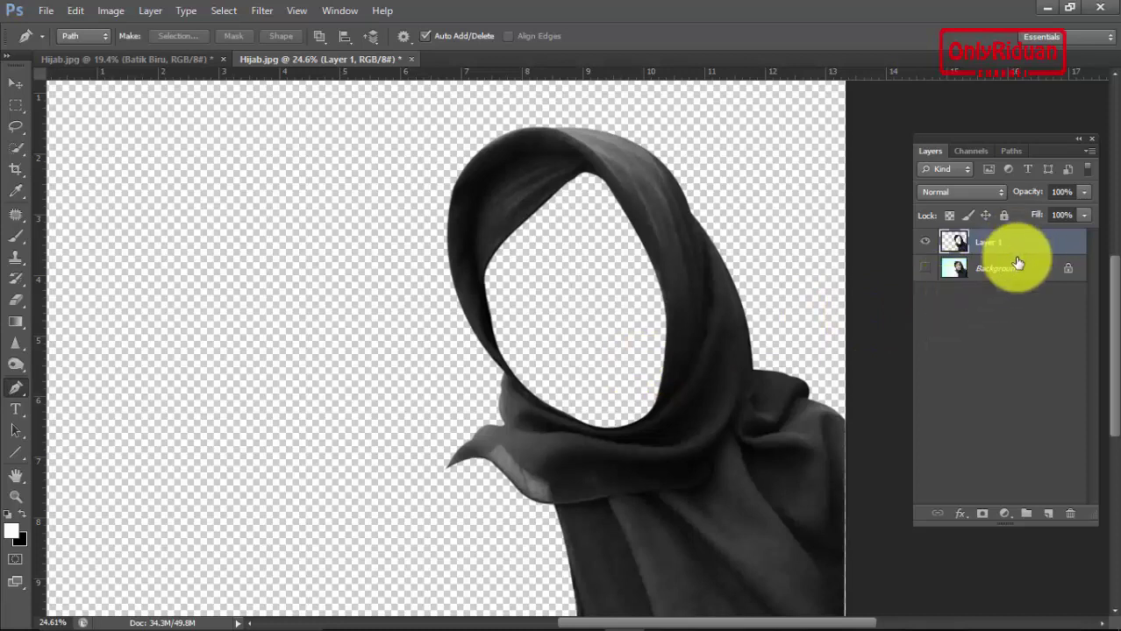
# Step: Add a Levels adjustment to the hijab with input levels 0, 1.21 and 65
pyautogui.click(1006, 516)
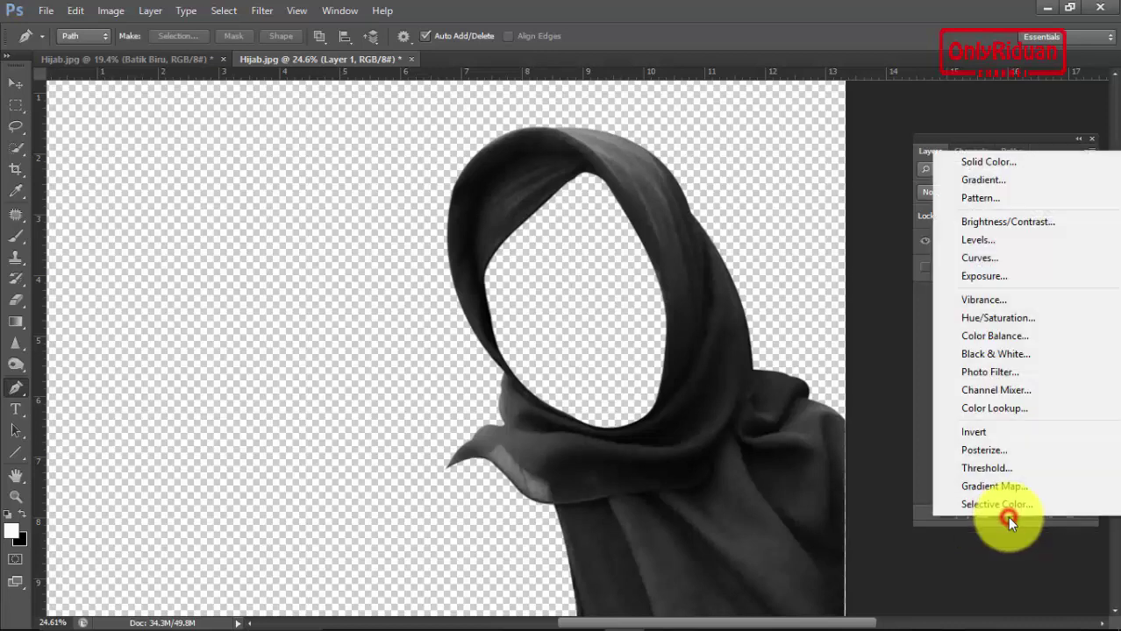
pyautogui.click(977, 239)
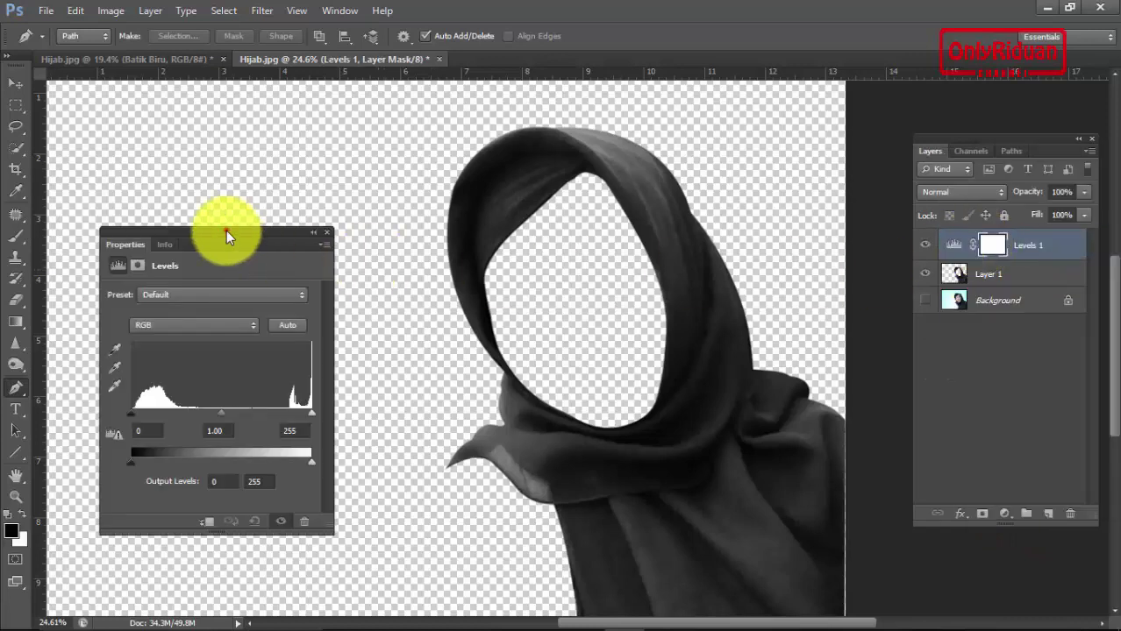
pyautogui.moveTo(227, 233); pyautogui.dragTo(313, 157)
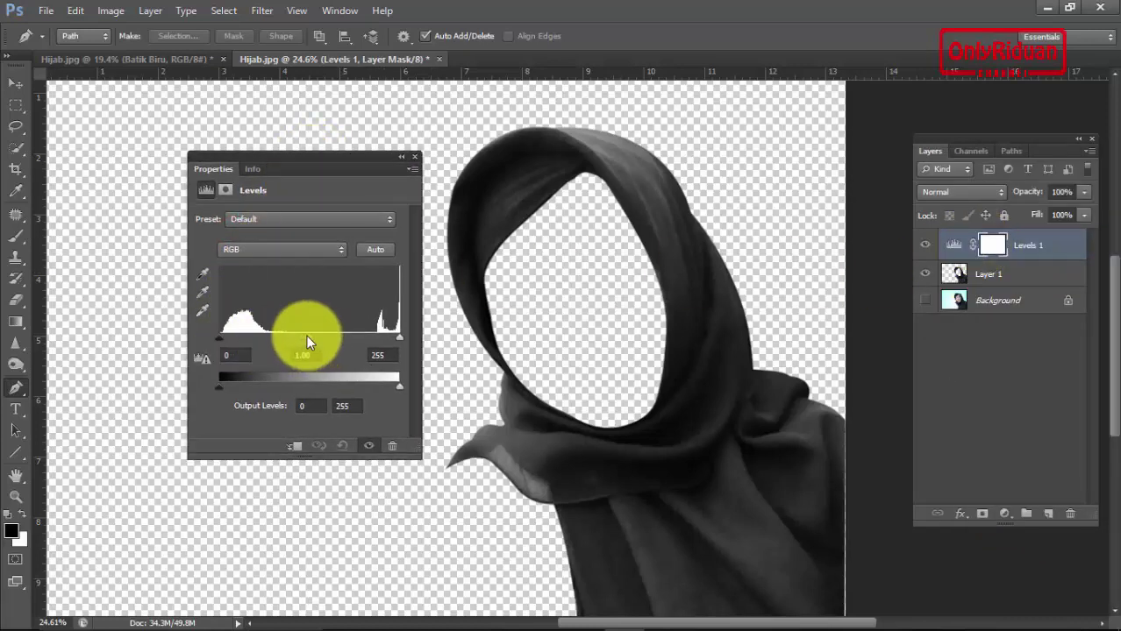
pyautogui.moveTo(309, 338); pyautogui.dragTo(248, 335)
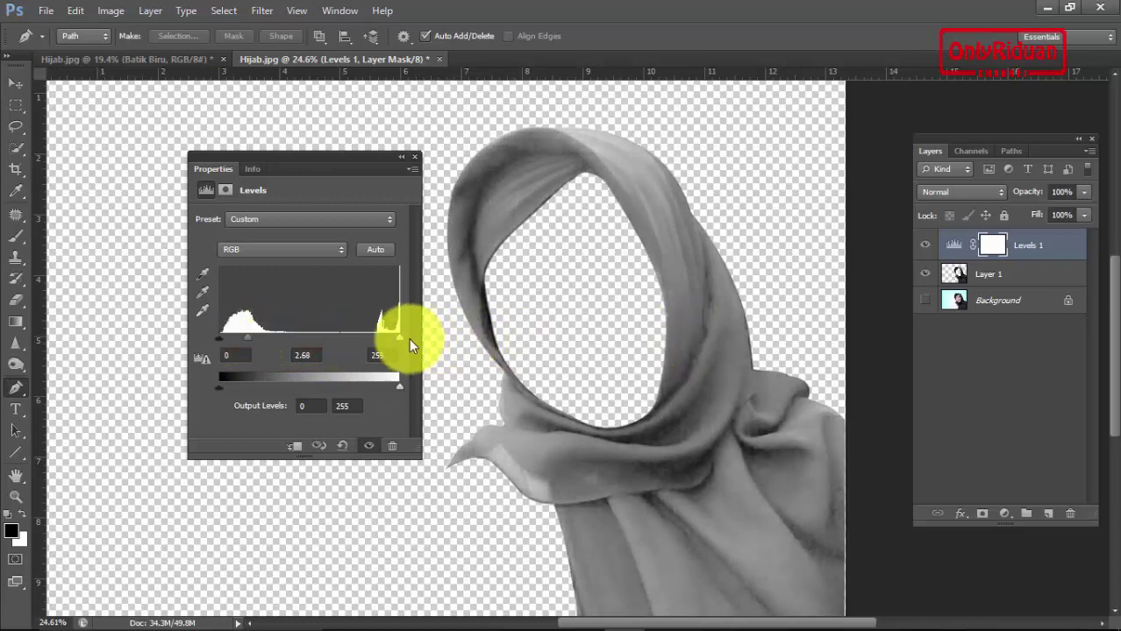
pyautogui.moveTo(398, 337); pyautogui.dragTo(270, 338)
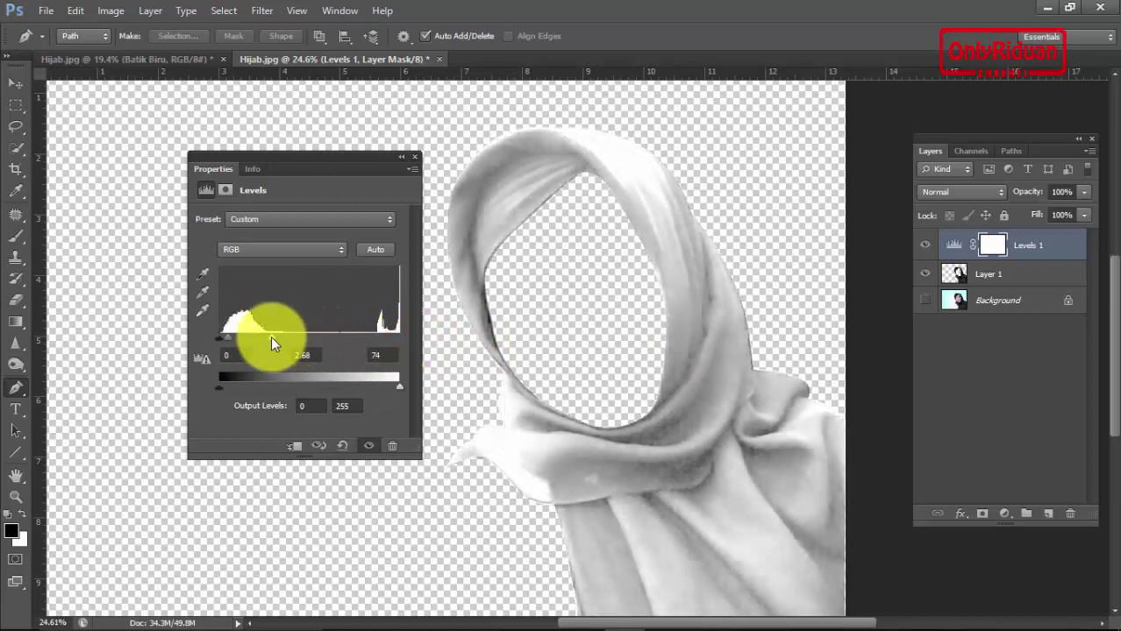
pyautogui.moveTo(228, 337); pyautogui.dragTo(241, 338)
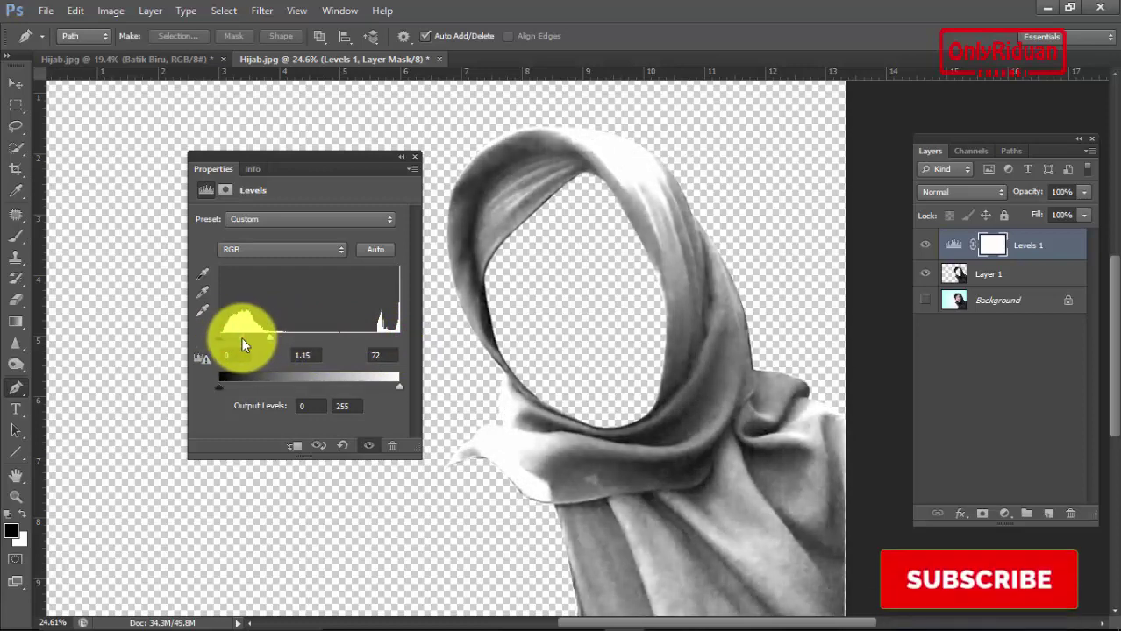
pyautogui.moveTo(269, 336); pyautogui.dragTo(265, 336)
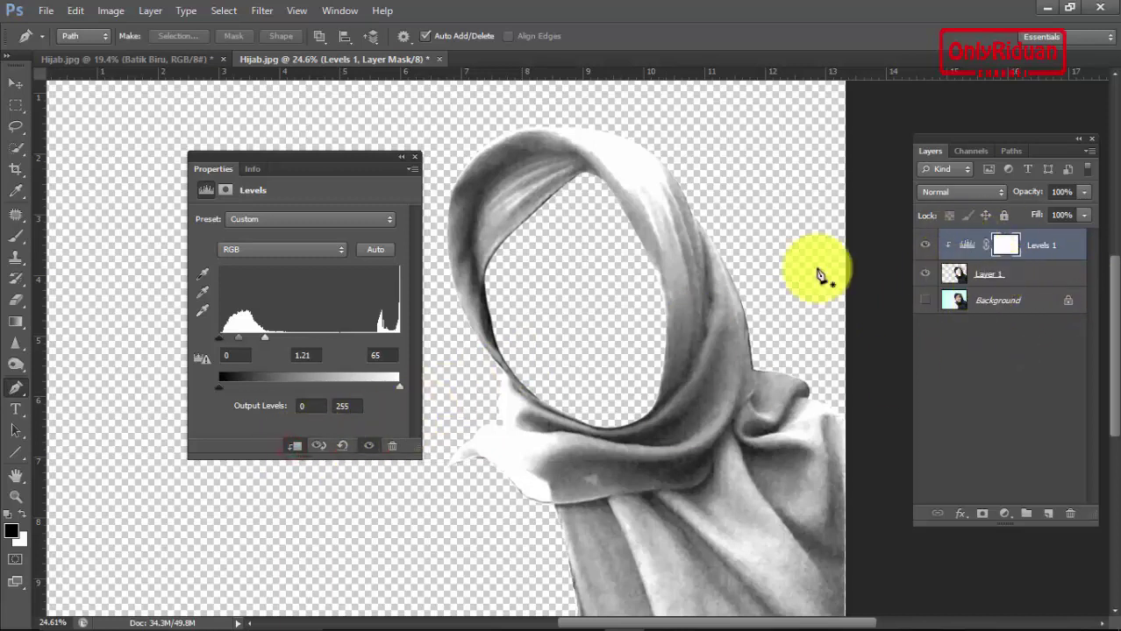
# Step: Close the Levels panel and mask Layer 1 using a selection loaded from its hijab outline
pyautogui.click(416, 158)
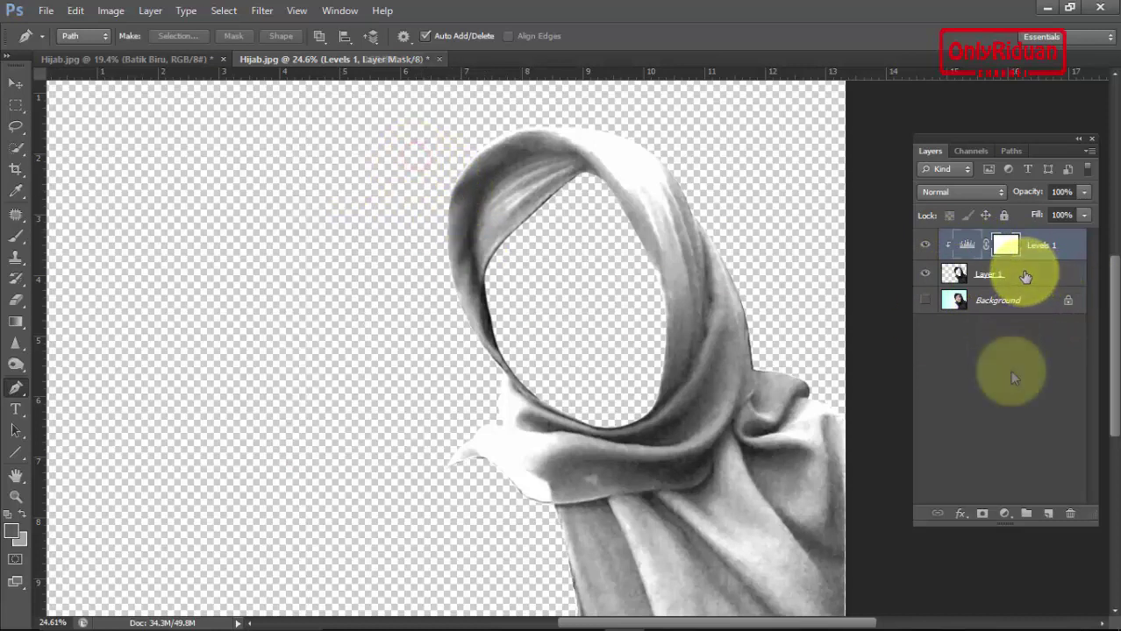
pyautogui.hotkey('ctrl', '2')
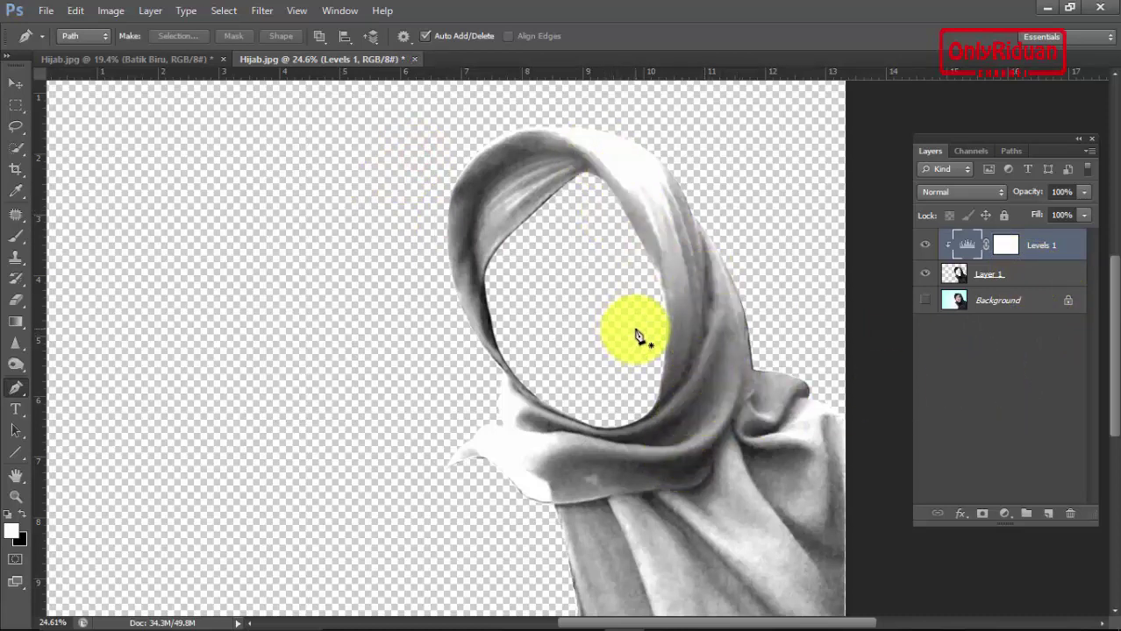
pyautogui.click(1018, 279)
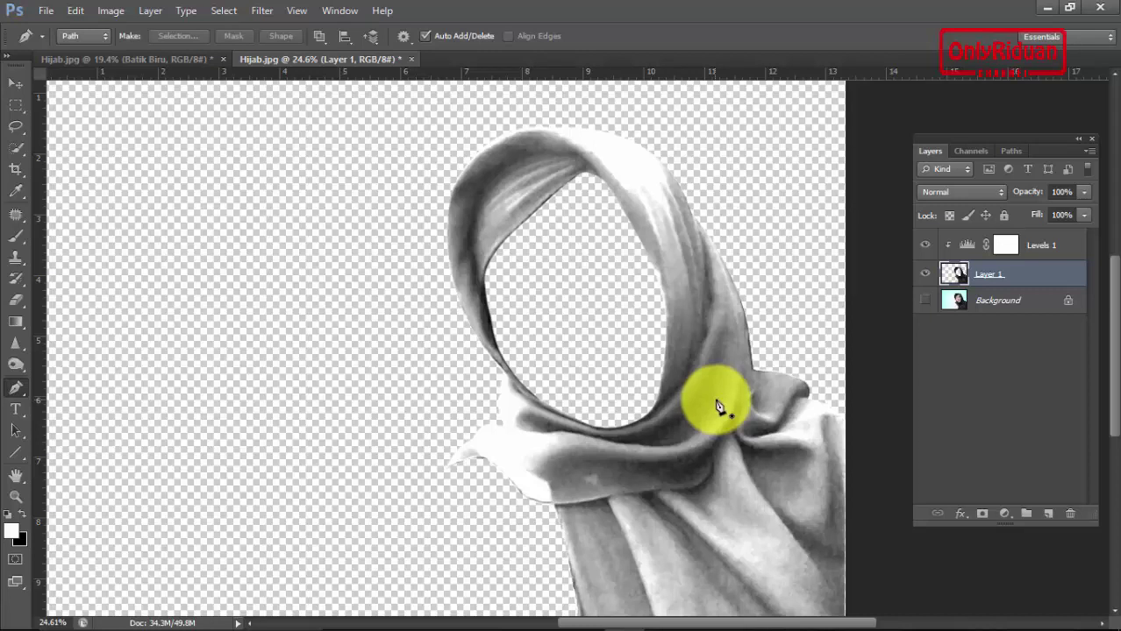
pyautogui.keyDown('ctrl'); pyautogui.click(953, 281); pyautogui.keyUp('ctrl')
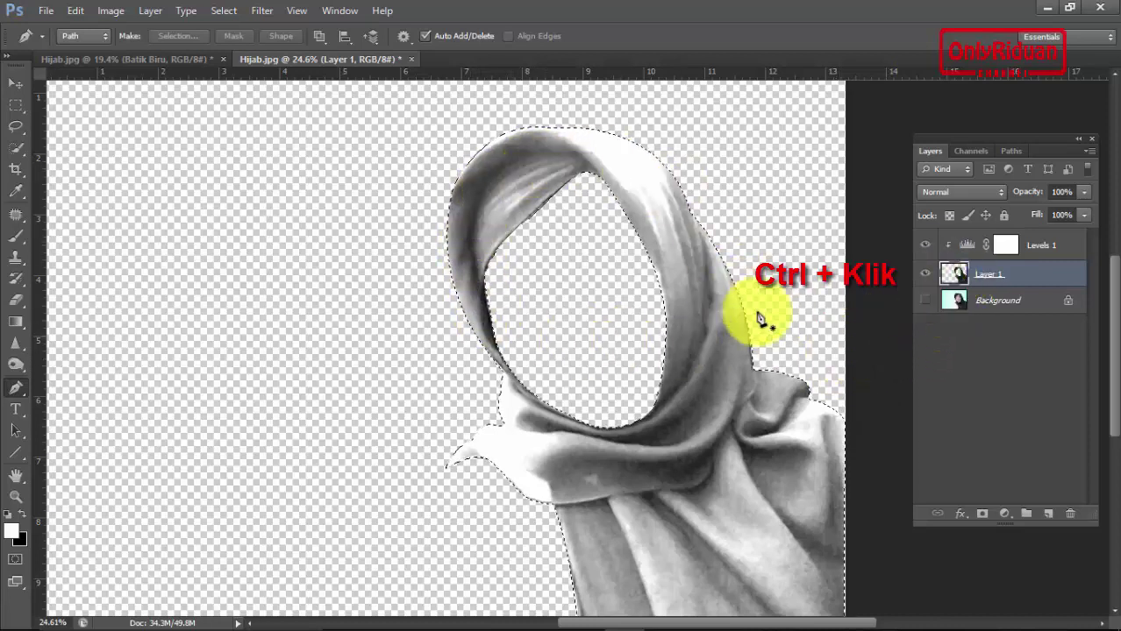
pyautogui.click(983, 515)
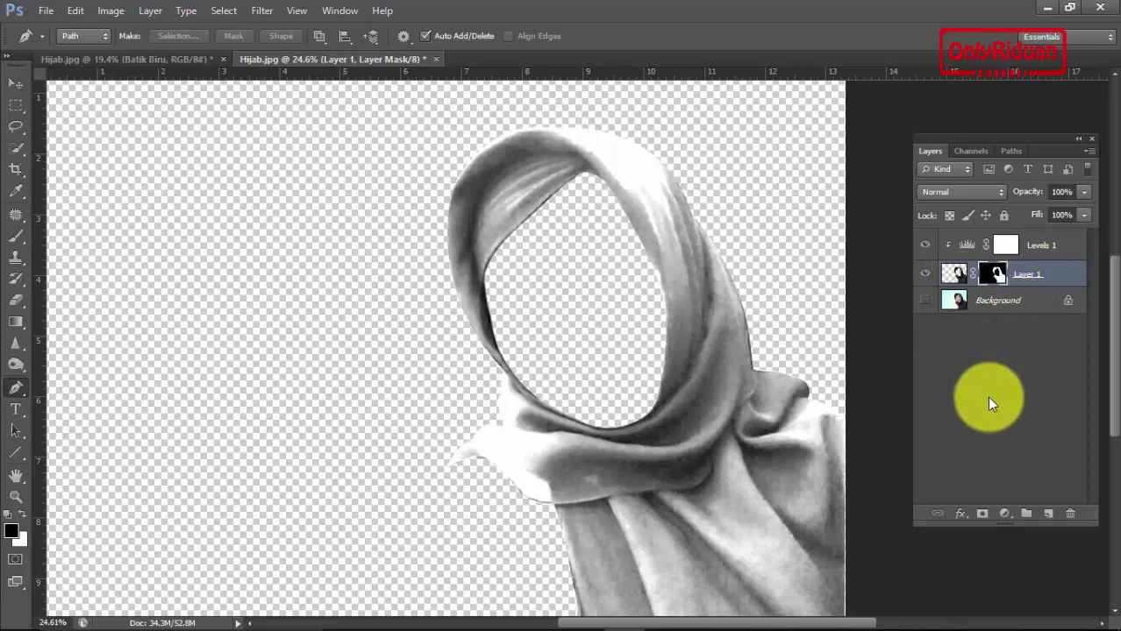
# Step: Duplicate the masked Layer 1 with Ctrl+J and rename the copy Layer 2
pyautogui.hotkey('ctrl', 'j')
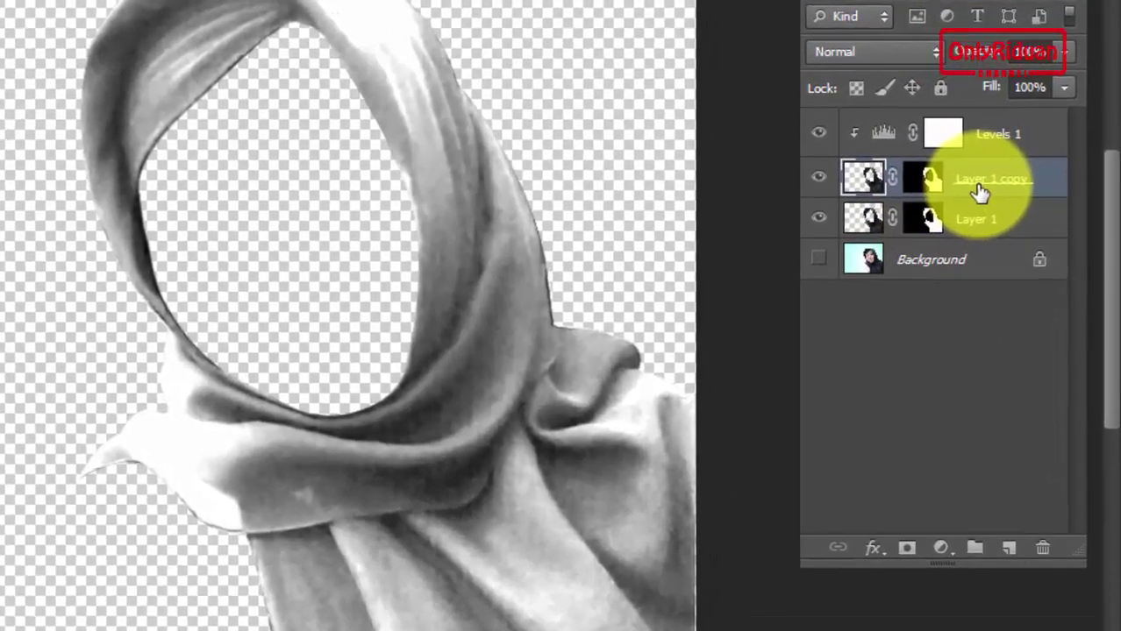
pyautogui.doubleClick(974, 166)
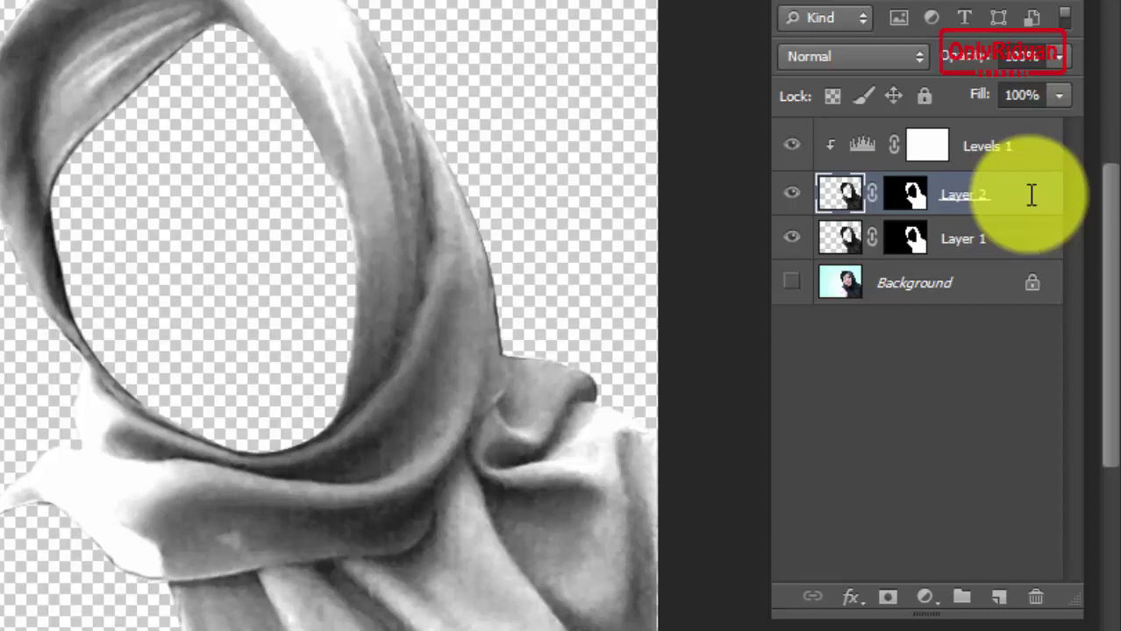
pyautogui.press('Return')
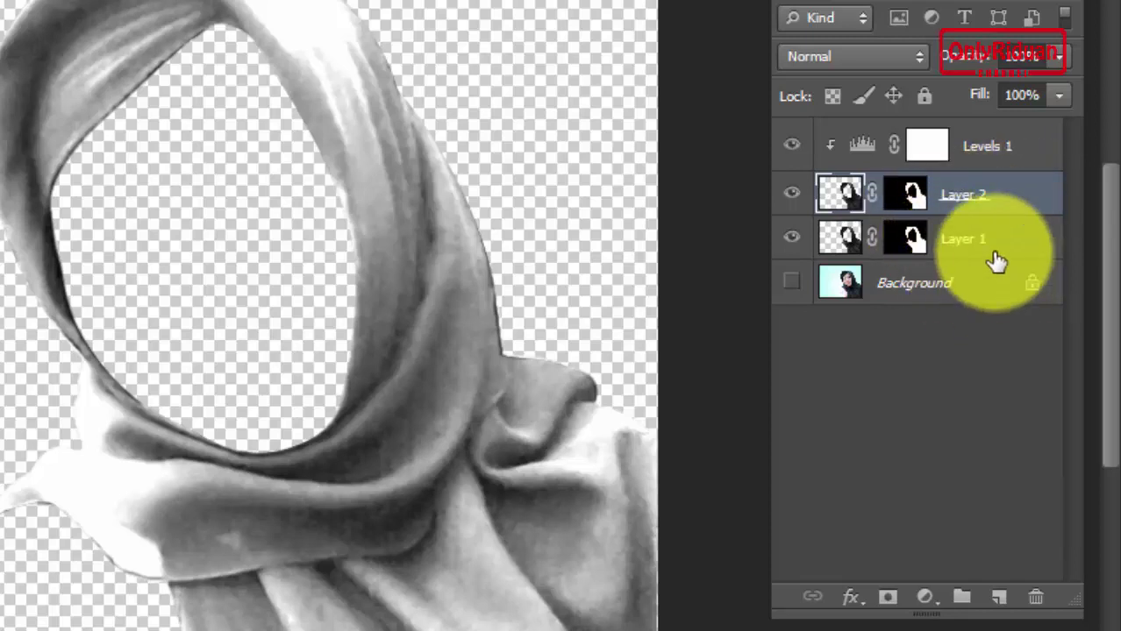
pyautogui.click(991, 245)
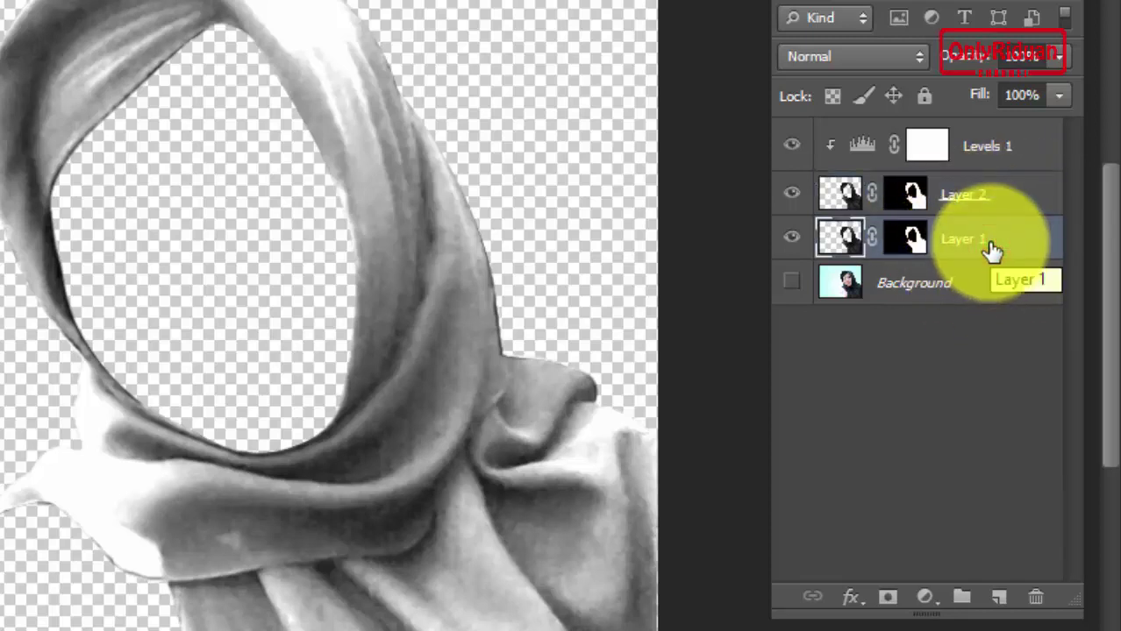
pyautogui.click(893, 56)
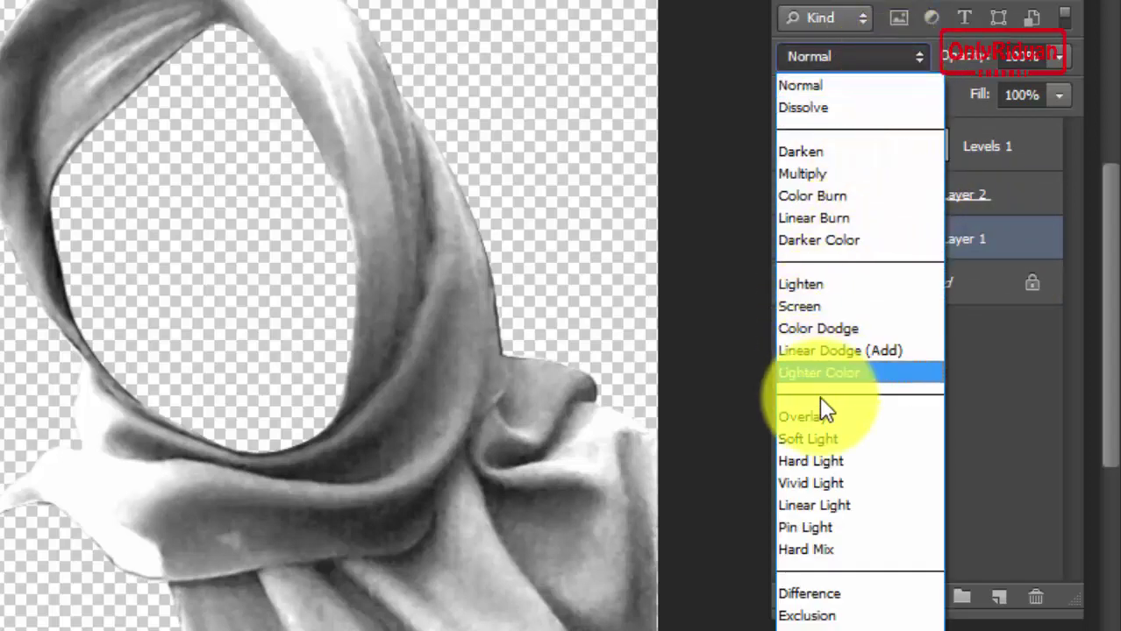
# Step: Set Layer 1 to Overlay blending, toggling Layer 2's visibility to judge the effect
pyautogui.click(822, 410)
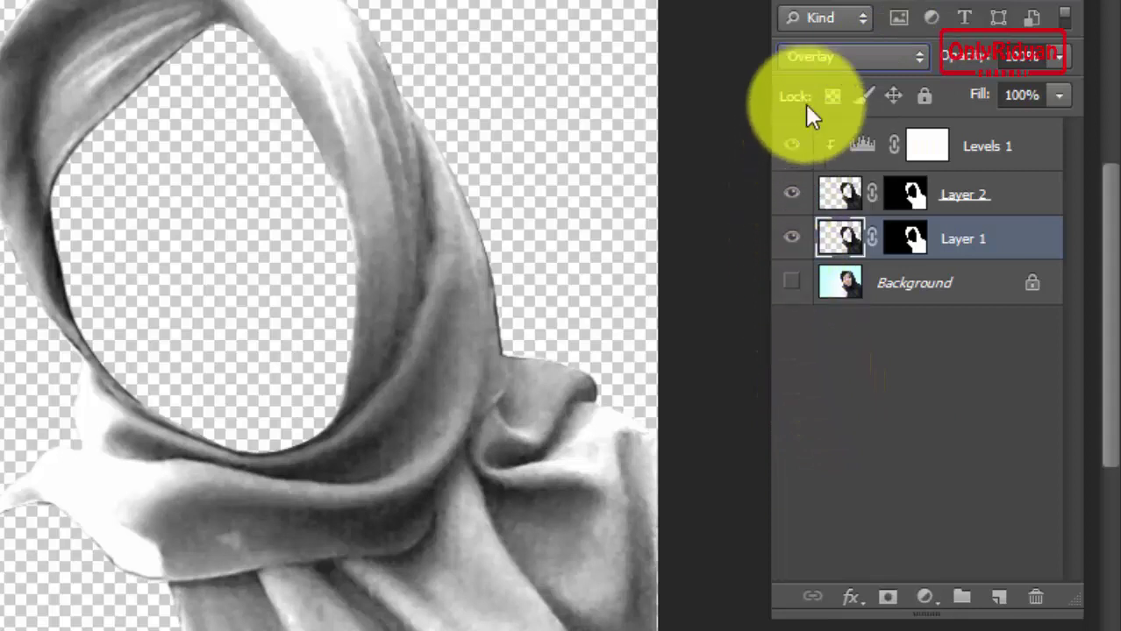
pyautogui.click(1040, 60)
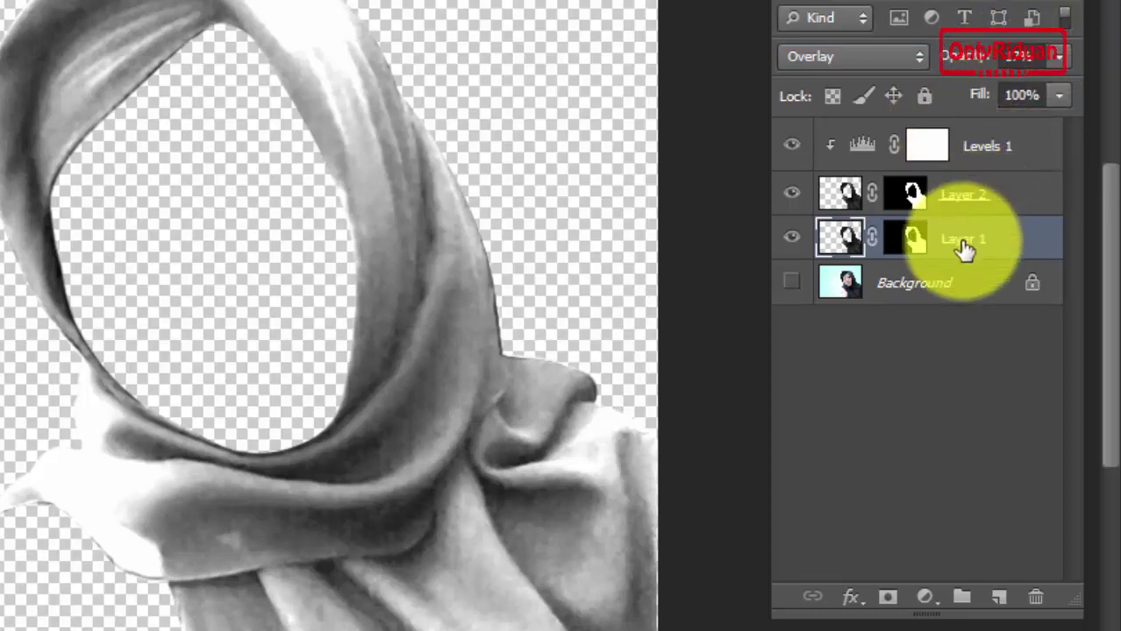
pyautogui.click(793, 195)
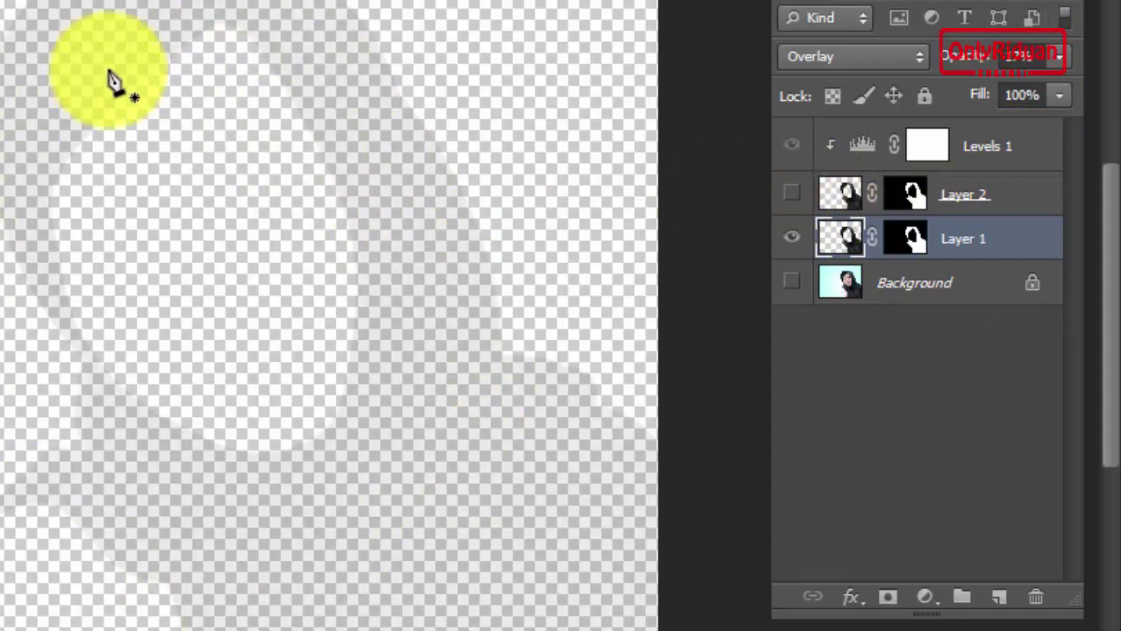
pyautogui.click(792, 194)
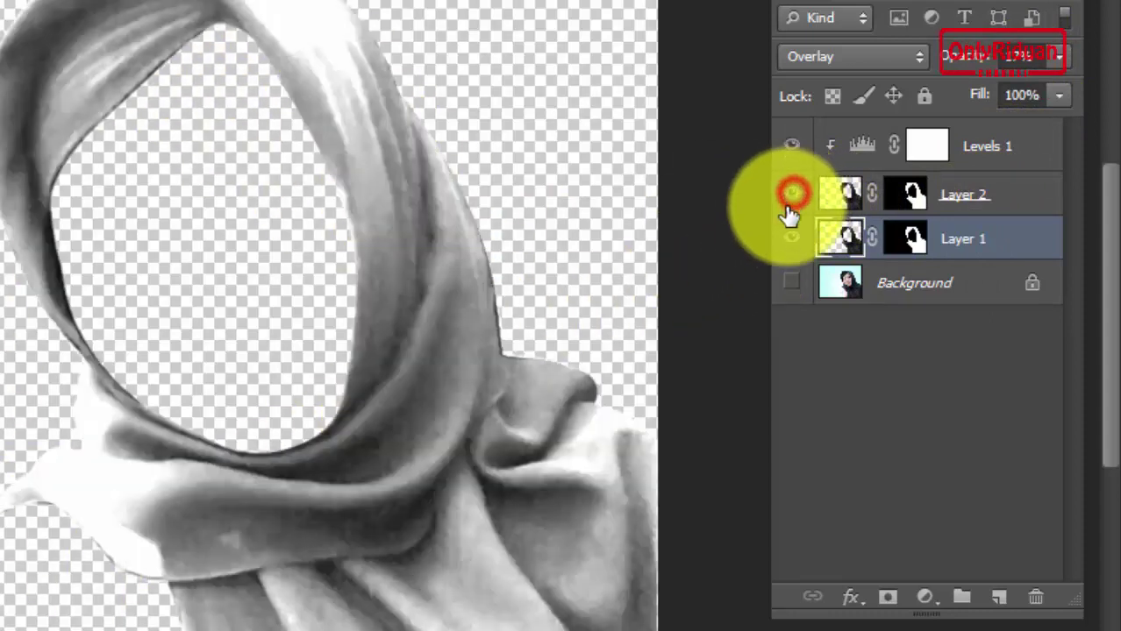
# Step: Set Layer 2 to Multiply blending and compare it against Layer 1's Overlay
pyautogui.click(991, 202)
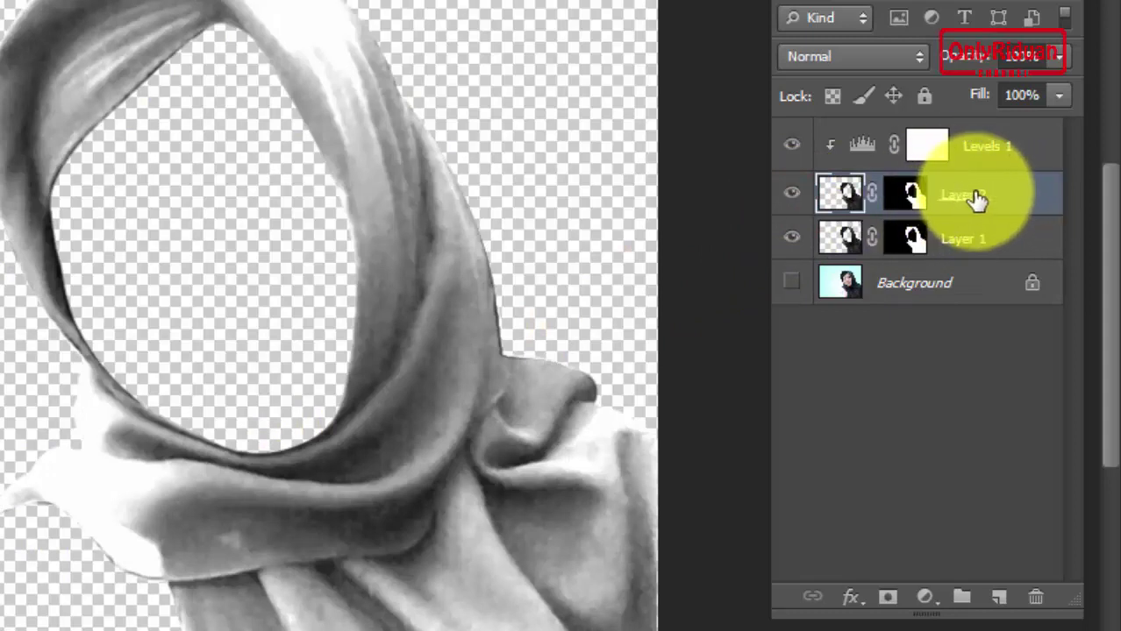
pyautogui.click(914, 60)
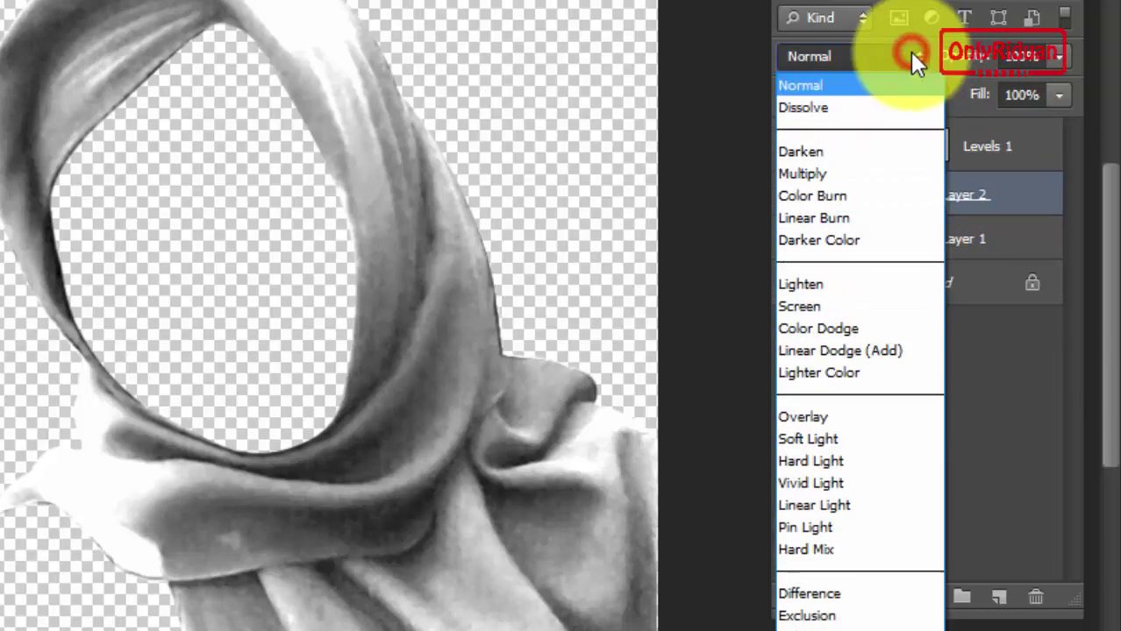
pyautogui.click(811, 174)
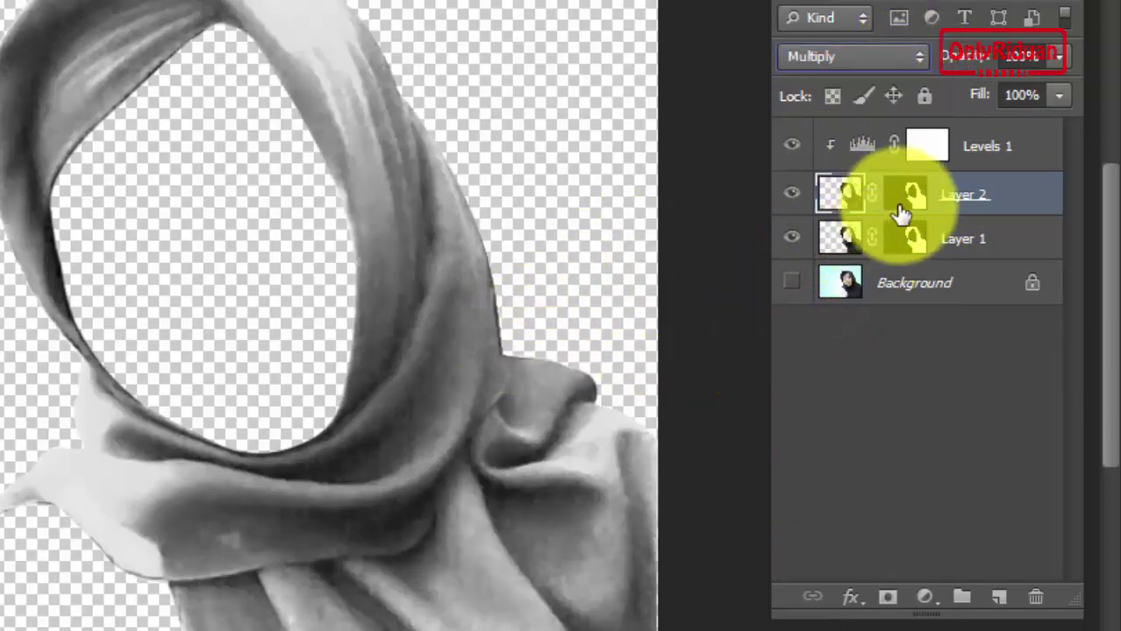
pyautogui.hotkey('alt', 'shift', 'o')
pyautogui.click(975, 247)
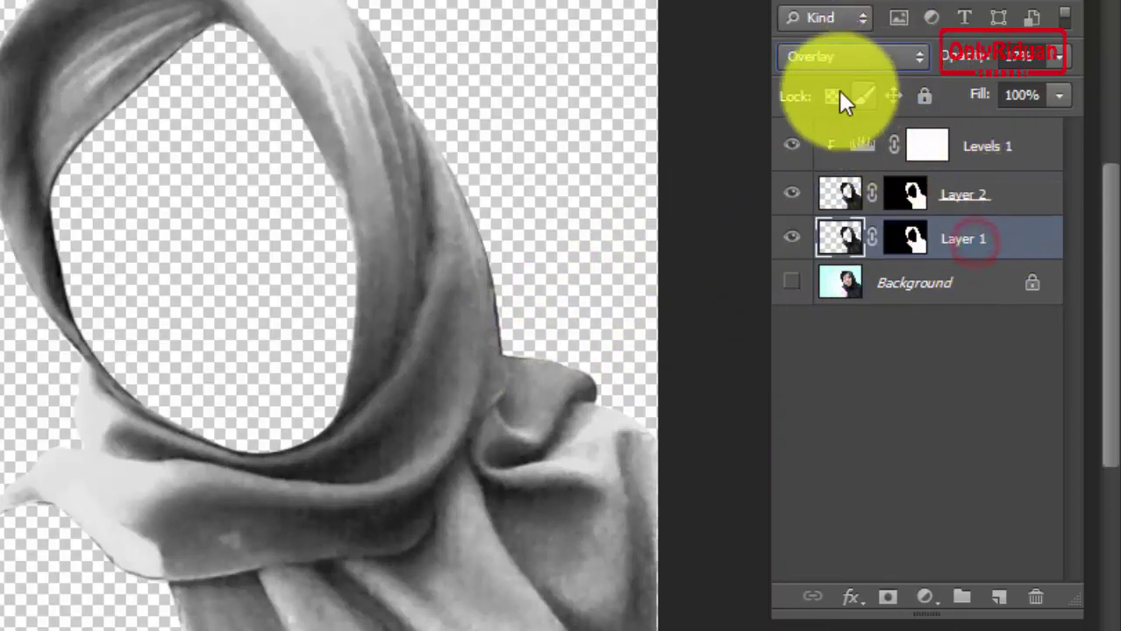
pyautogui.click(968, 203)
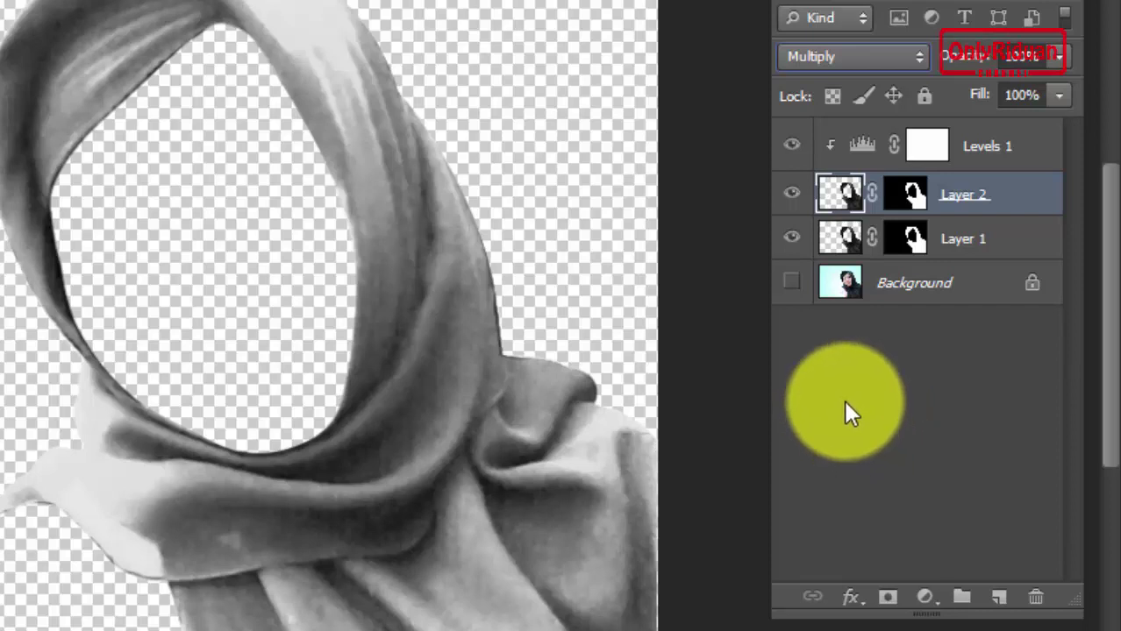
pyautogui.click(923, 294)
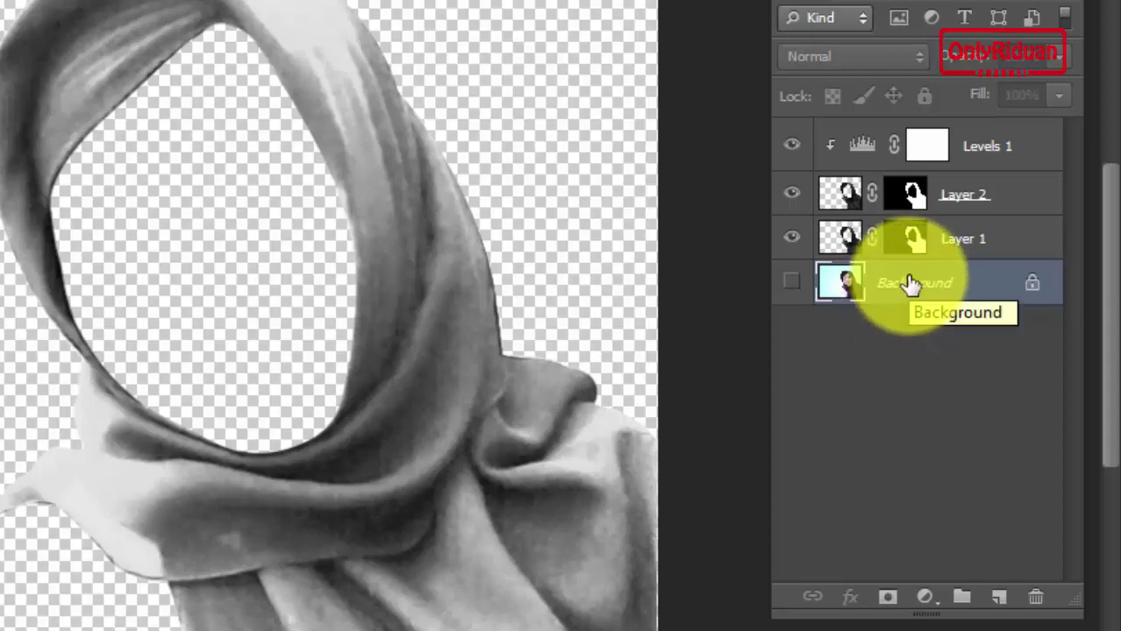
# Step: Duplicate the Background layer, make the copy visible, and move it above Levels 1
pyautogui.hotkey('ctrl', 'j')
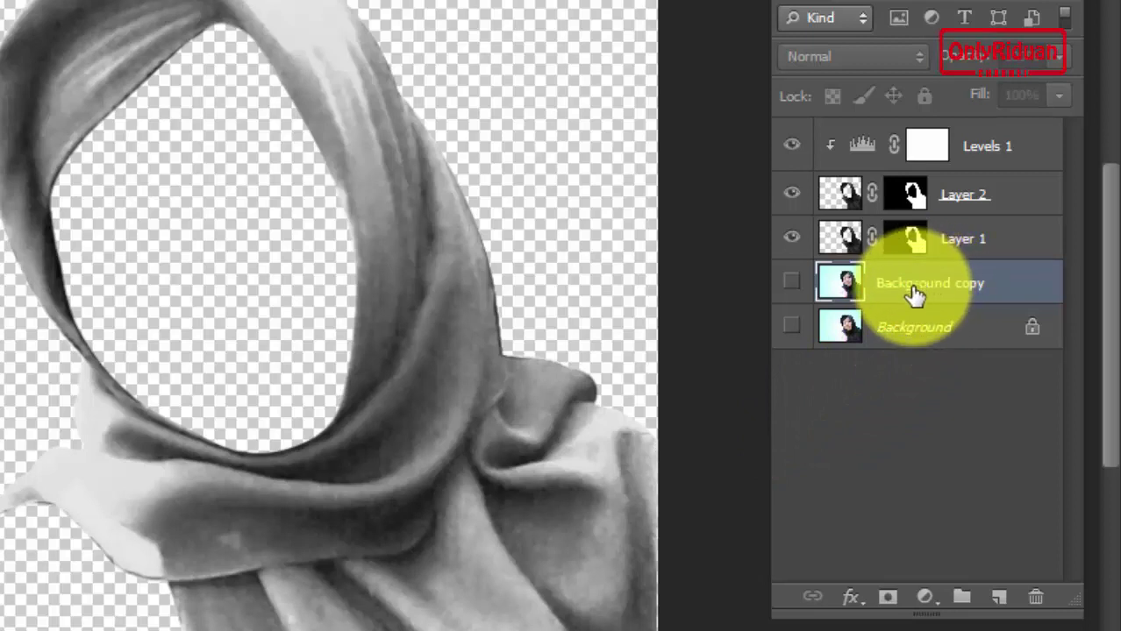
pyautogui.click(792, 284)
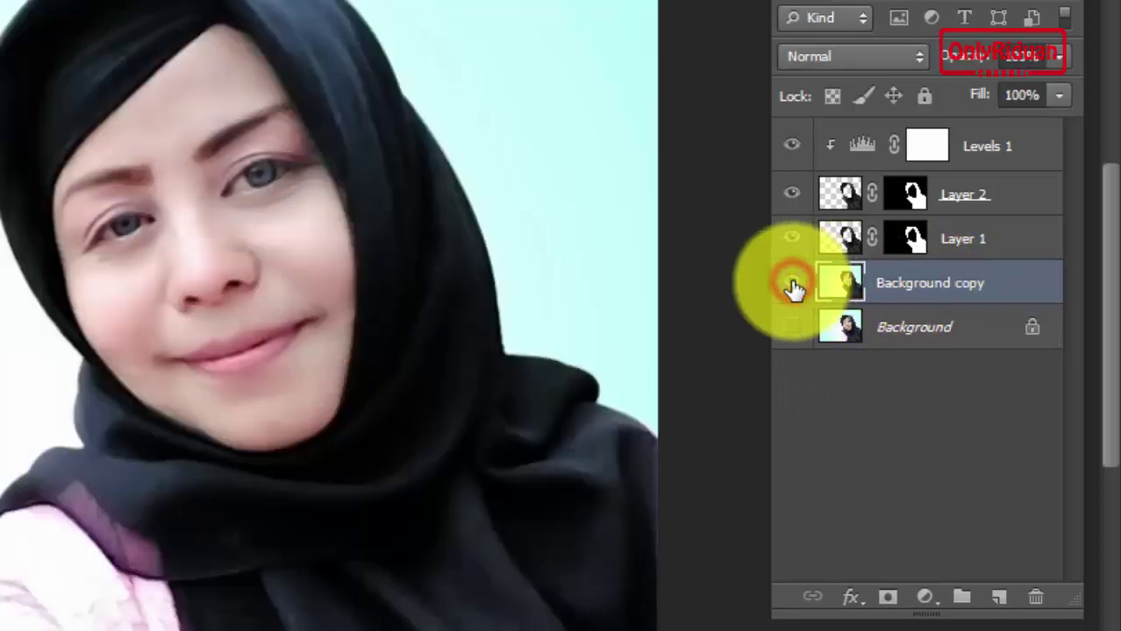
pyautogui.click(925, 287)
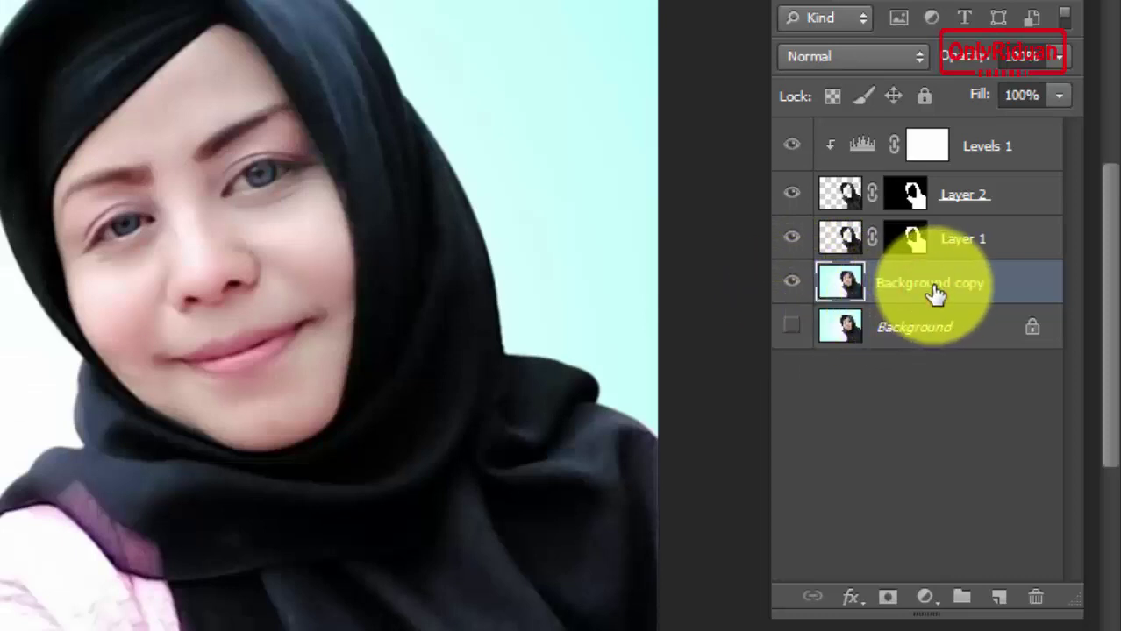
pyautogui.moveTo(936, 292); pyautogui.dragTo(930, 130)
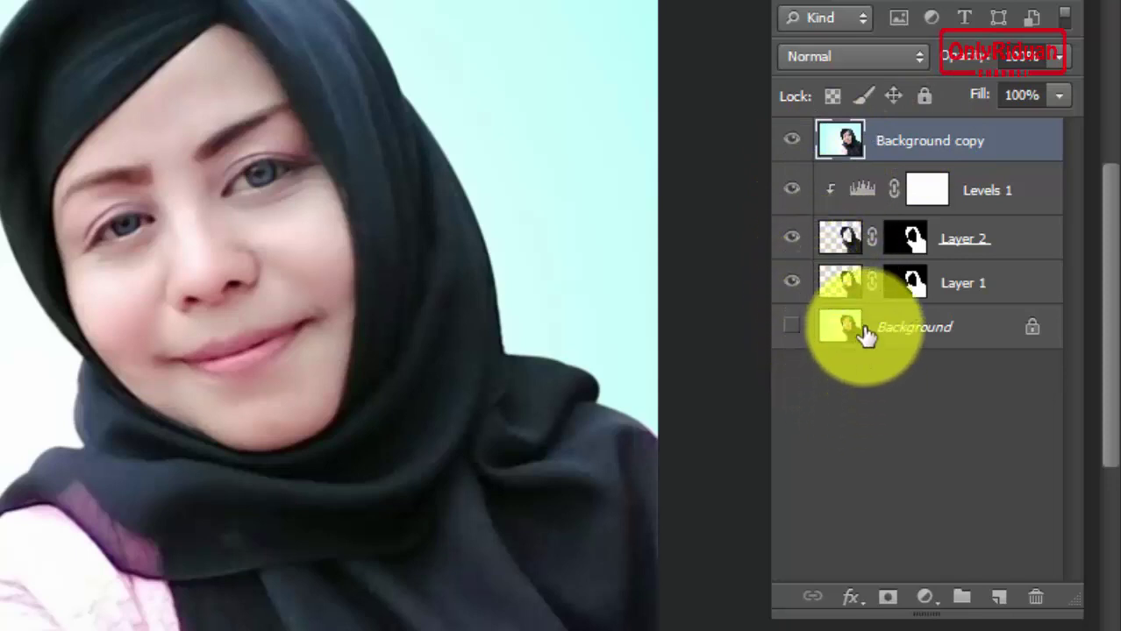
# Step: Load Layer 2's hijab outline as a selection and invert it with Select > Inverse
pyautogui.keyDown('ctrl'); pyautogui.click(850, 245); pyautogui.keyUp('ctrl')
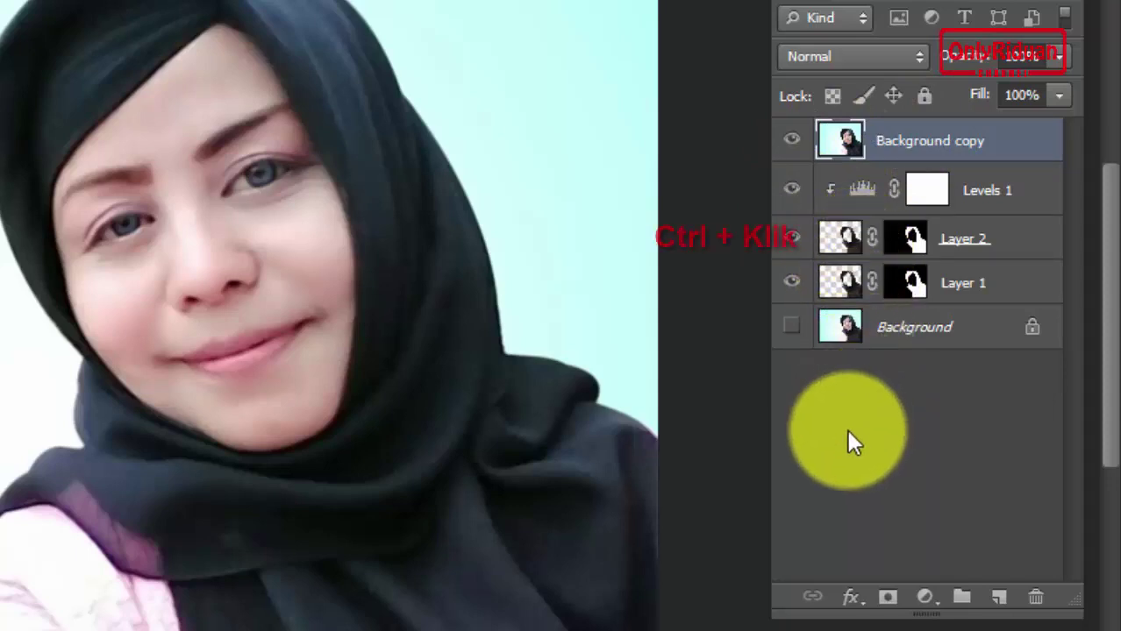
pyautogui.keyDown('ctrl'); pyautogui.click(850, 241); pyautogui.keyUp('ctrl')
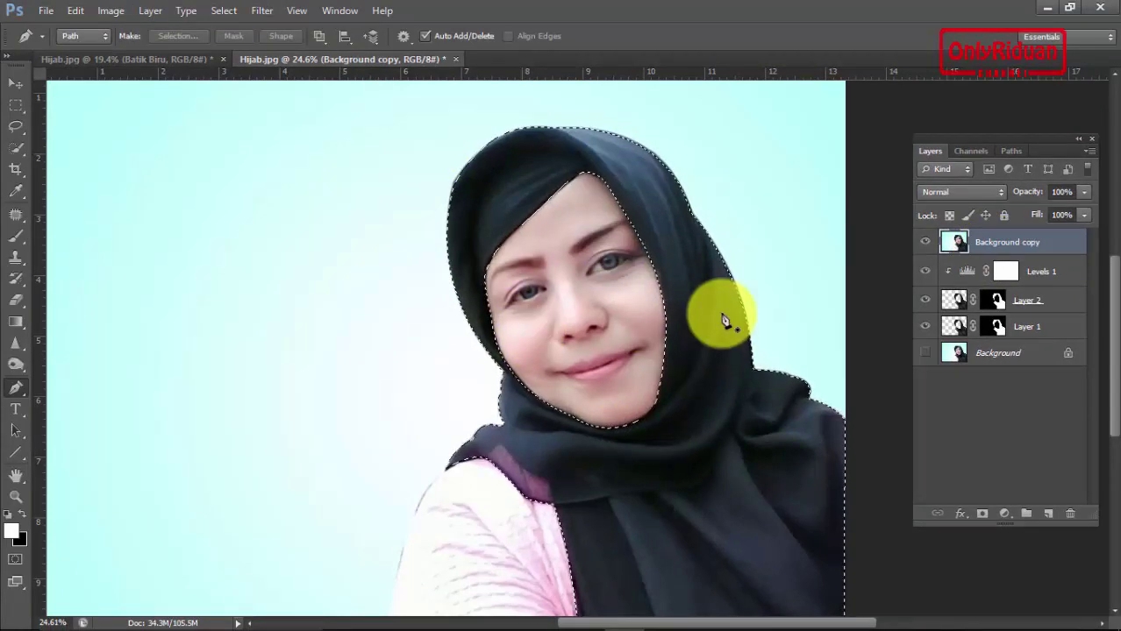
pyautogui.click(223, 10)
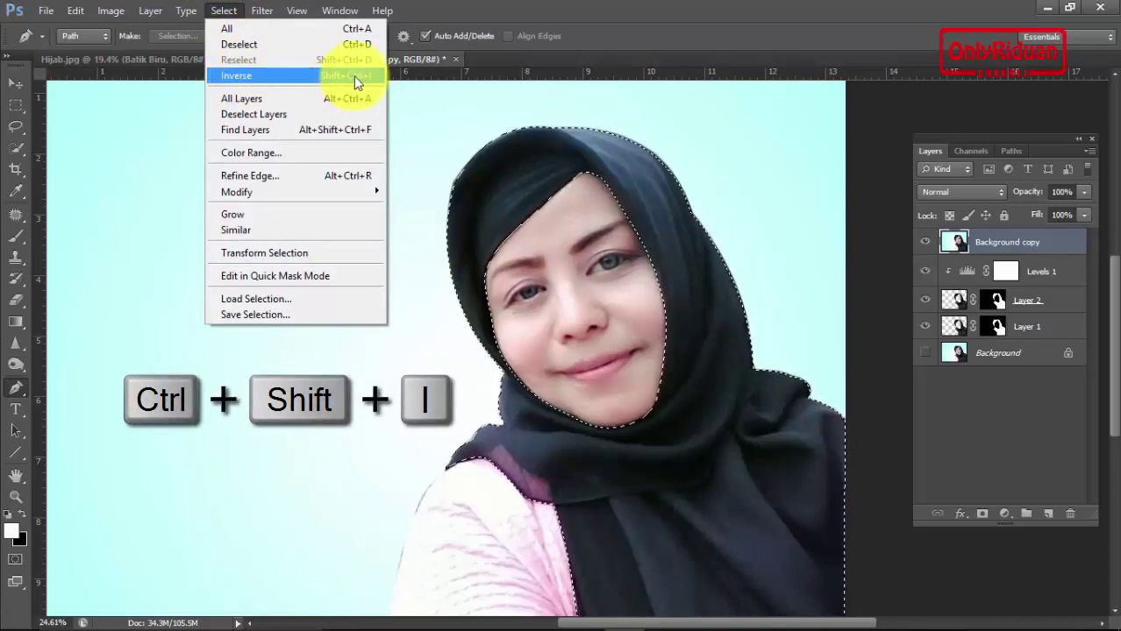
pyautogui.click(656, 133)
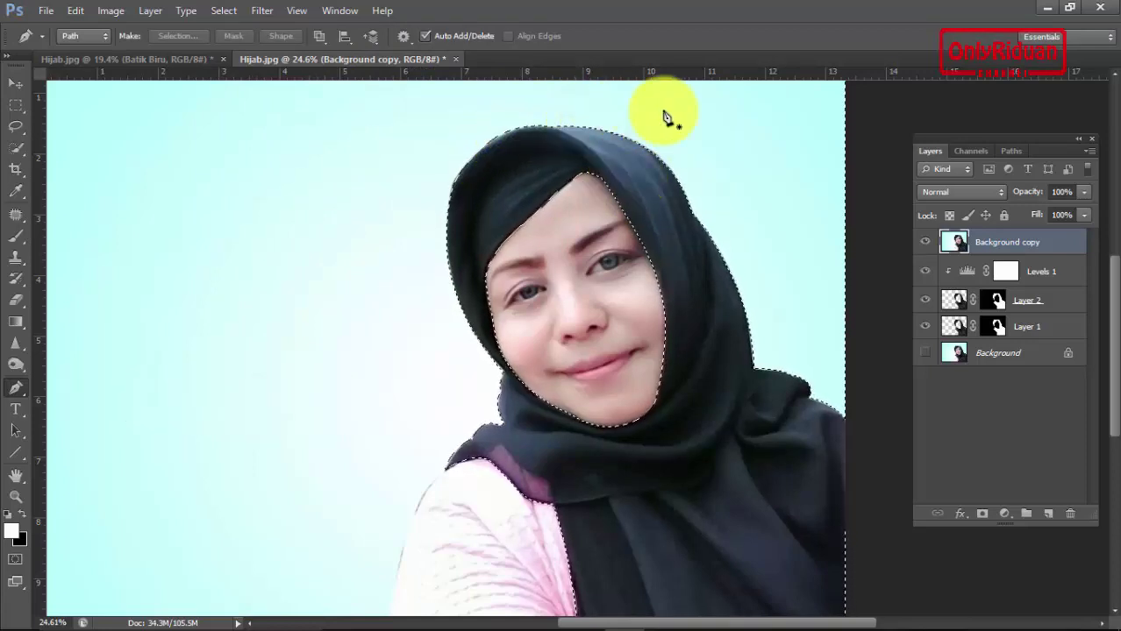
pyautogui.scroll(-1, 663, 213)
pyautogui.scroll(-1, 656, 206)
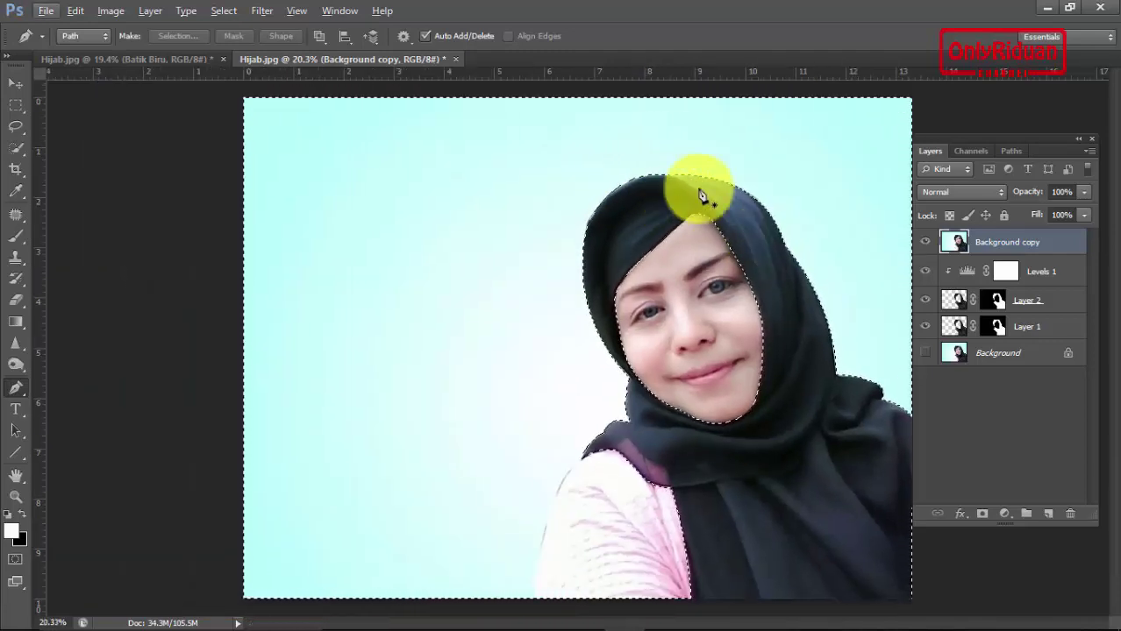
# Step: Mask Background copy with the inverted selection so only the hijab area is hidden
pyautogui.click(981, 514)
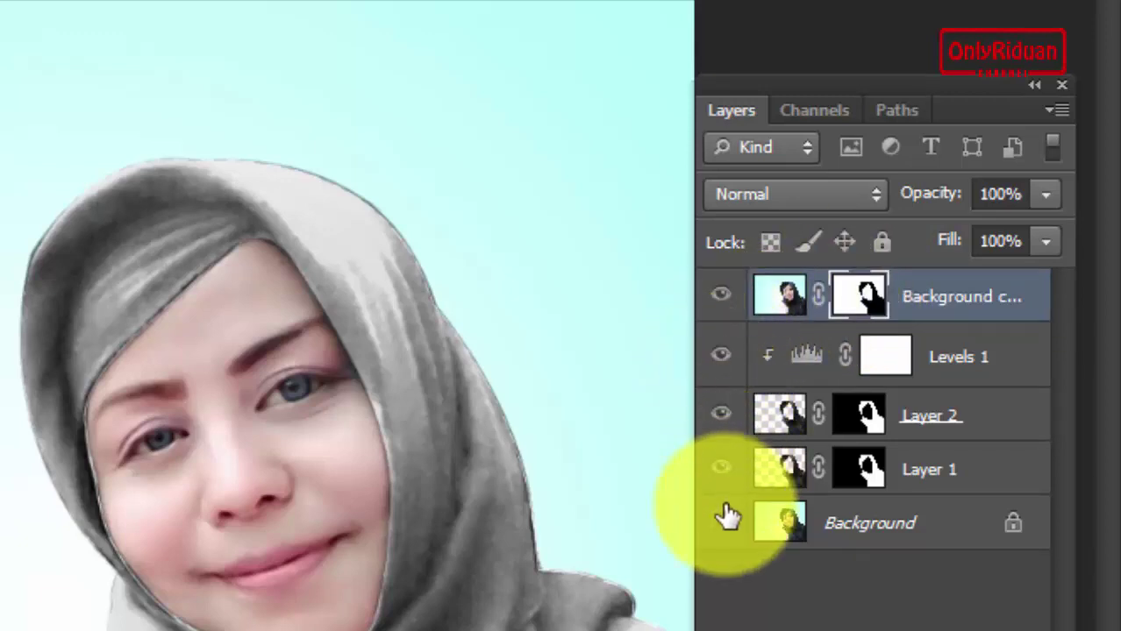
pyautogui.click(720, 523)
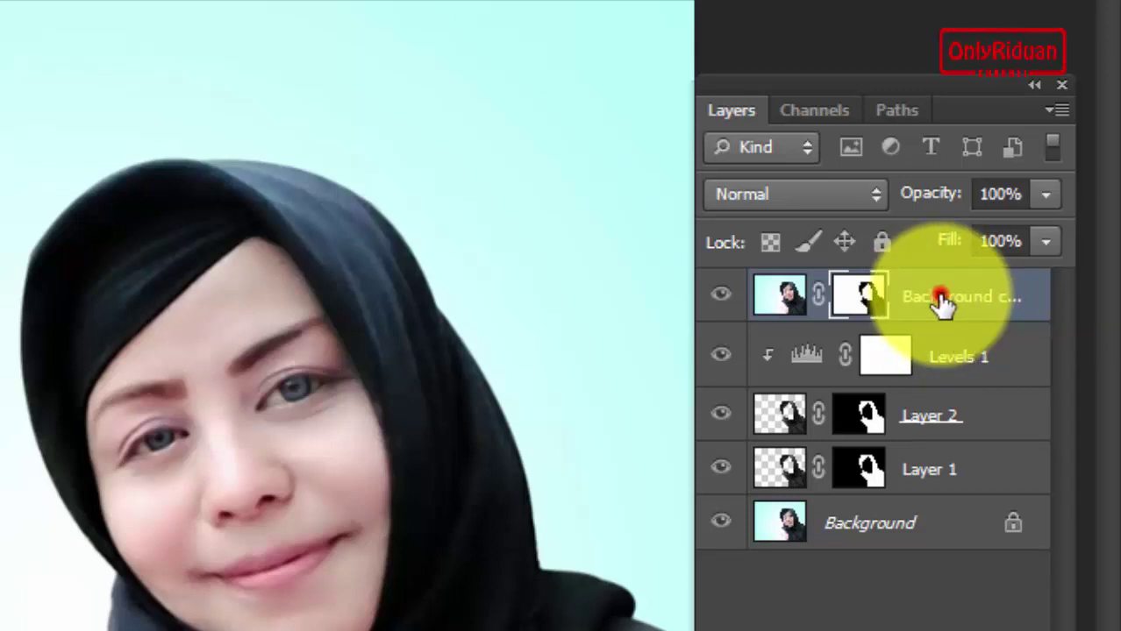
pyautogui.click(941, 301)
pyautogui.click(945, 430)
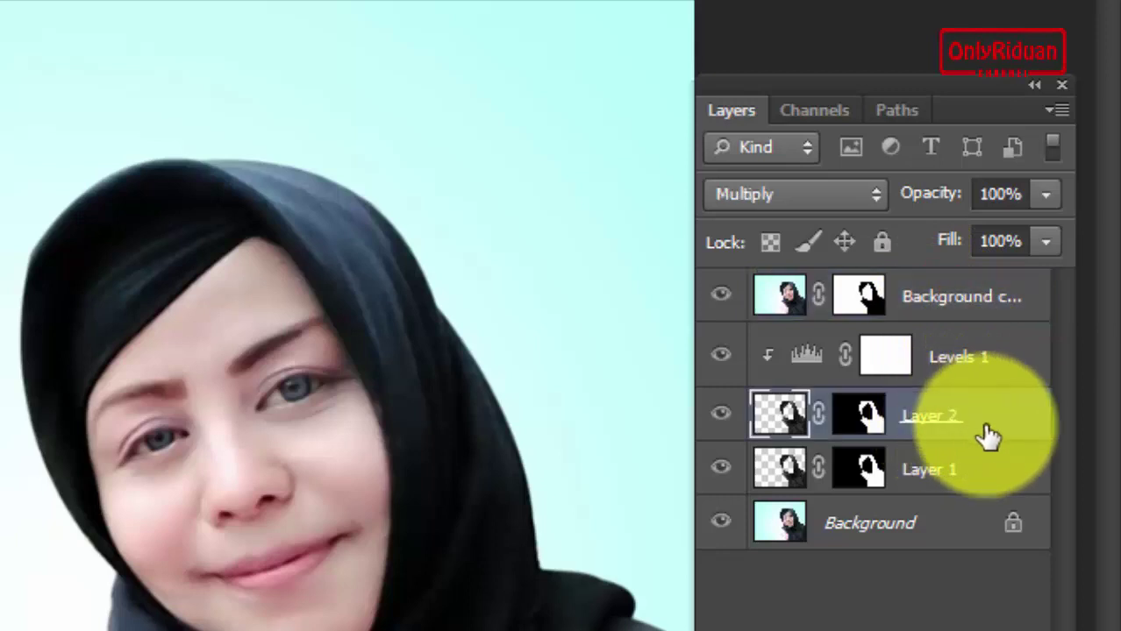
pyautogui.click(950, 473)
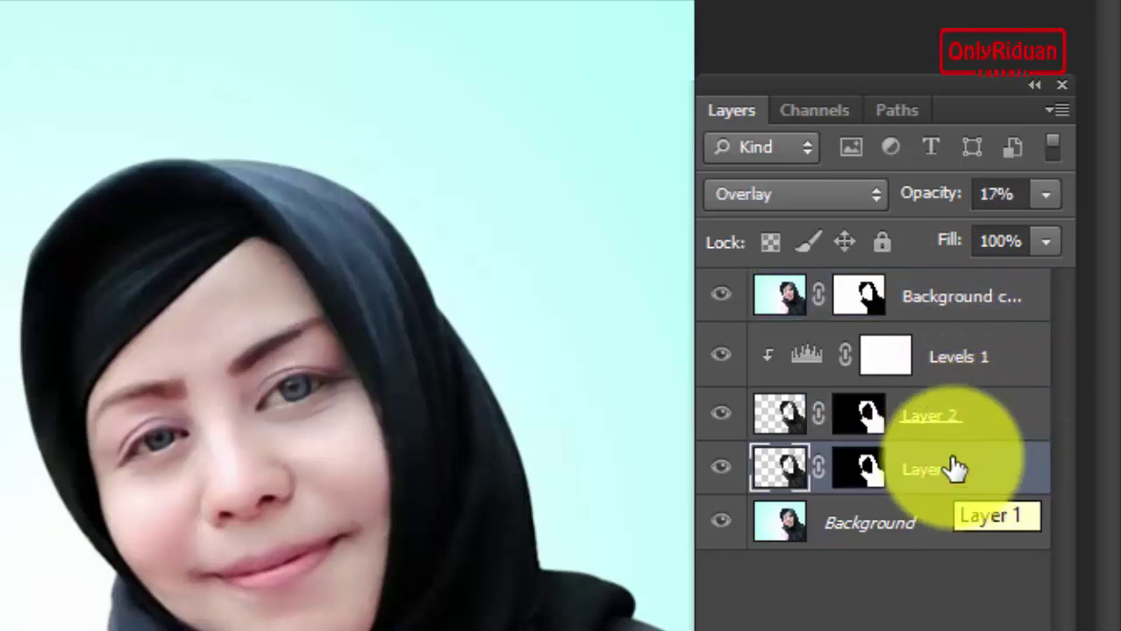
# Step: Shift-select the four layers from Background copy down to Layer 1
pyautogui.click(939, 298)
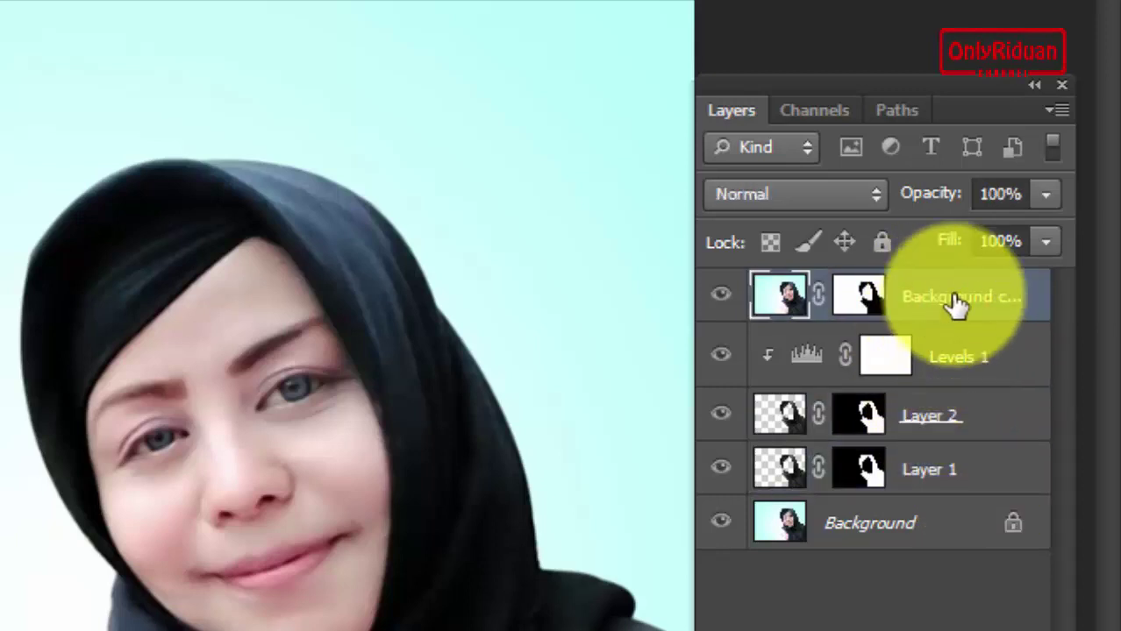
pyautogui.press('shift')
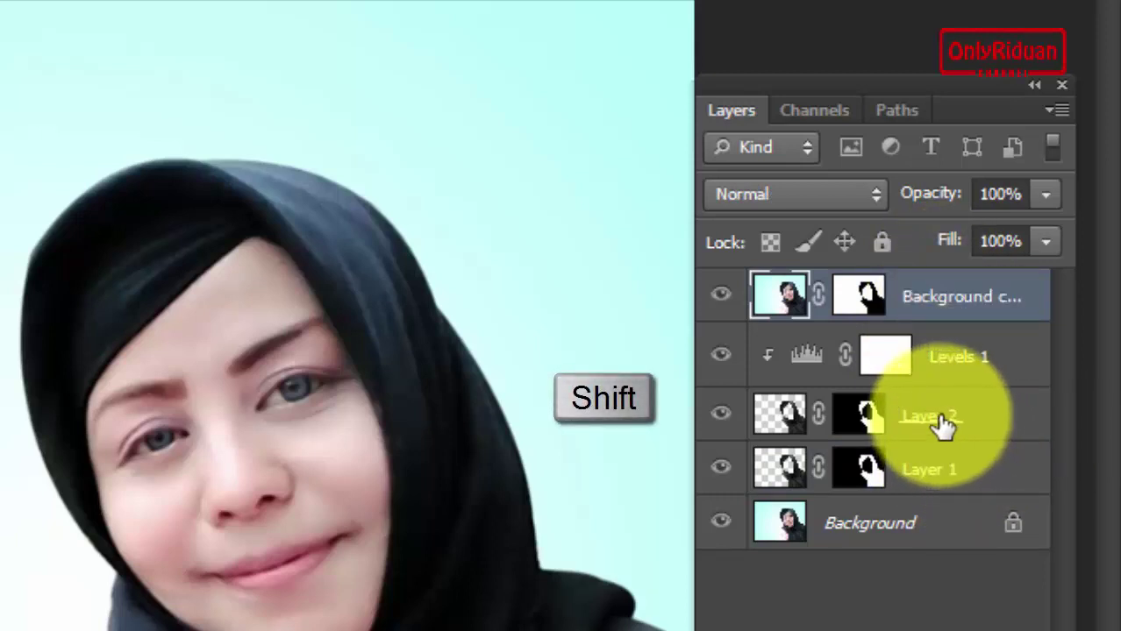
pyautogui.keyDown('shift'); pyautogui.click(946, 424); pyautogui.keyUp('shift')
pyautogui.keyDown('shift'); pyautogui.click(941, 474); pyautogui.keyUp('shift')
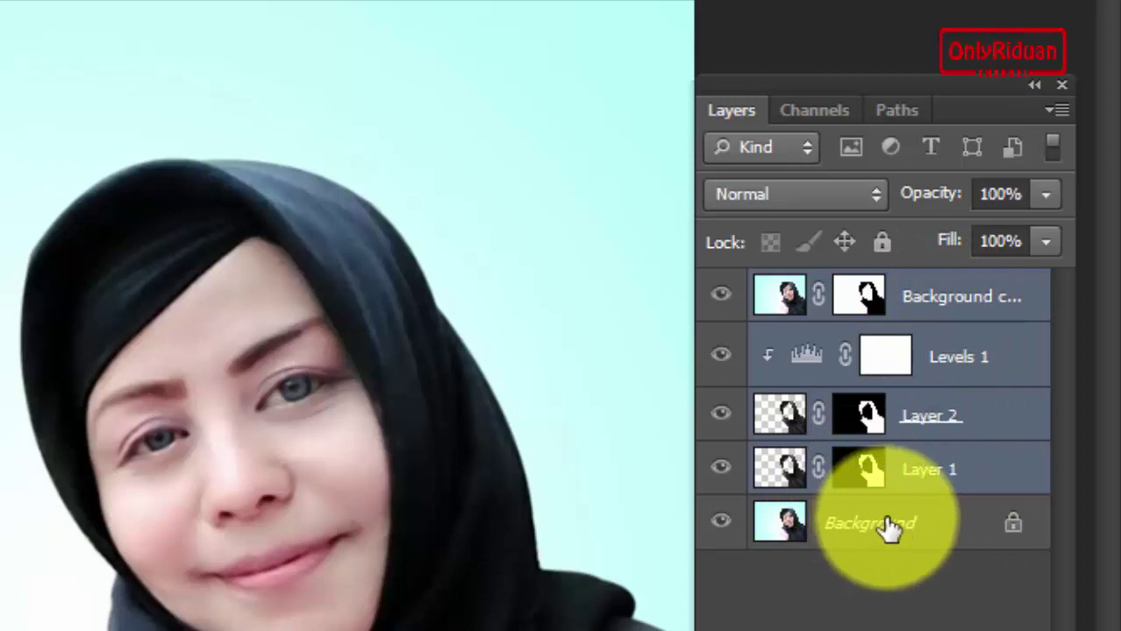
# Step: Group Background copy, Levels 1, Layer 2 and Layer 1 into Group 1, then check its contents
pyautogui.hotkey('ctrl', 'g')
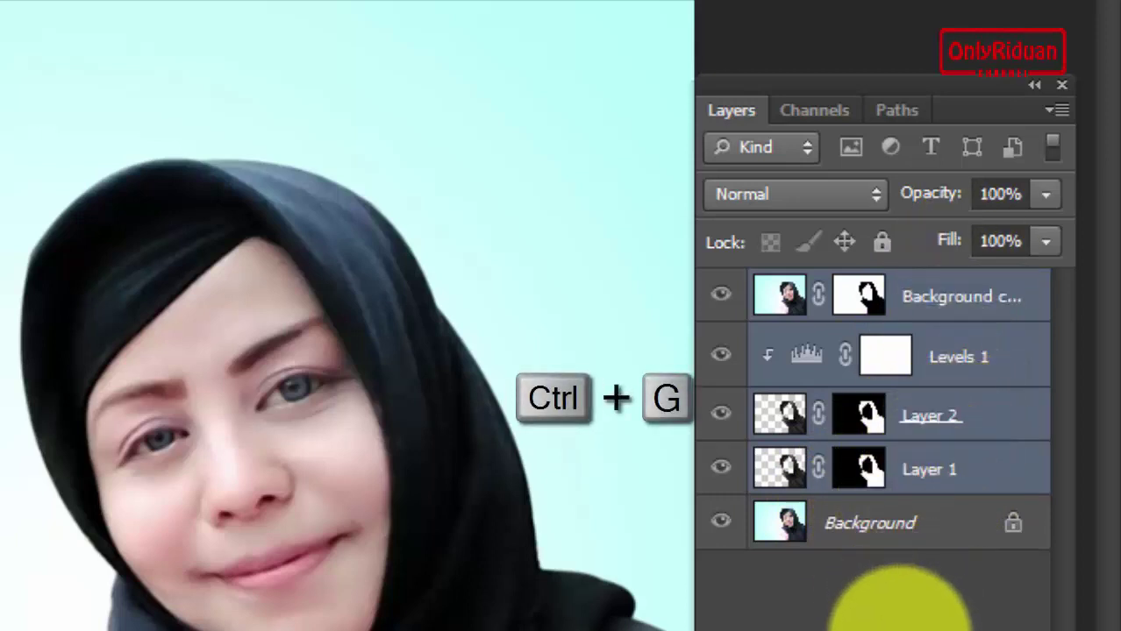
pyautogui.hotkey('ctrl', 'g')
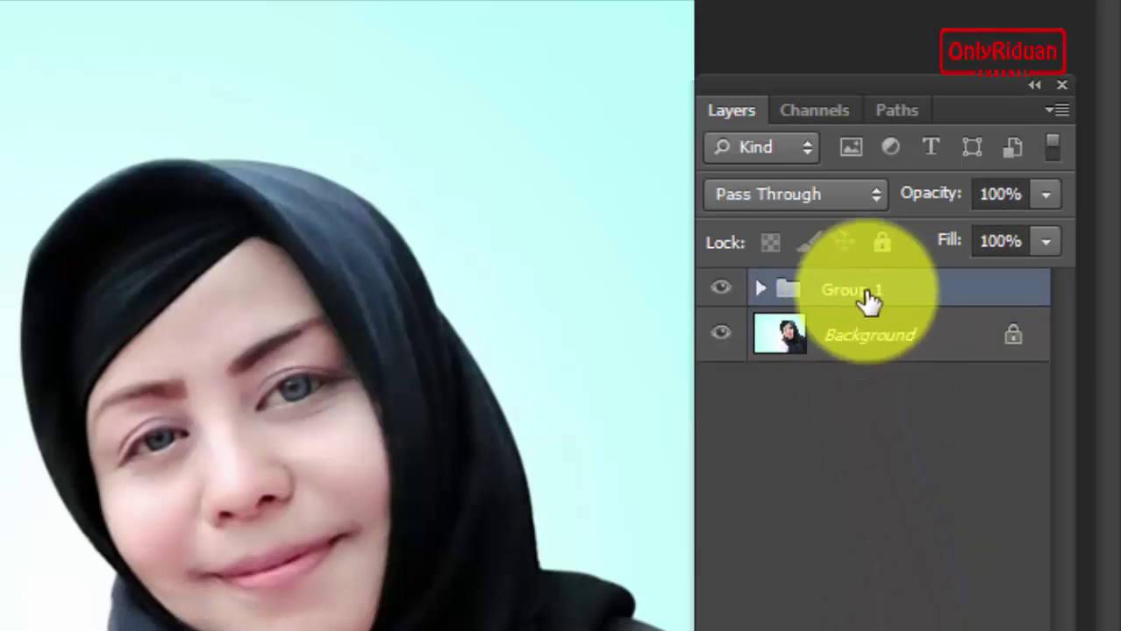
pyautogui.click(760, 289)
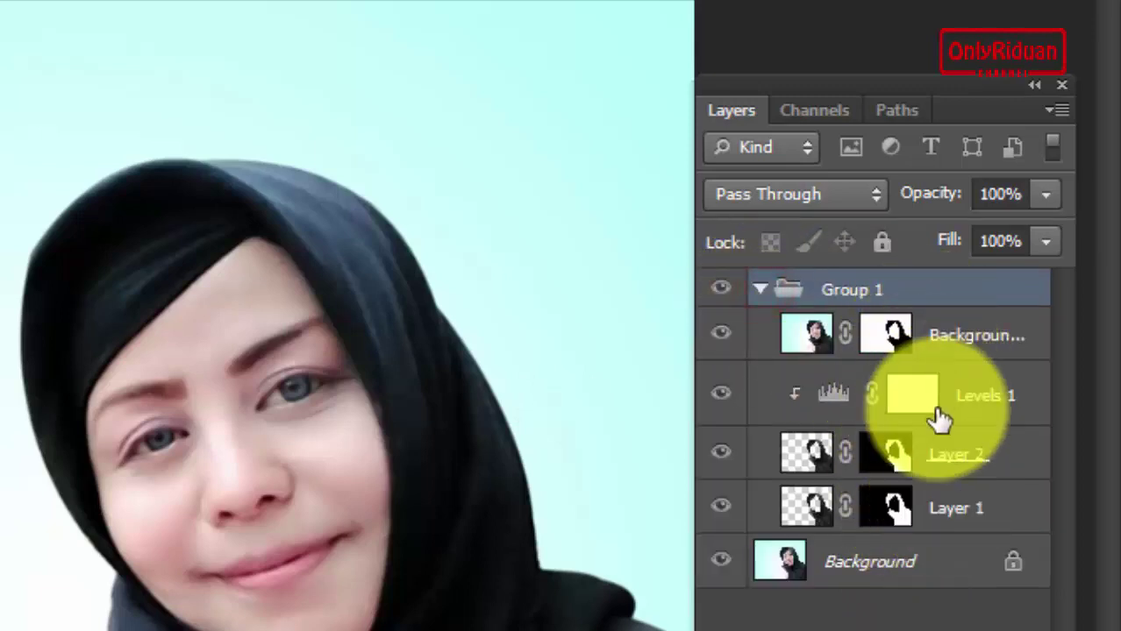
pyautogui.click(759, 290)
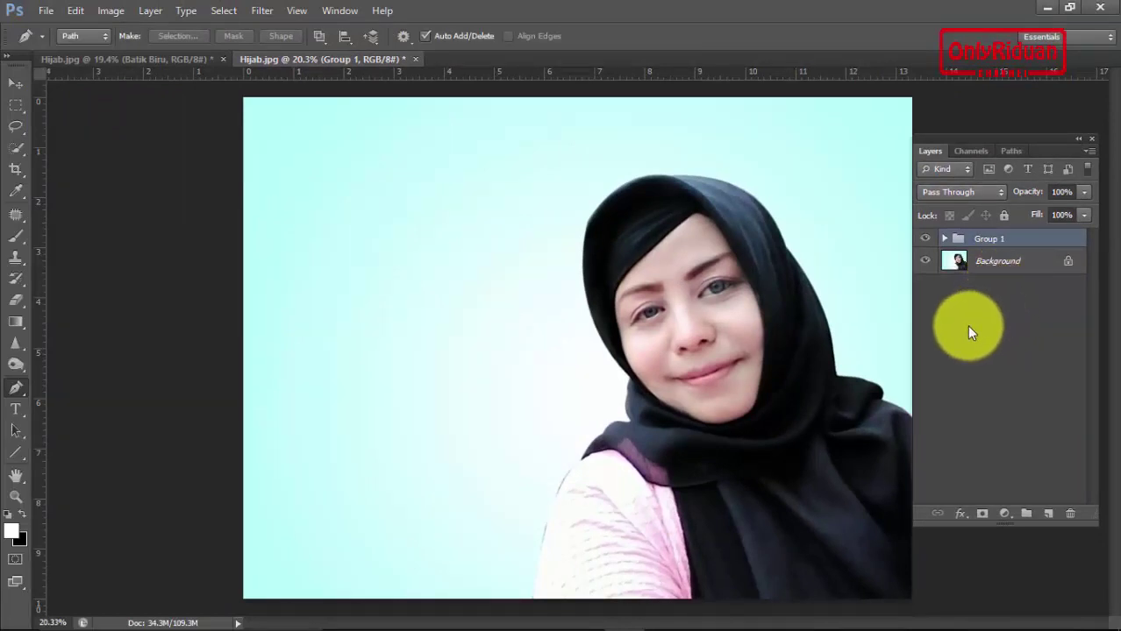
# Step: Place FLORAL-1024x983.jpg above Background, scaled to about 89% and moved over the hijab
pyautogui.click(1006, 265)
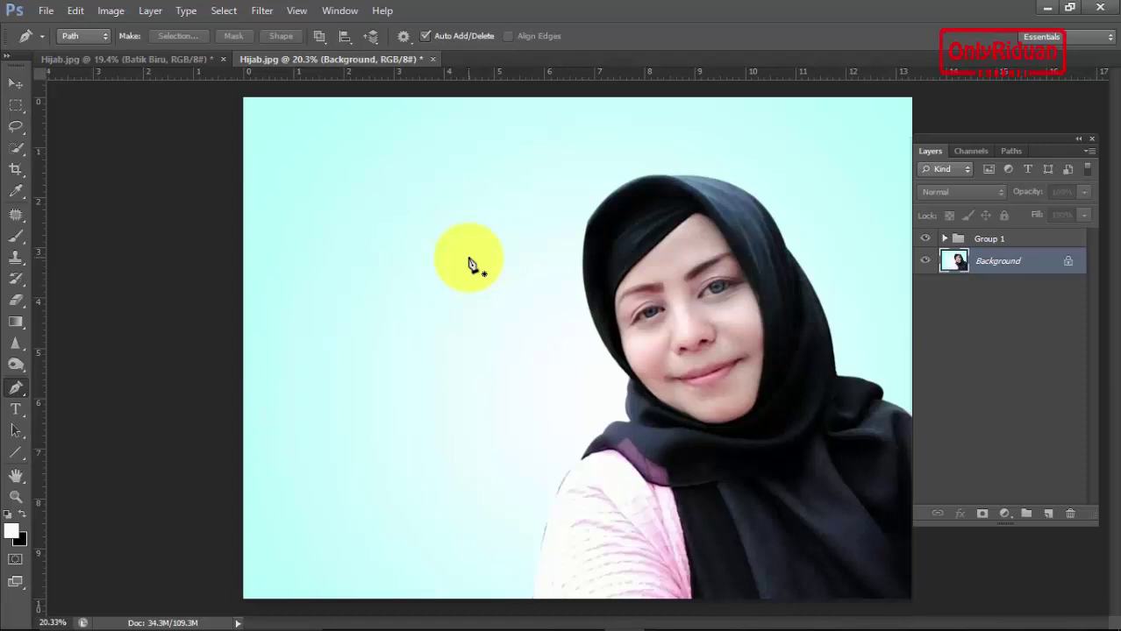
pyautogui.click(45, 12)
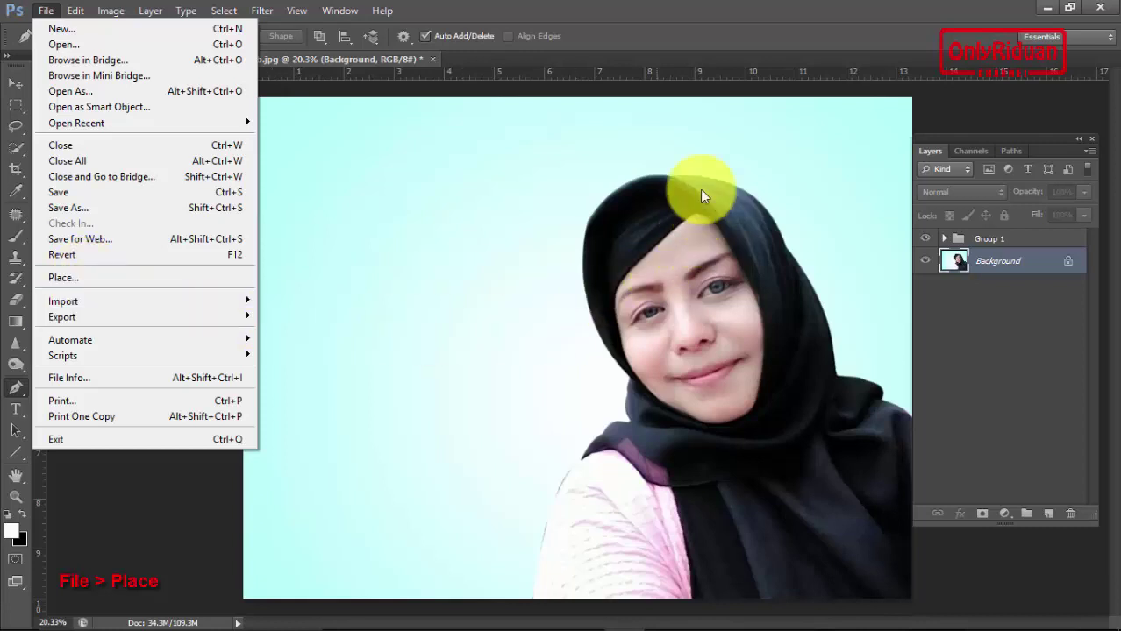
pyautogui.click(45, 11)
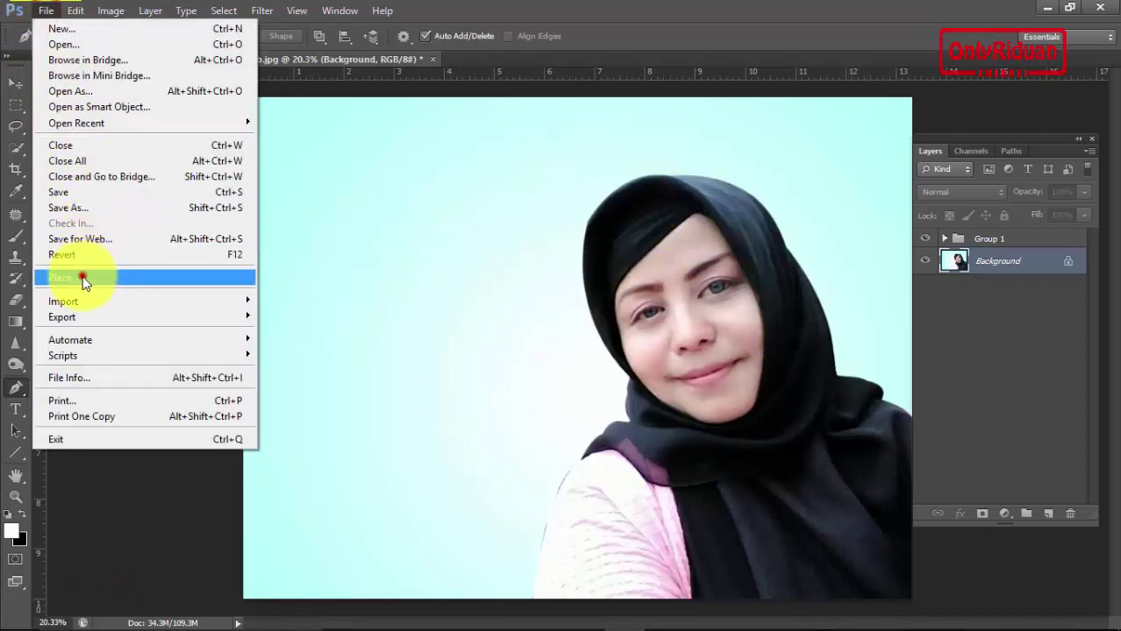
pyautogui.click(82, 277)
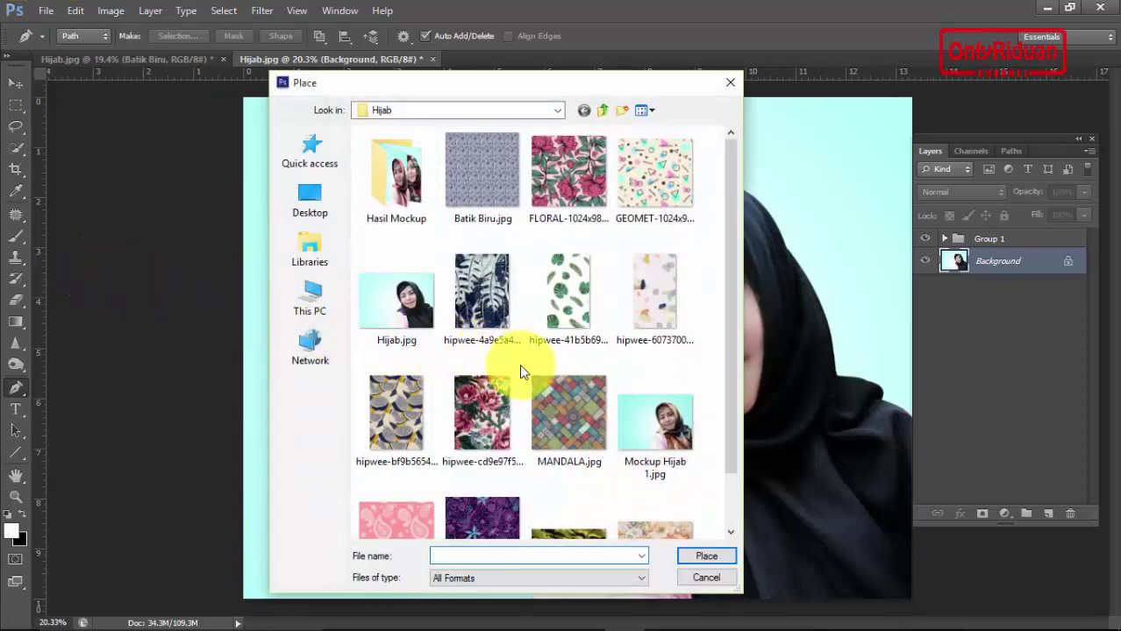
pyautogui.click(559, 179)
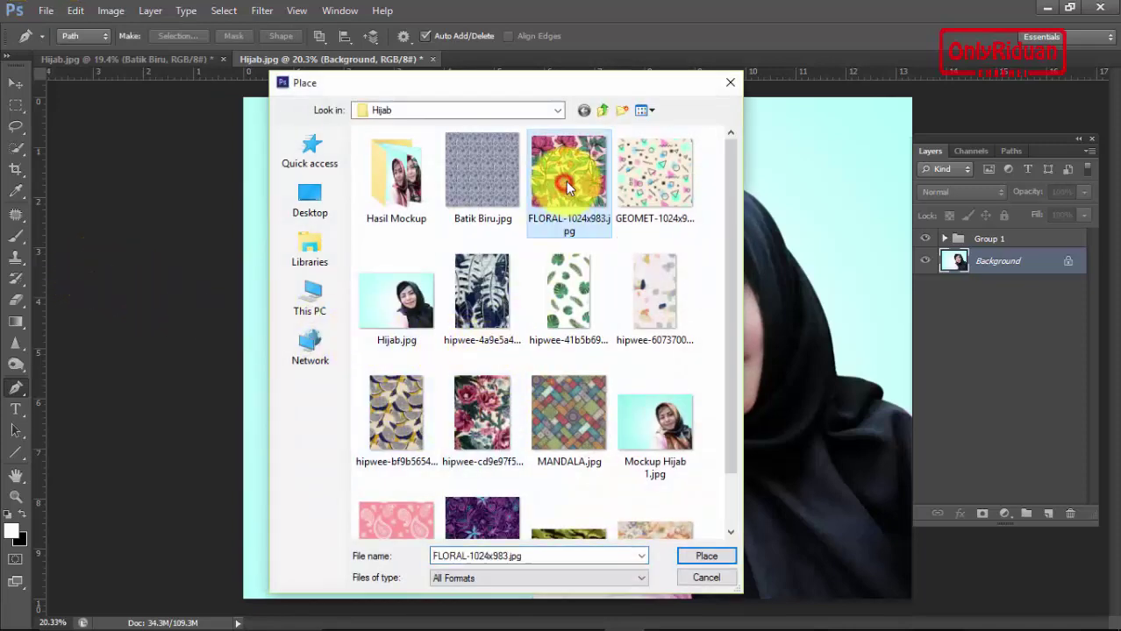
pyautogui.click(683, 554)
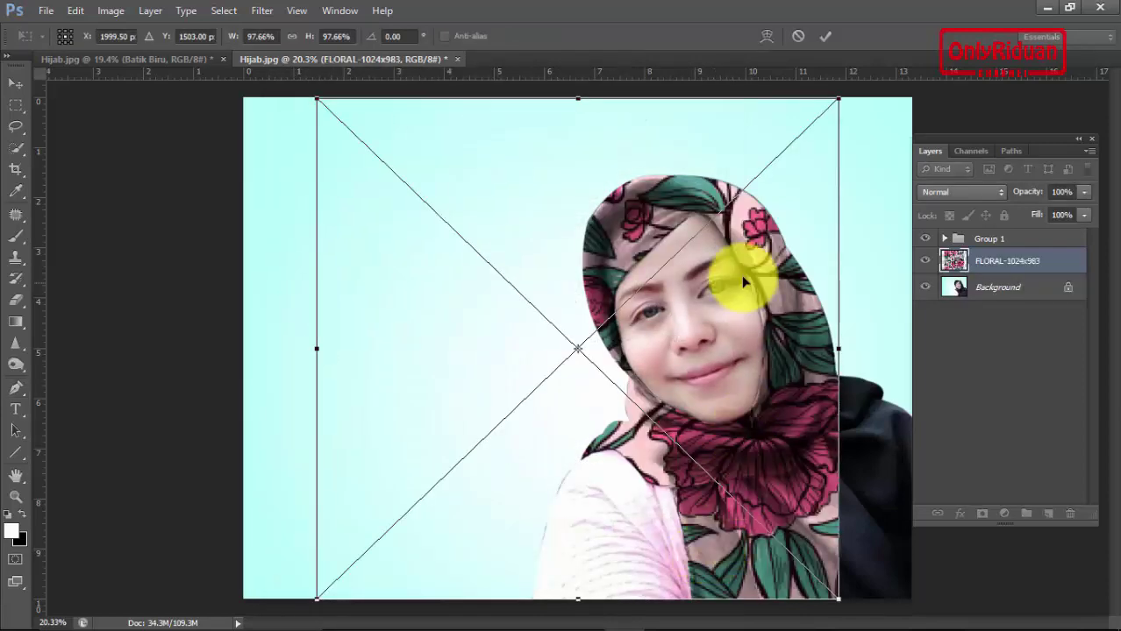
pyautogui.moveTo(532, 347); pyautogui.dragTo(605, 371)
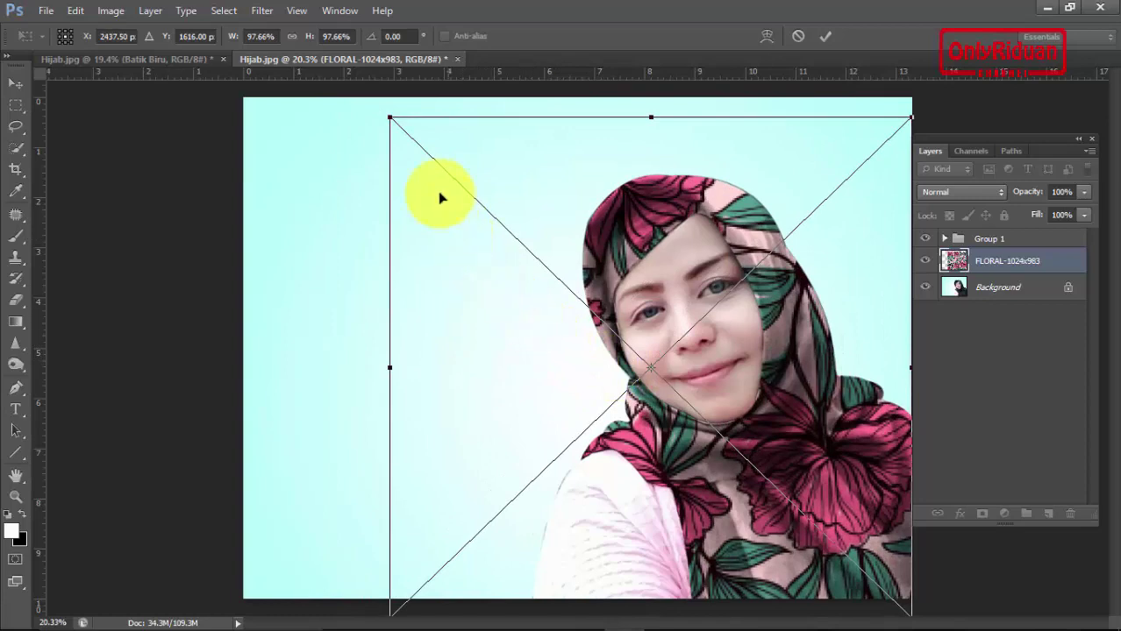
pyautogui.moveTo(390, 117); pyautogui.dragTo(437, 163)
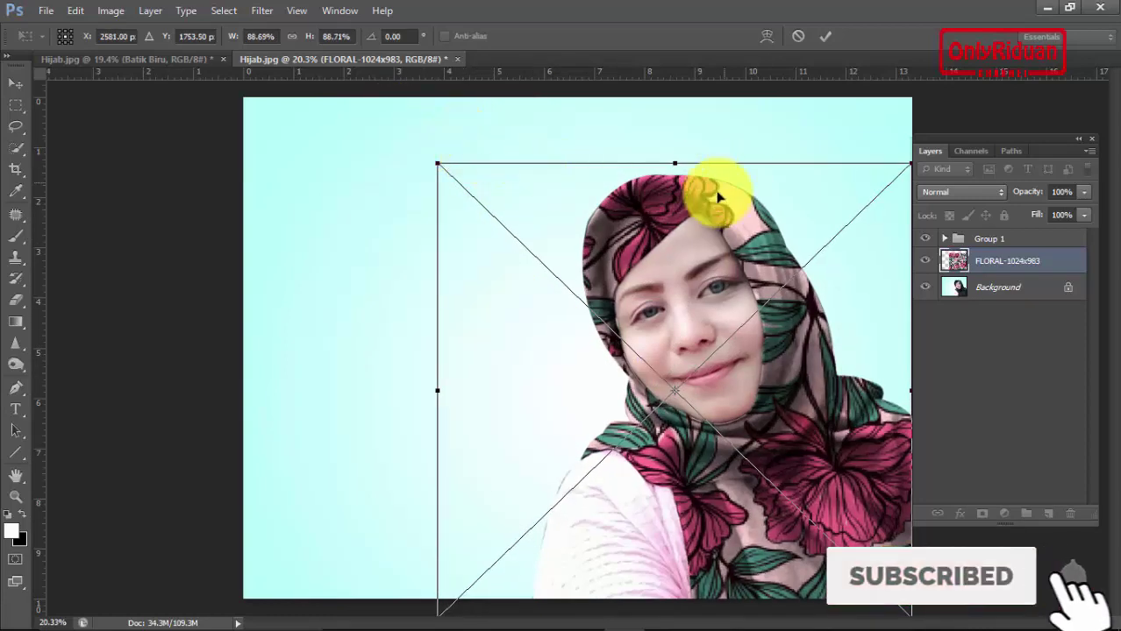
pyautogui.click(823, 36)
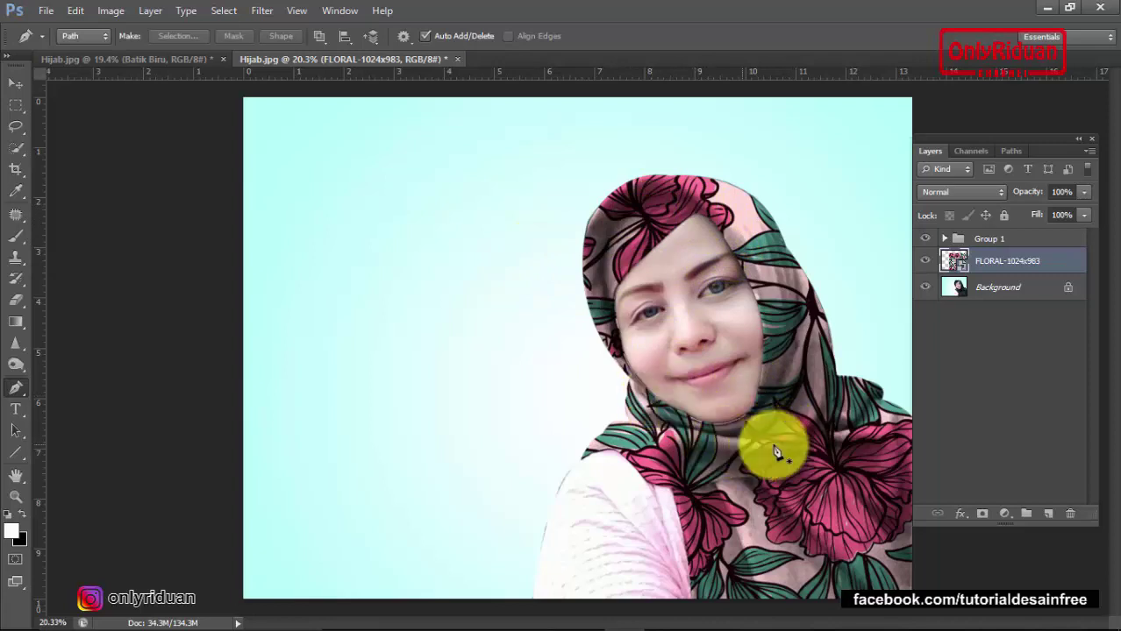
# Step: Set the Levels 1 inputs in Group 1 to 0, 0.68 and 64, then collapse the group
pyautogui.click(945, 239)
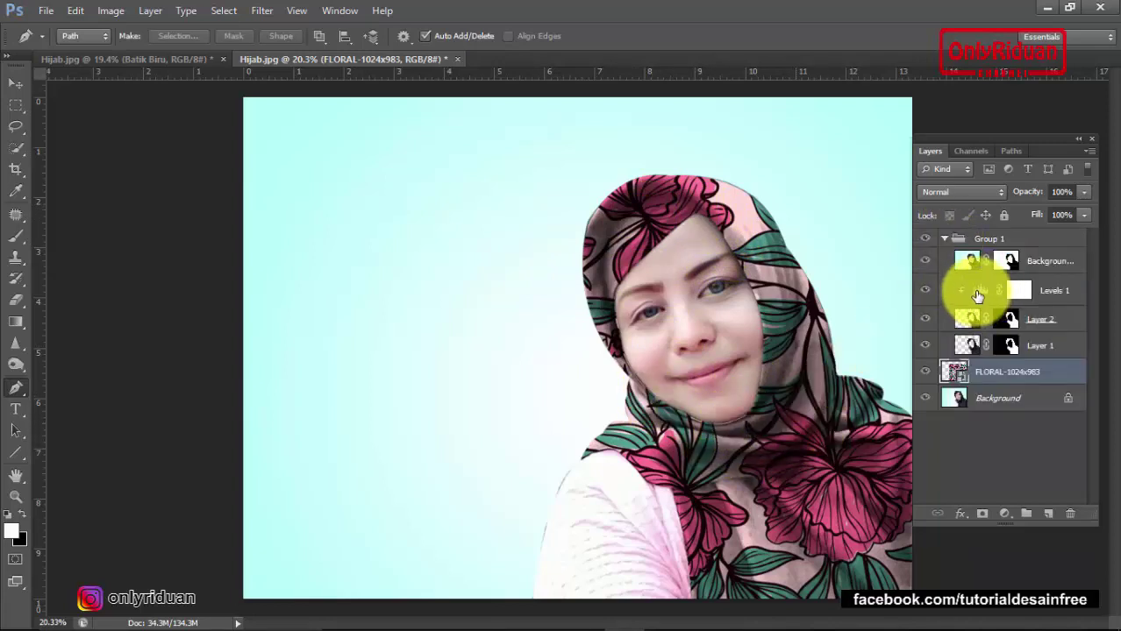
pyautogui.doubleClick(981, 293)
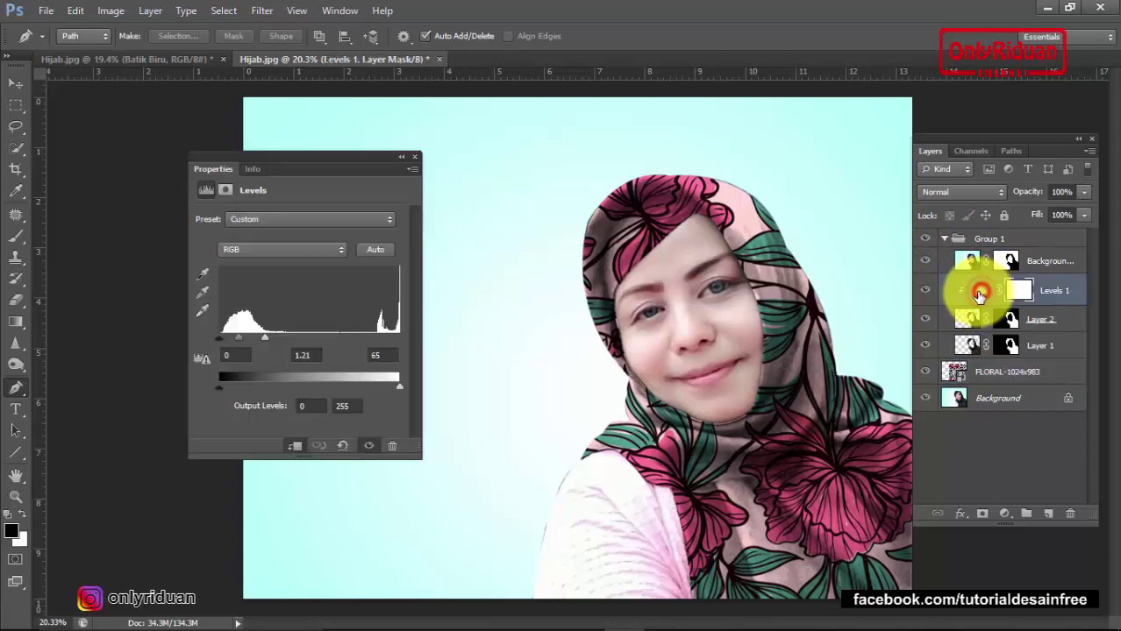
pyautogui.moveTo(399, 337); pyautogui.dragTo(248, 336)
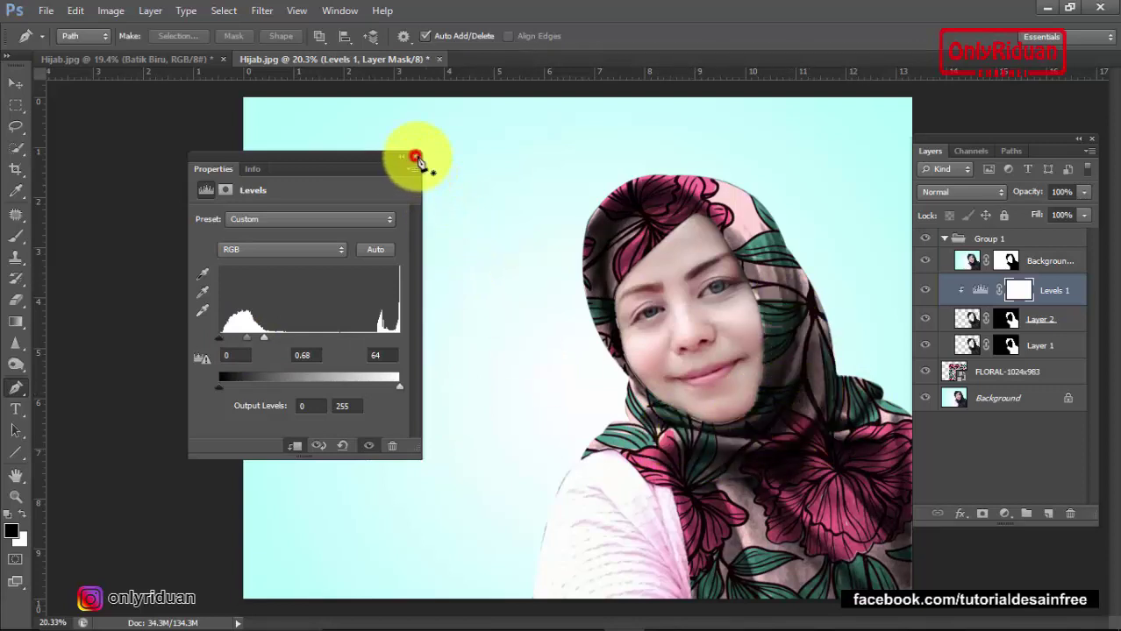
pyautogui.click(416, 157)
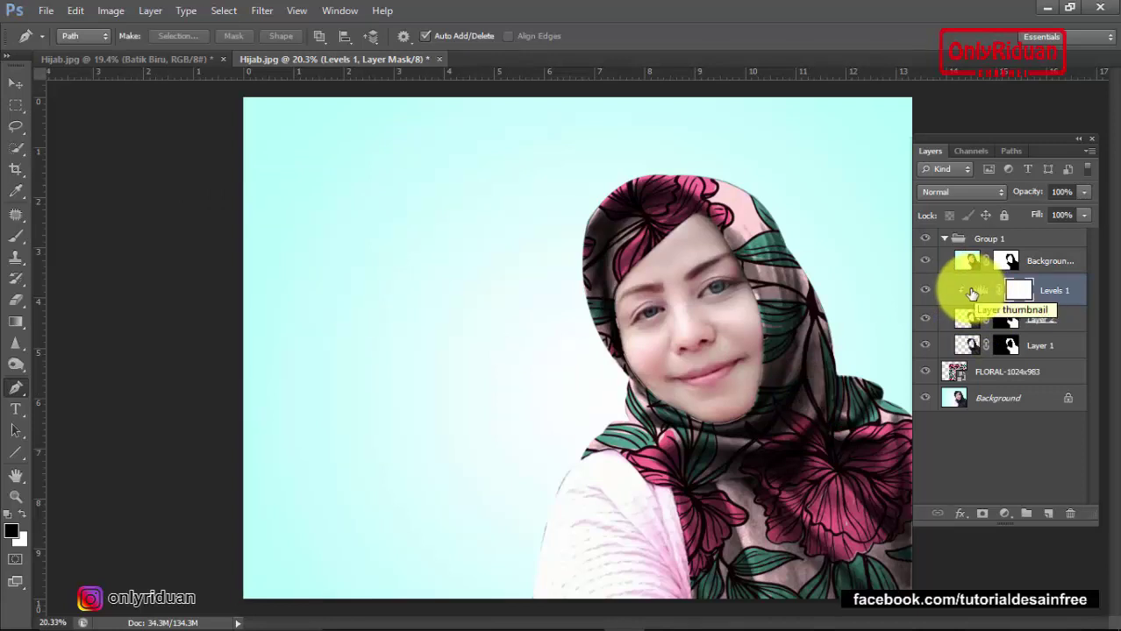
pyautogui.click(943, 239)
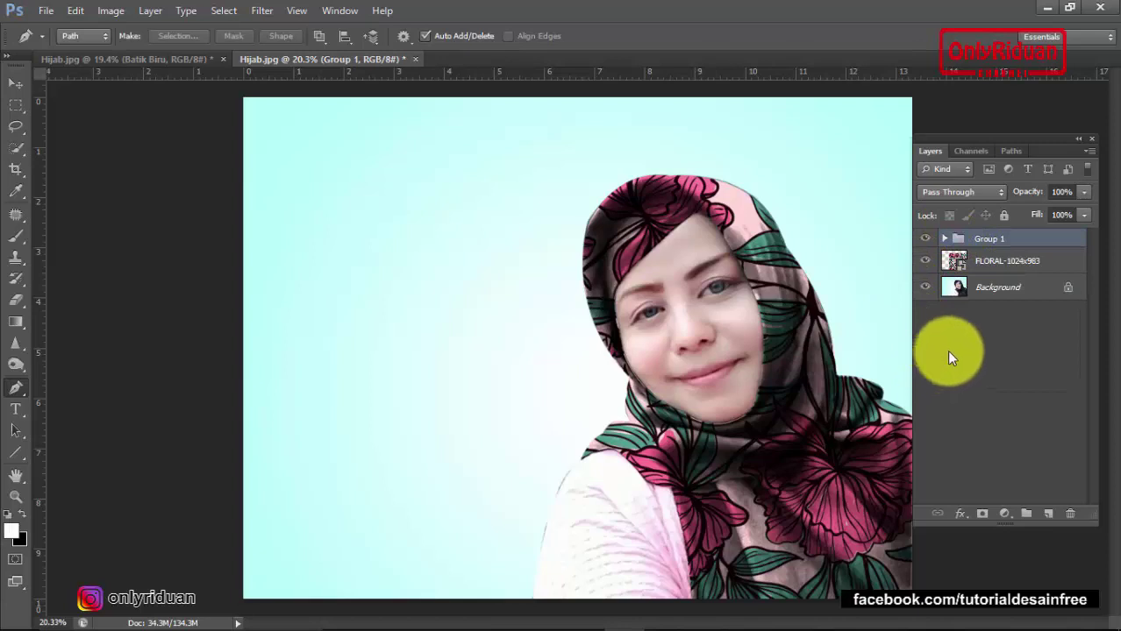
# Step: Hide the floral layer and place Batik Biru.jpg over the hijab, scaled to about 20%
pyautogui.click(1006, 294)
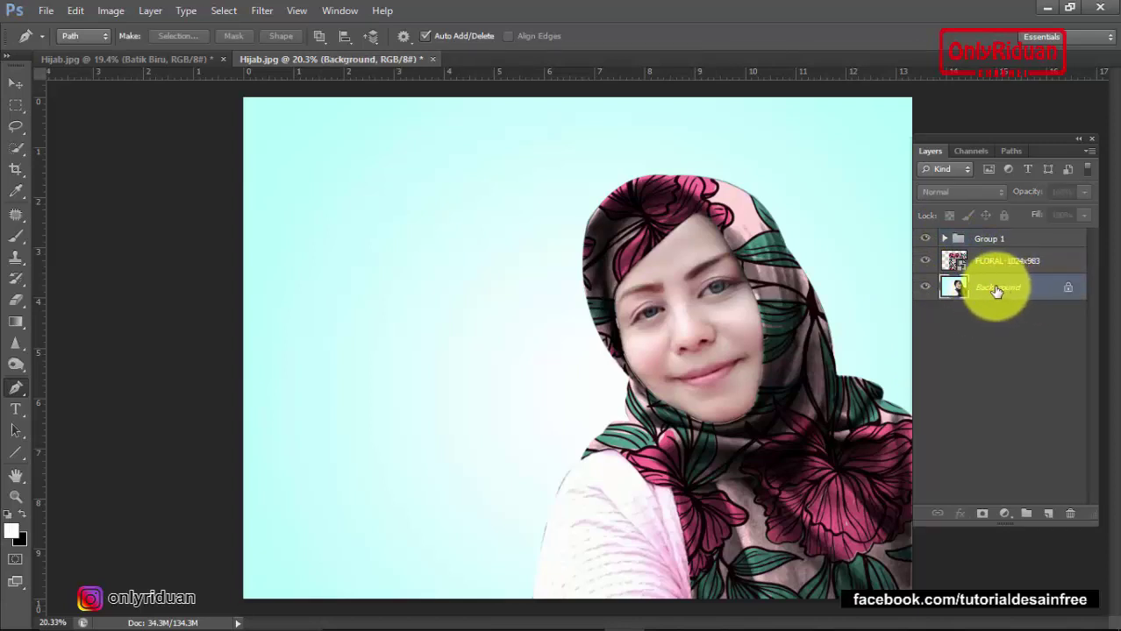
pyautogui.click(926, 261)
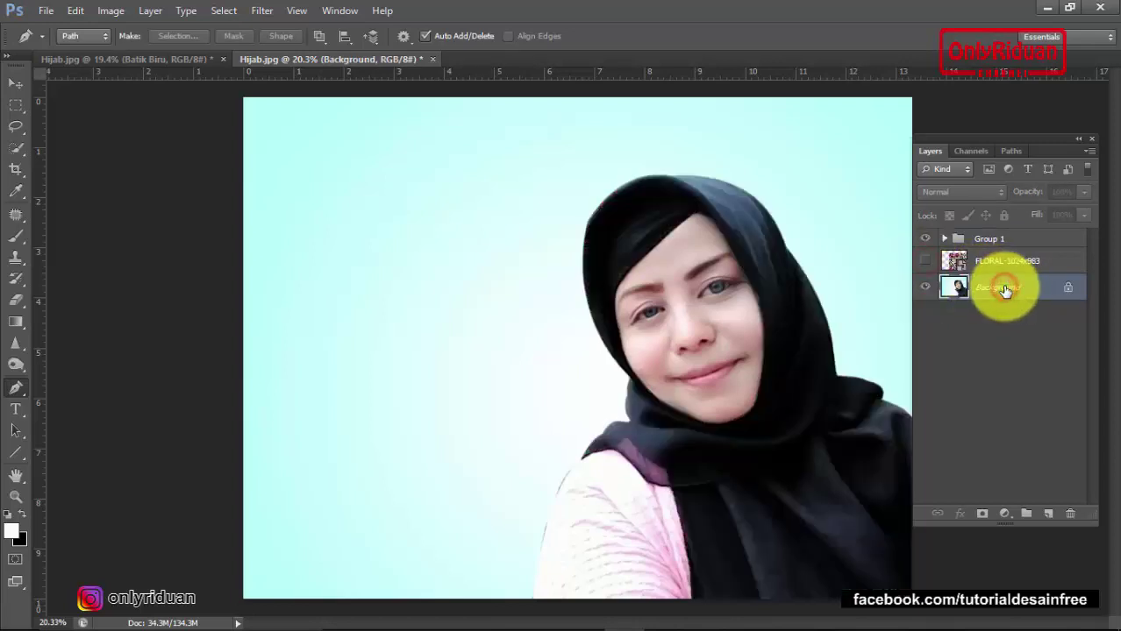
pyautogui.click(47, 12)
pyautogui.click(73, 275)
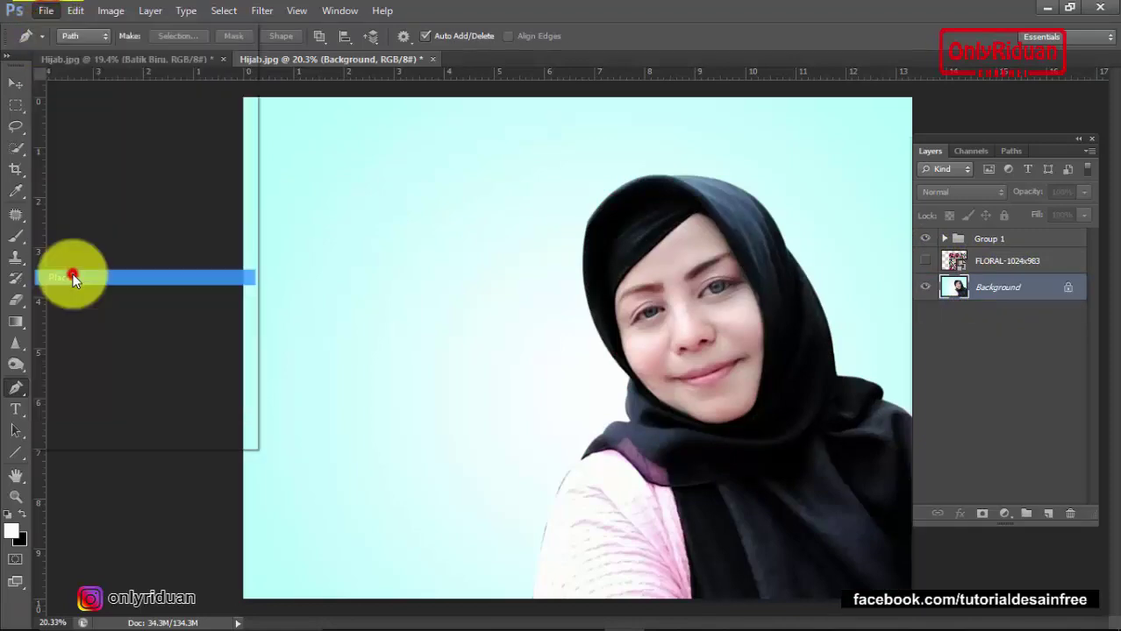
pyautogui.click(474, 188)
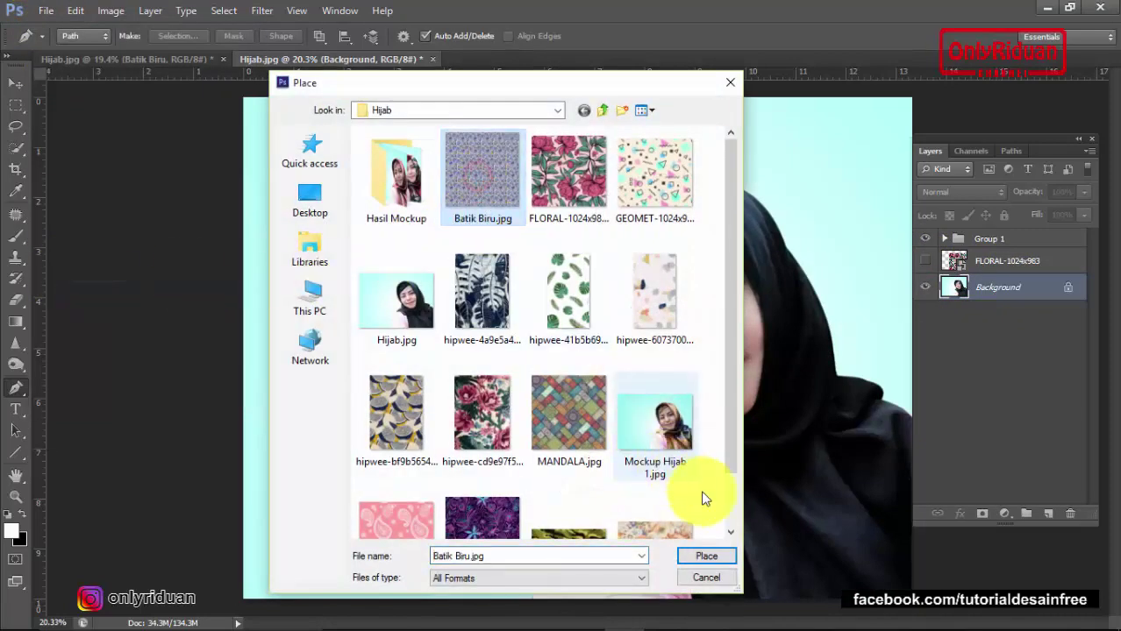
pyautogui.click(713, 557)
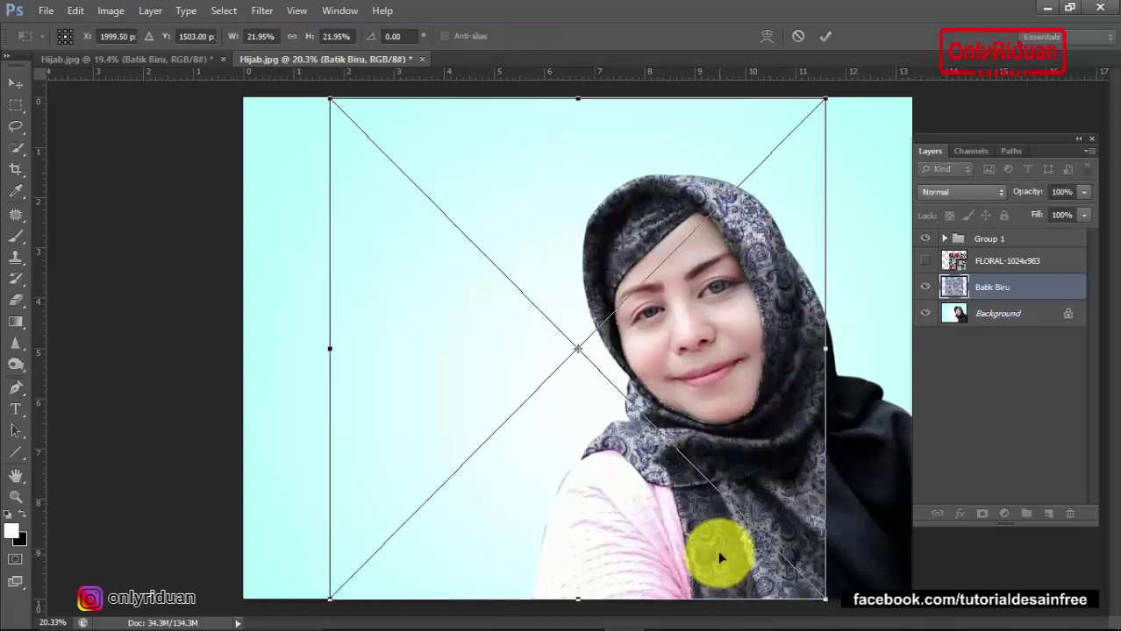
pyautogui.moveTo(571, 344)
pyautogui.mouseDown()
pyautogui.moveTo(651, 372)
pyautogui.moveTo(663, 364)
pyautogui.mouseUp()
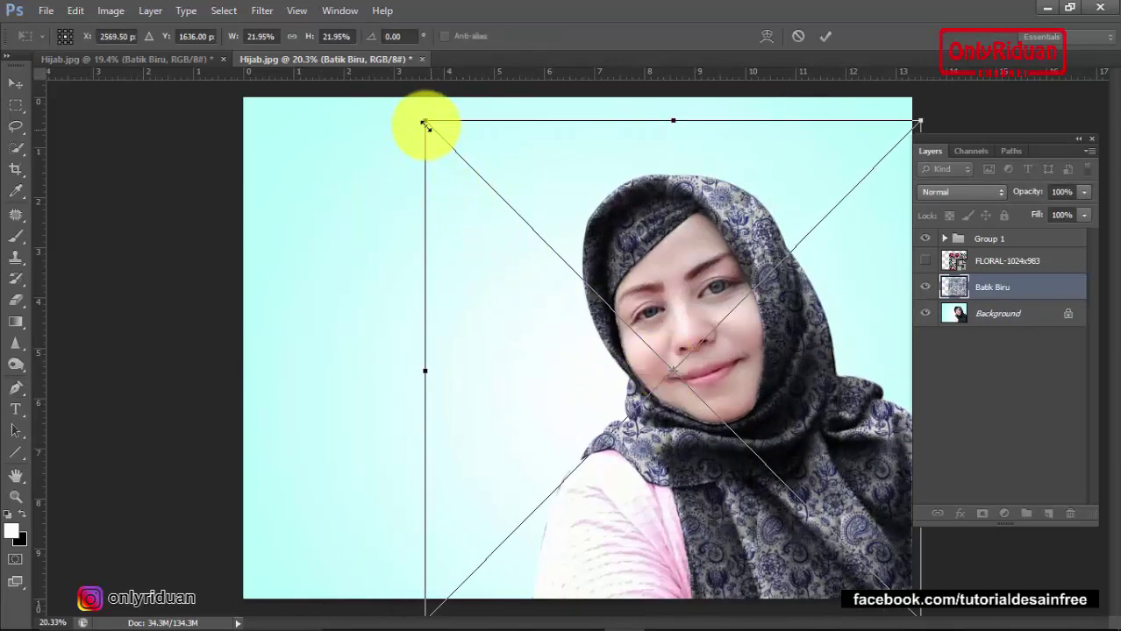
pyautogui.moveTo(426, 123); pyautogui.dragTo(463, 160)
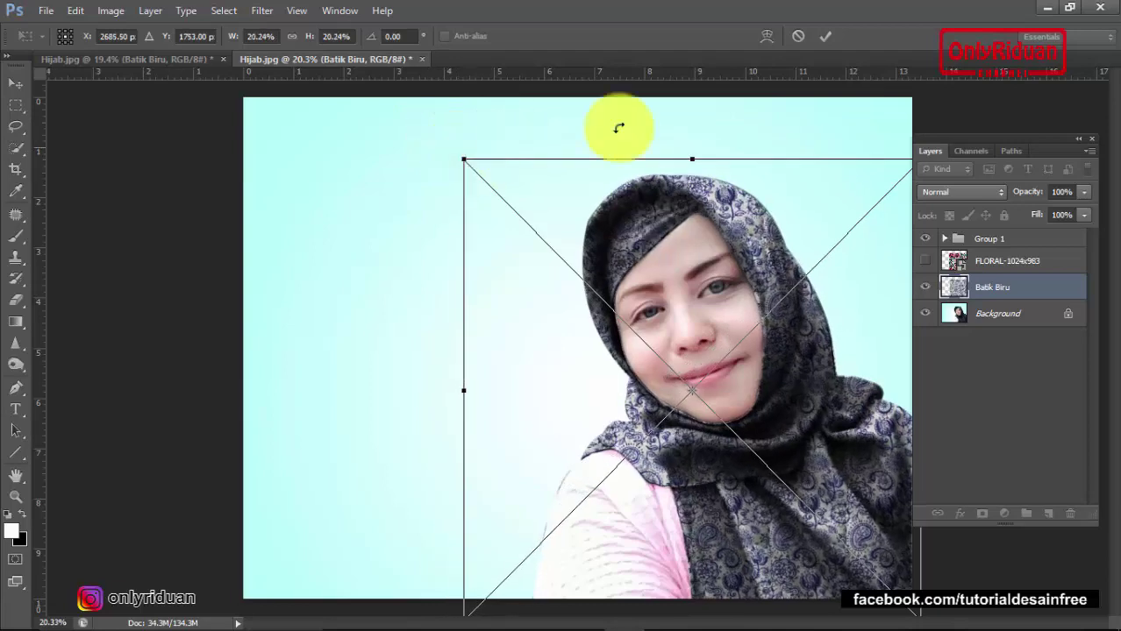
pyautogui.click(826, 37)
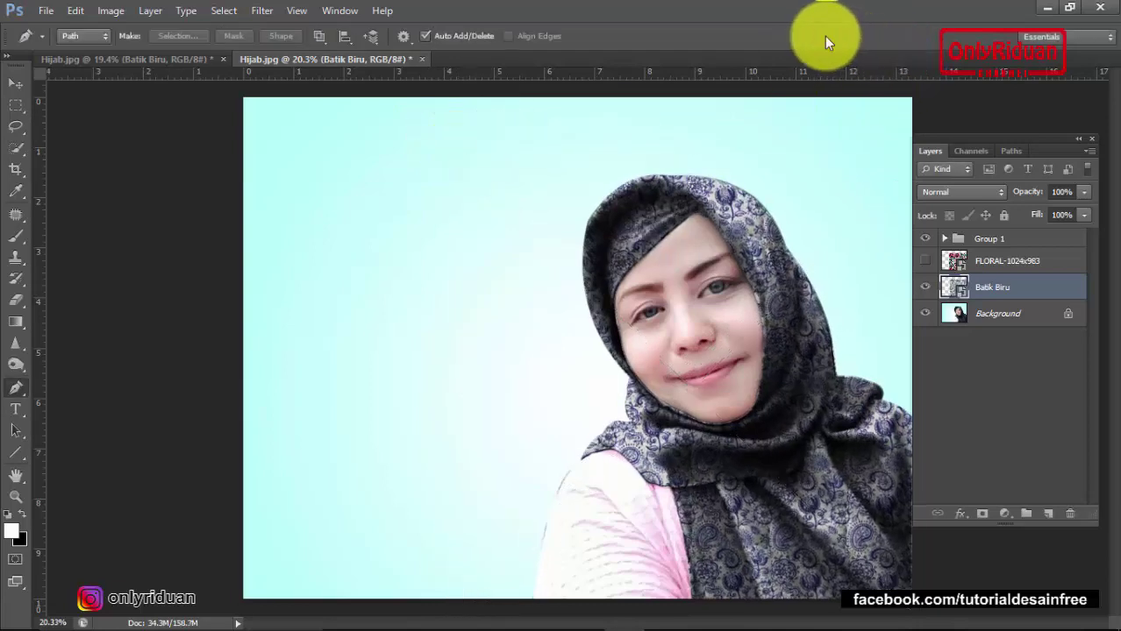